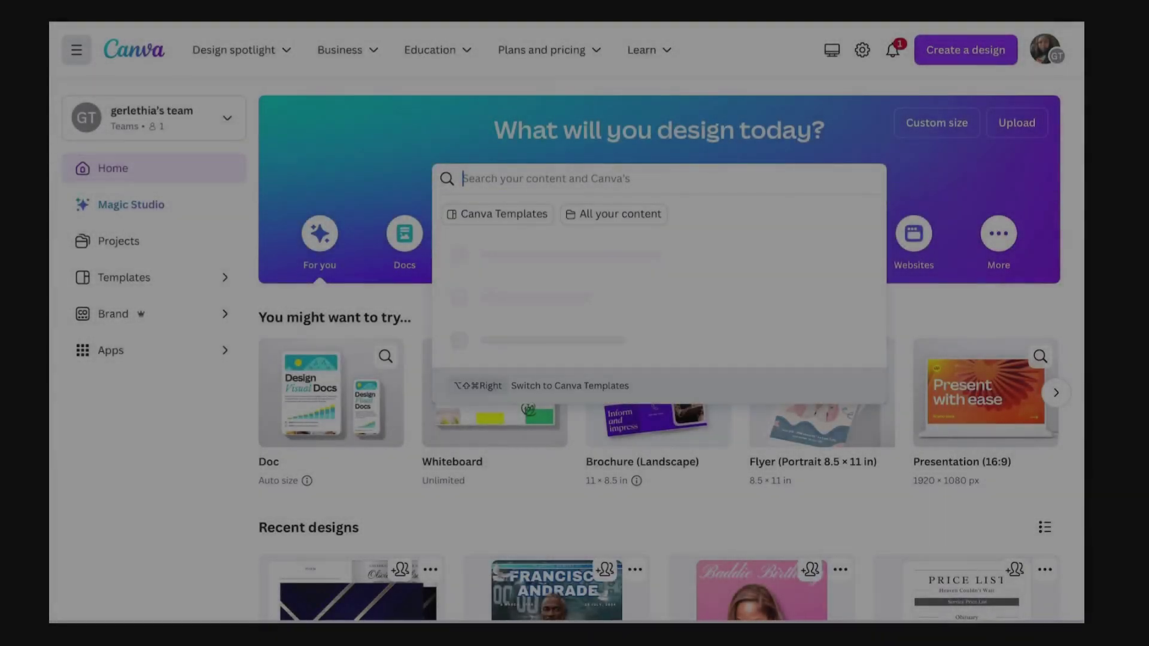
Search for "Funeral obituary" and browse the template results for a suitable bifold brochure.
type("Funer")
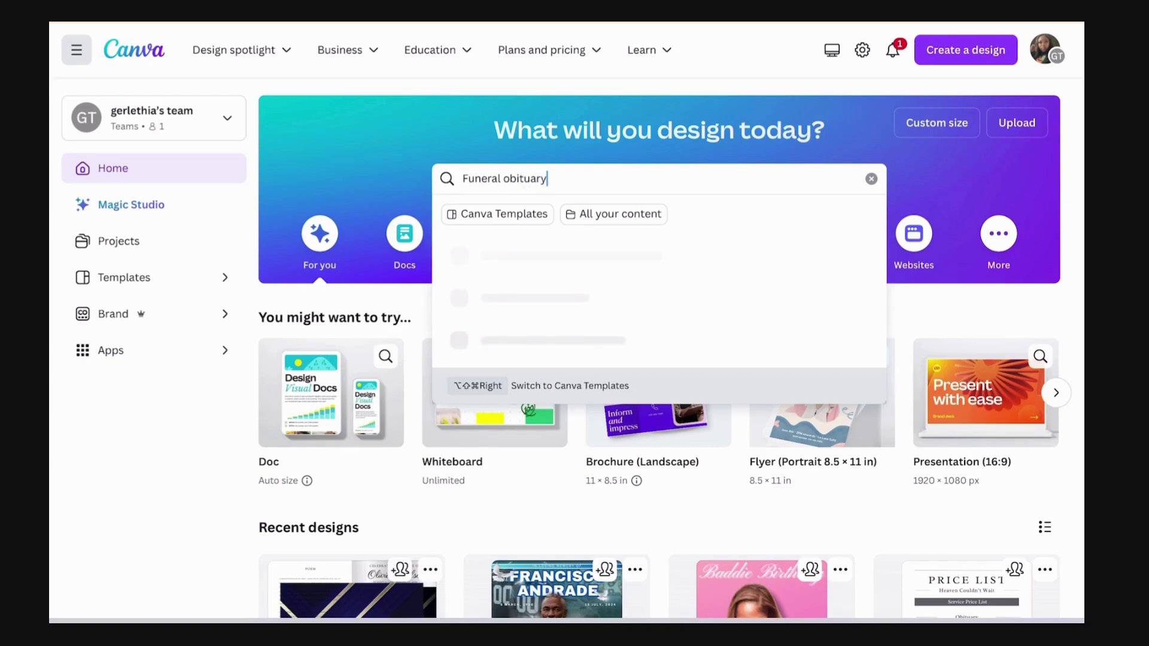
type("al obituary")
key("Return")
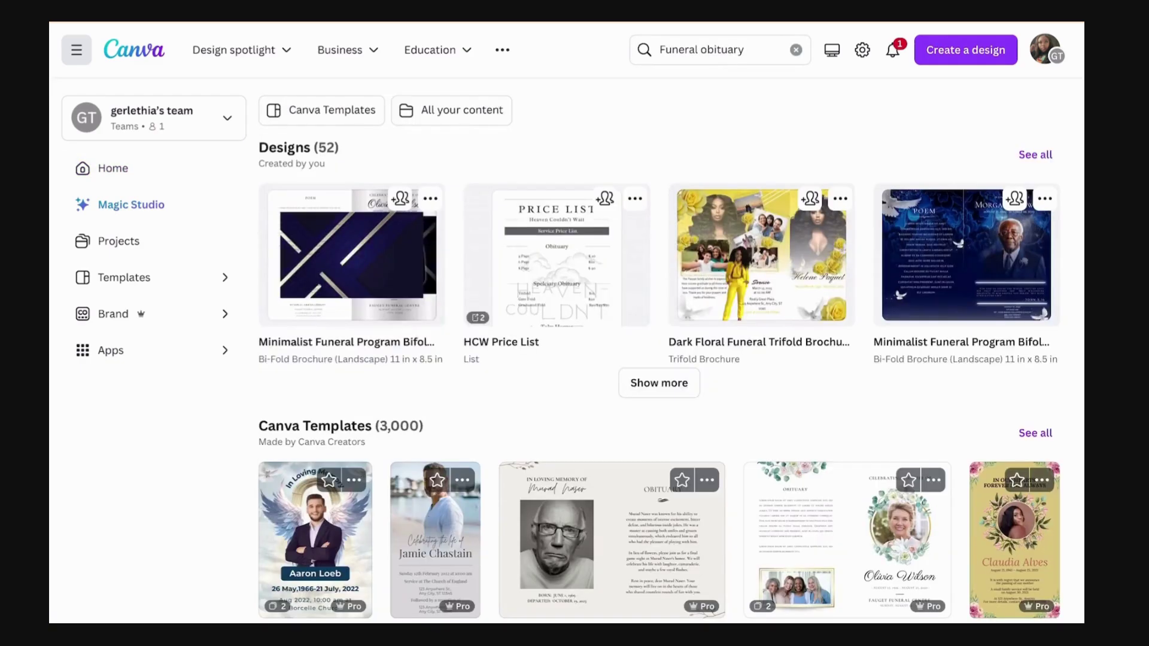
scroll(658, 350, "down", 10)
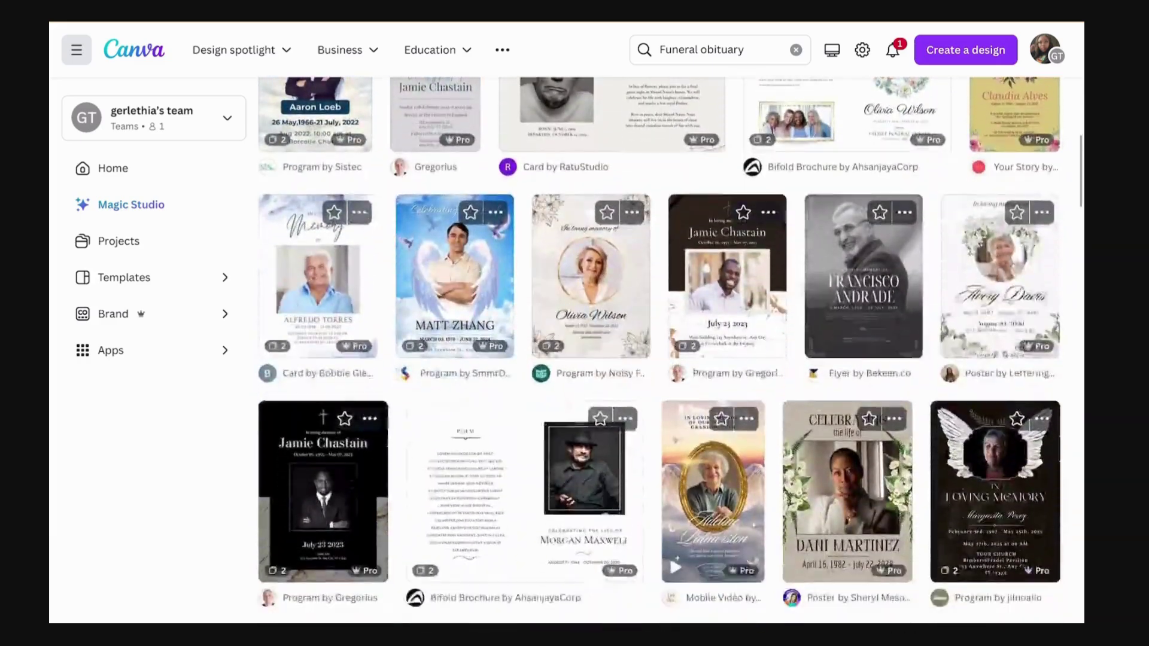
scroll(658, 350, "down", 8)
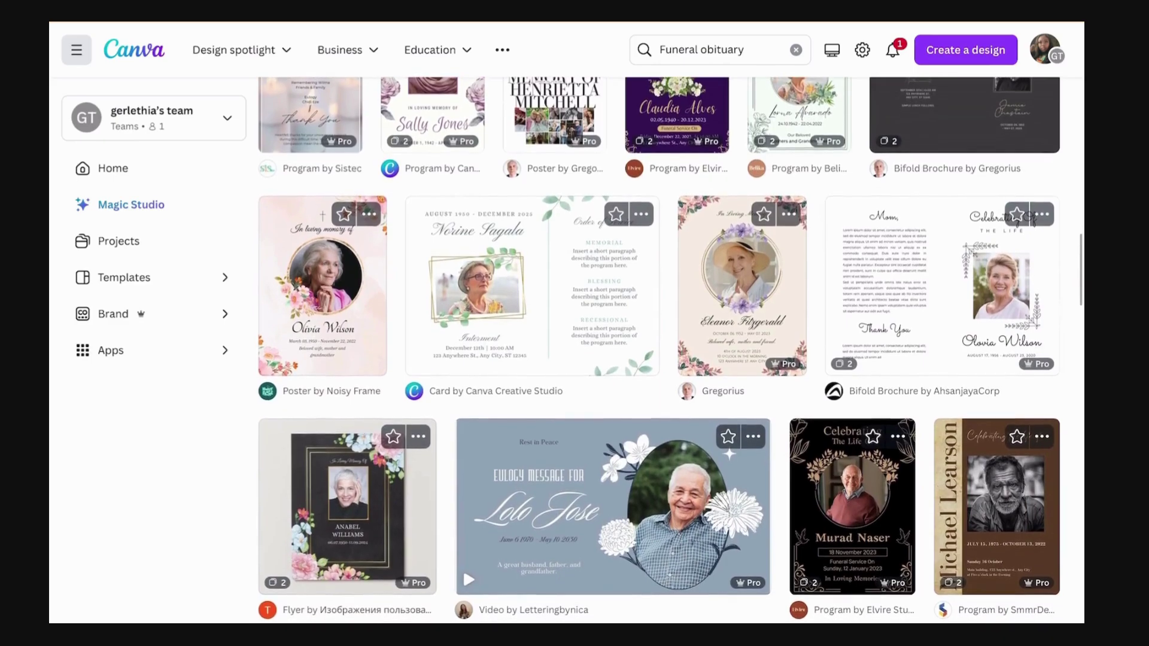
scroll(658, 349, "up", 7)
scroll(658, 350, "up", 8)
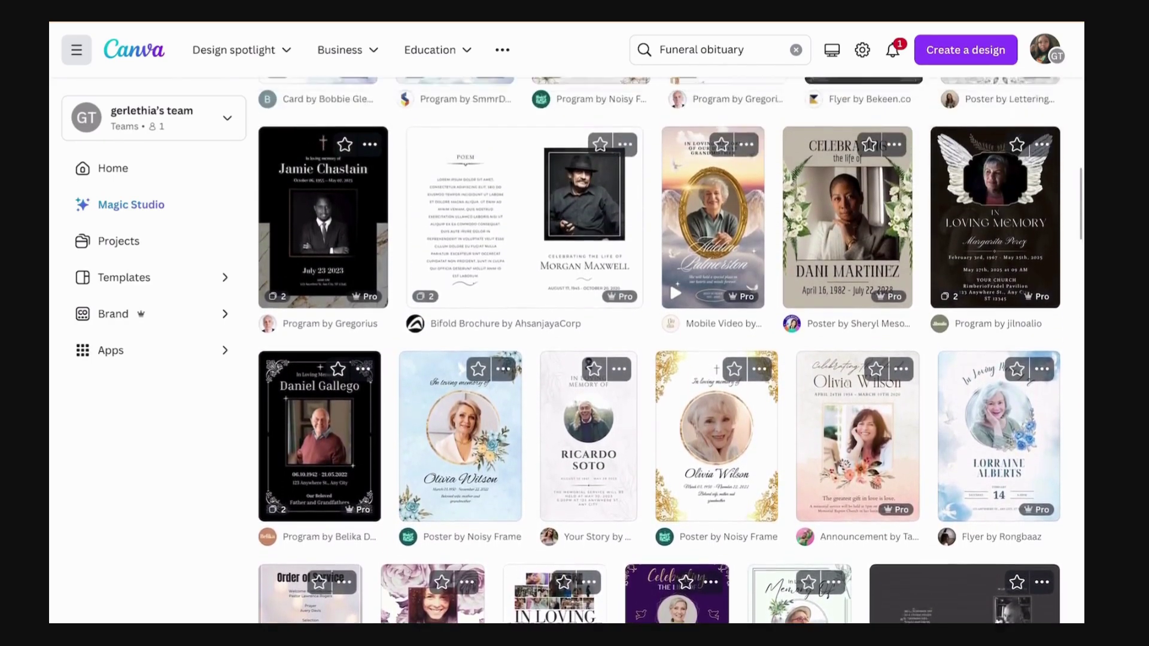
scroll(658, 350, "up", 1)
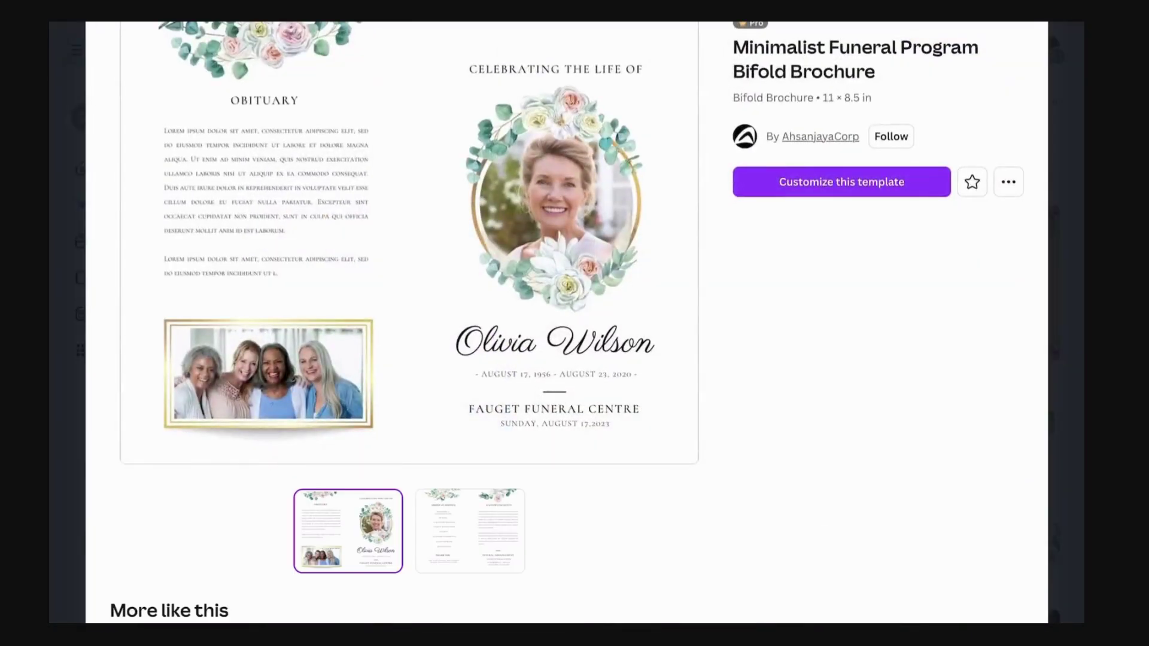
Check both pages of the Minimalist Funeral Program Bifold Brochure template and open it for customizing.
left_click(470, 531)
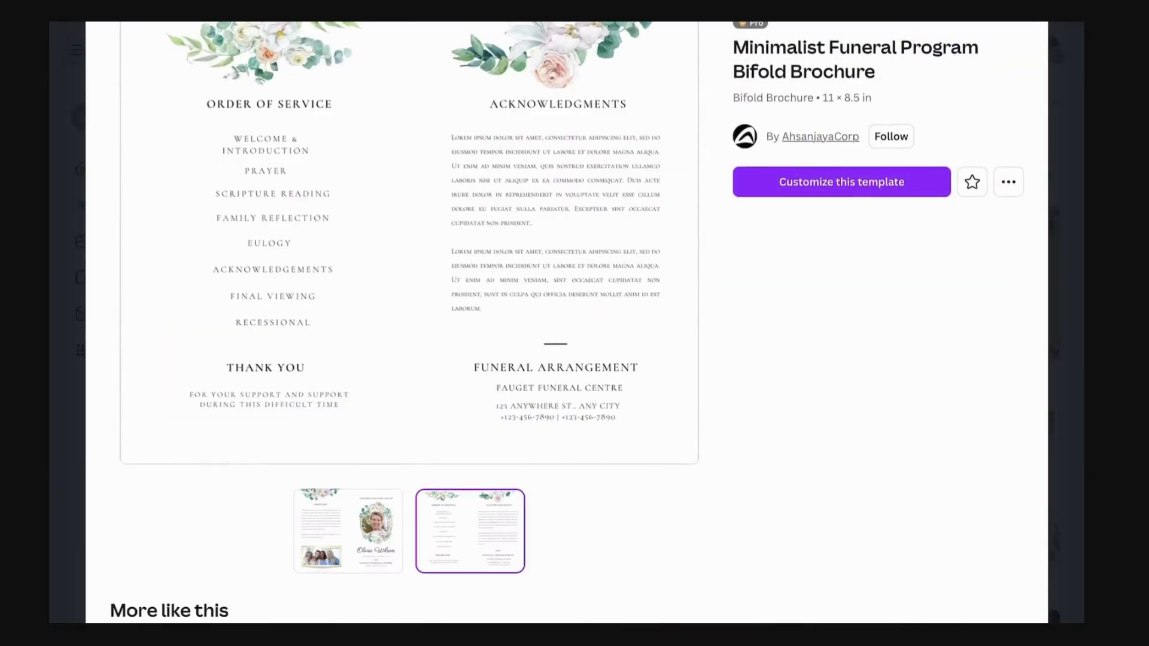
left_click(348, 530)
scroll(567, 323, "down", 5)
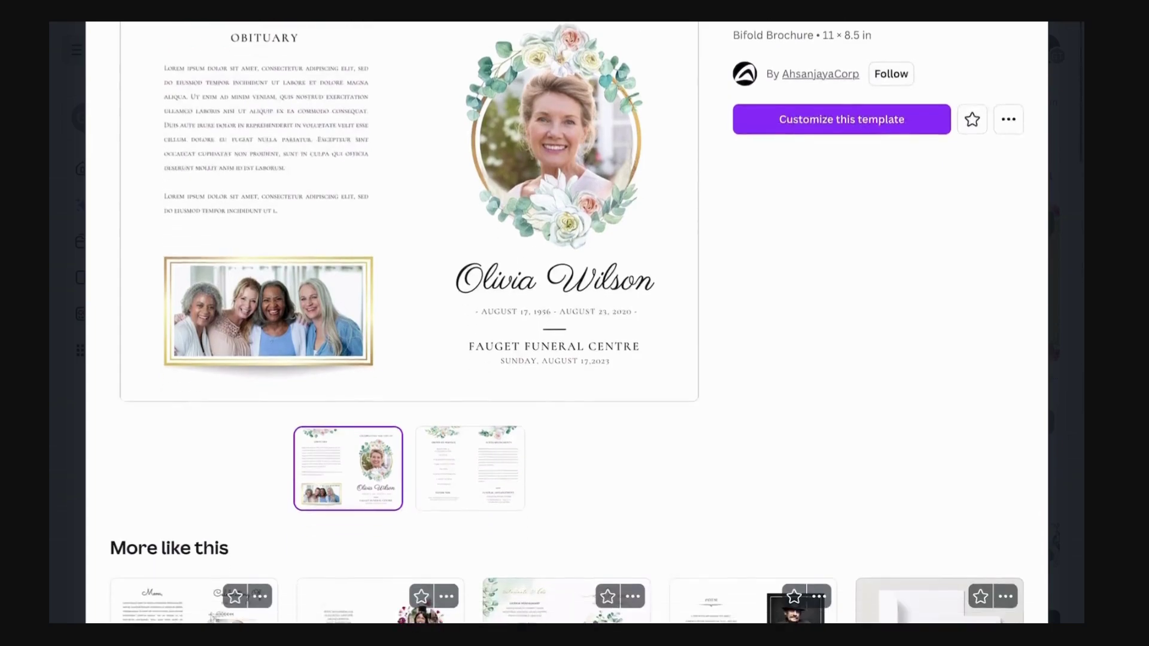
scroll(567, 324, "up", 5)
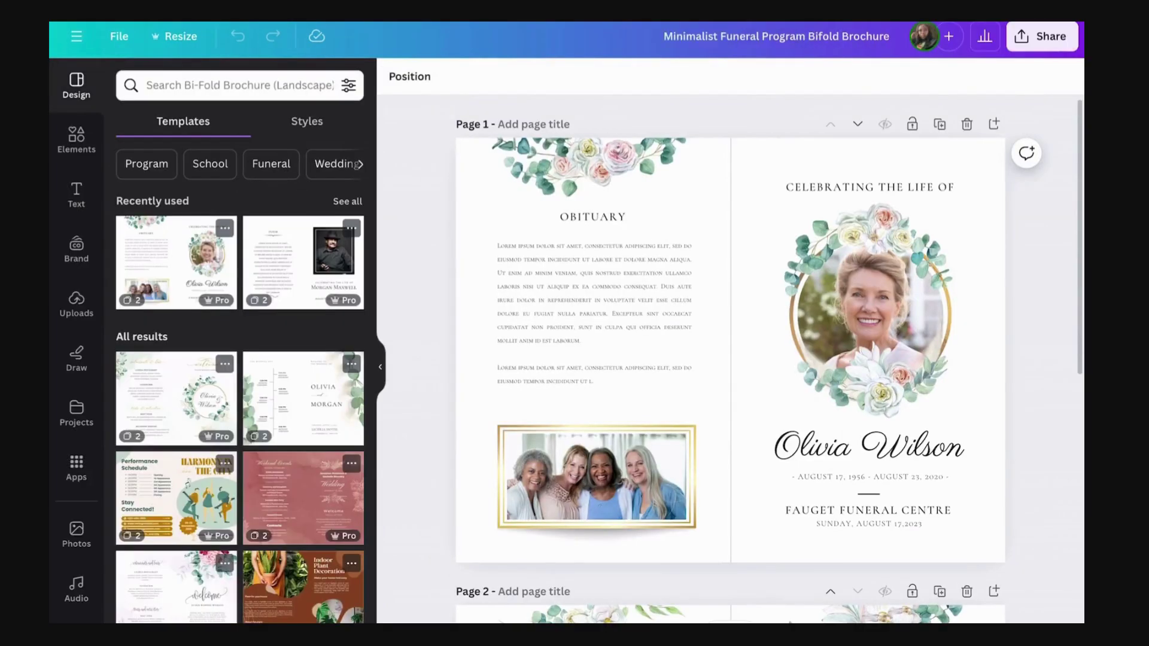
Delete the floral graphic above the obituary heading and both floral pieces around the cover portrait on page 1.
left_click(589, 162)
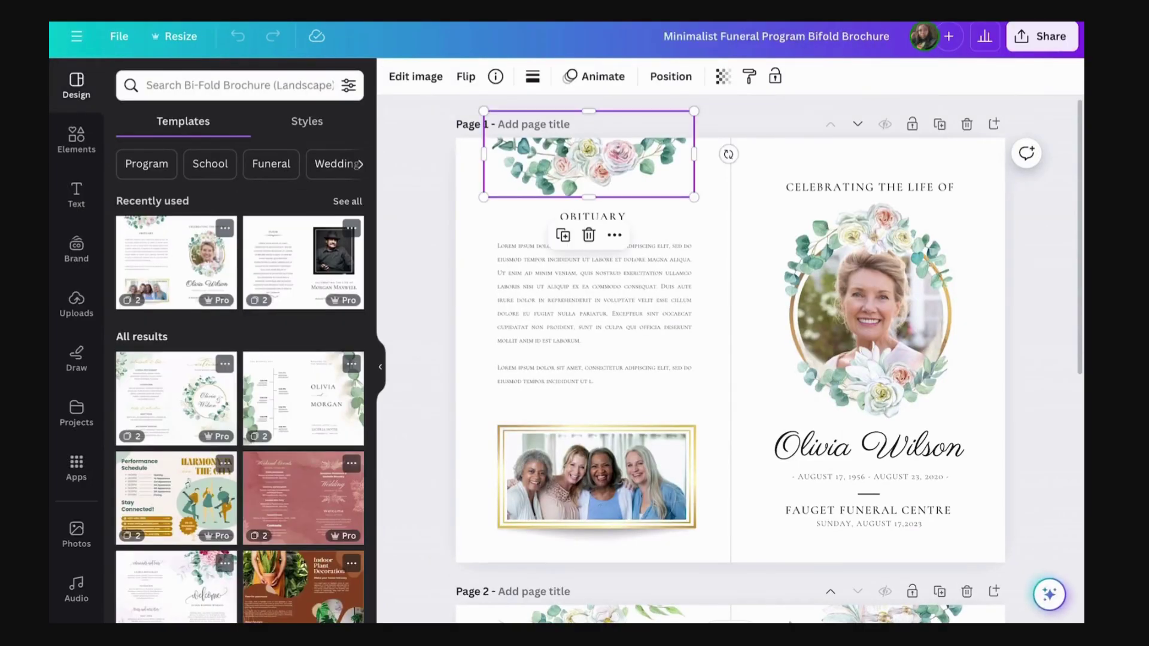
key("Delete")
left_click(867, 234)
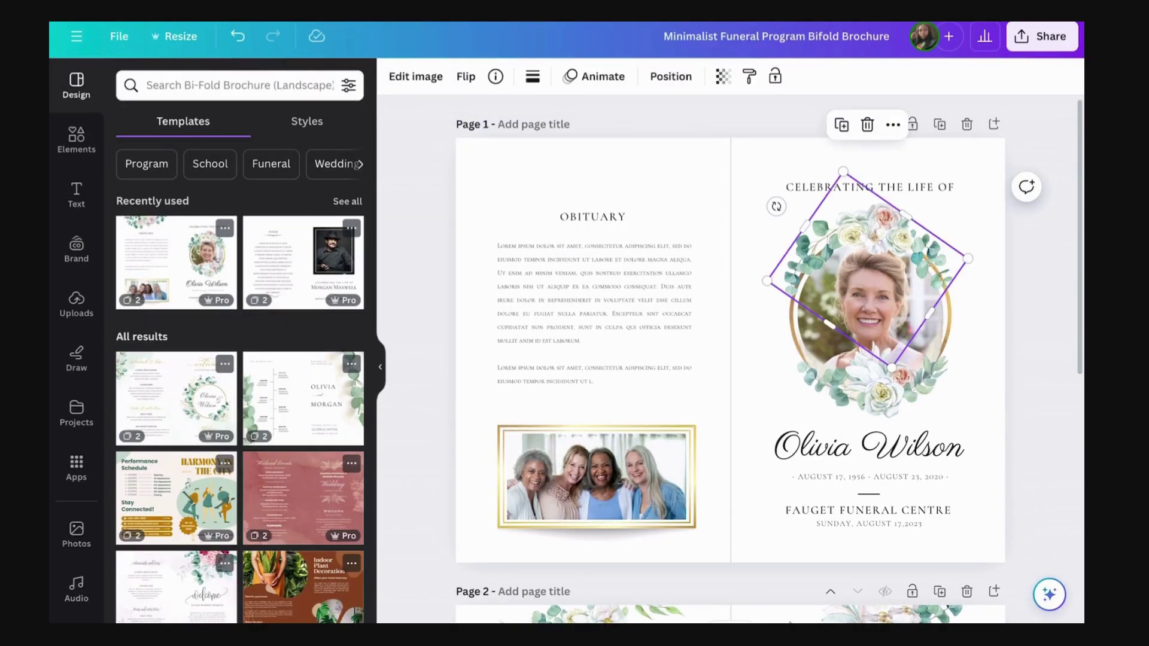
key("Delete")
left_click(870, 386)
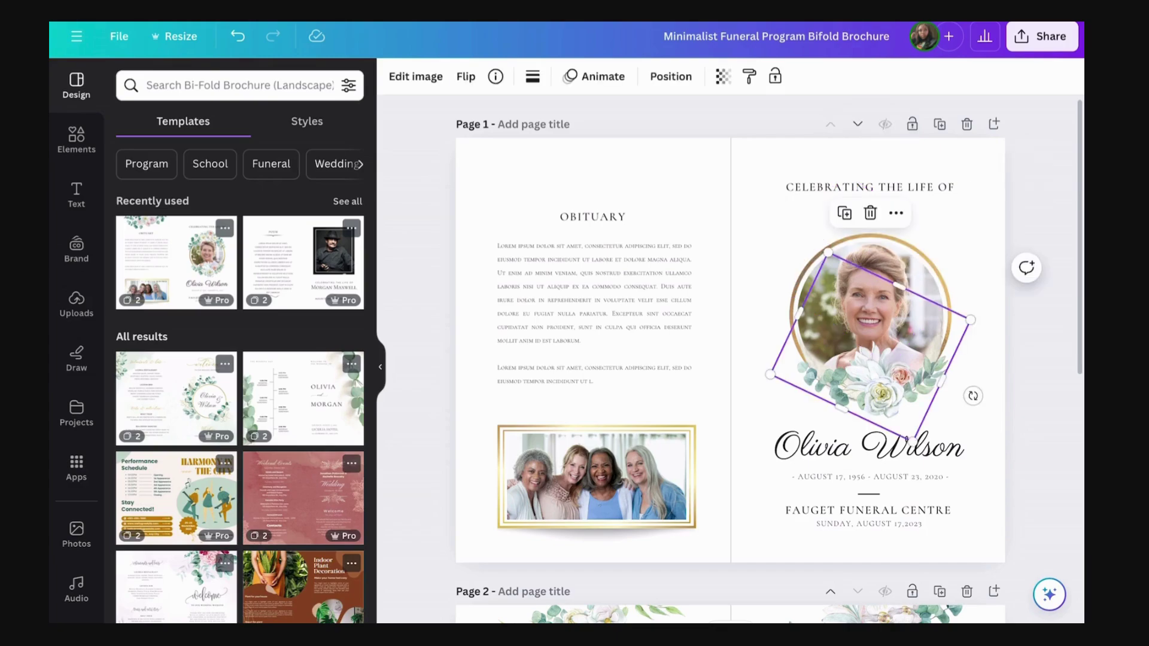
key("Delete")
Delete the cover portrait photo and its round gold frame from page 1.
left_click(870, 314)
left_click(870, 204)
left_click(879, 164)
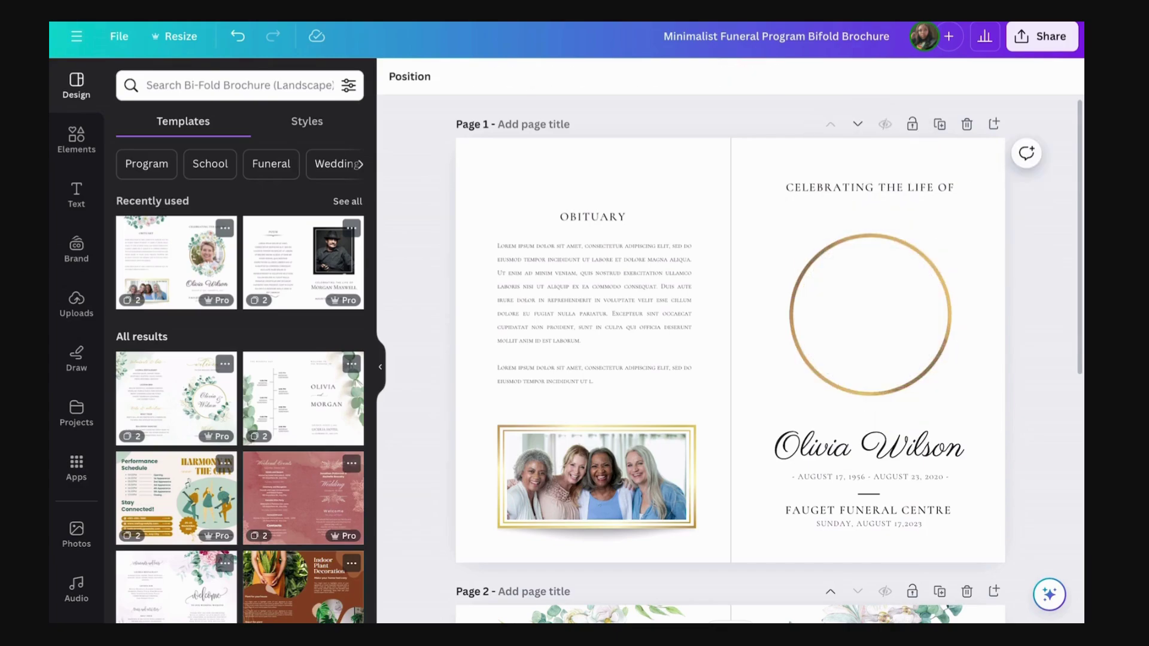
left_click(869, 315)
key("Delete")
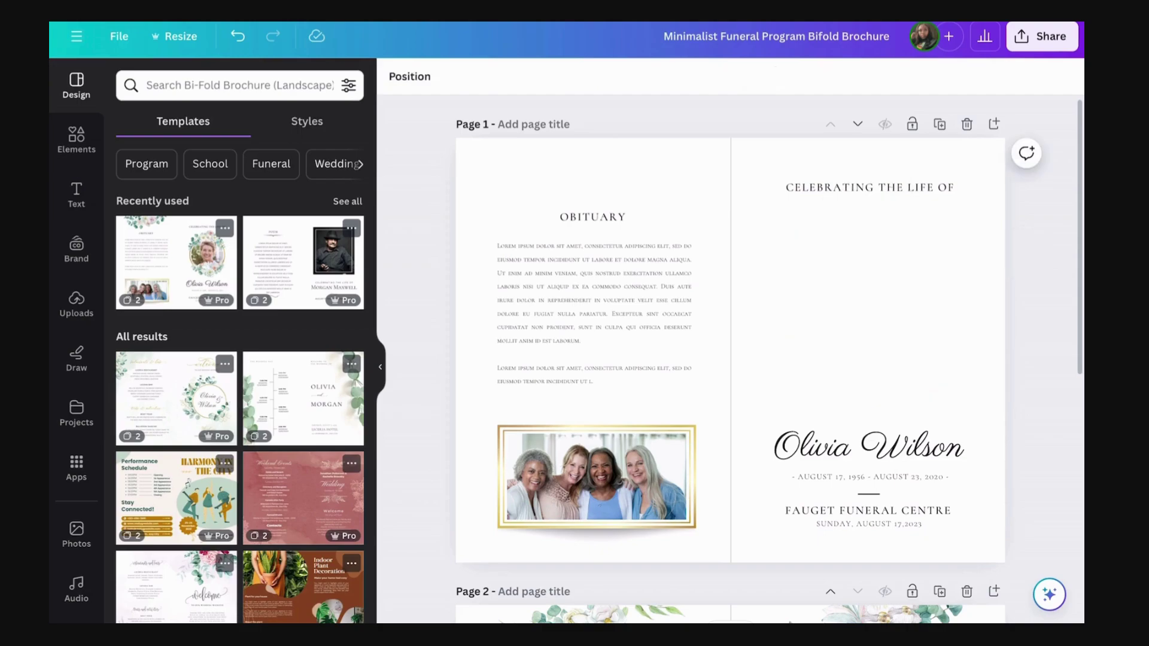
Delete the floral graphics above the Acknowledgments and Order of Service headings on page 2.
scroll(730, 359, "down", 8)
left_click(868, 179)
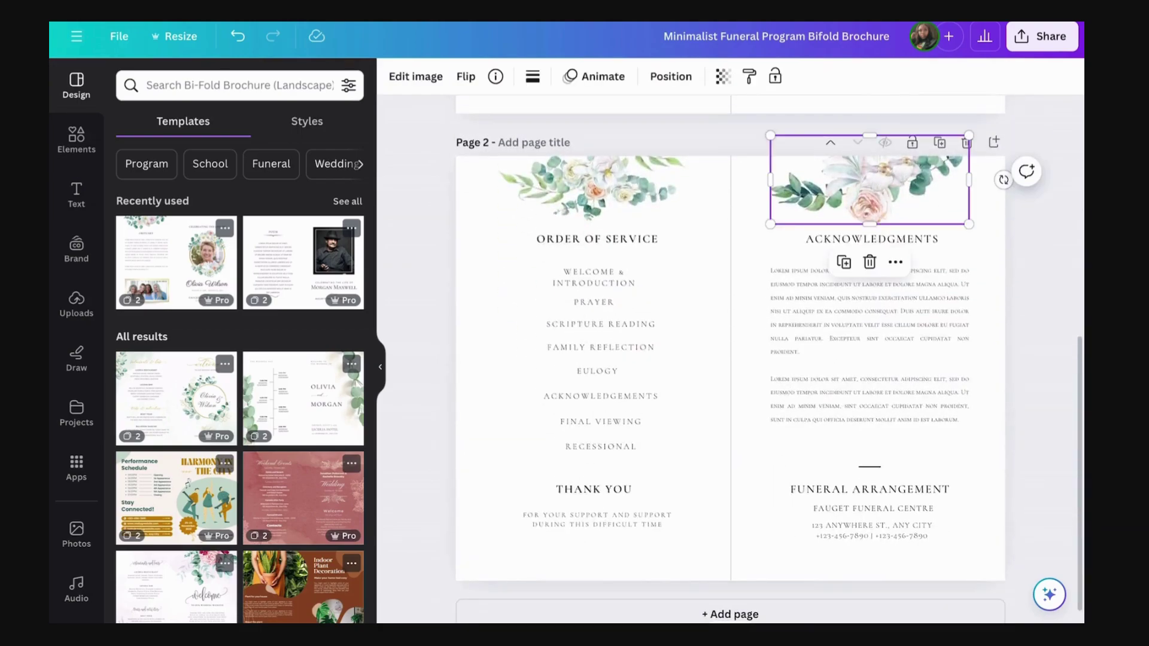
key("Delete")
left_click(592, 174)
key("Delete")
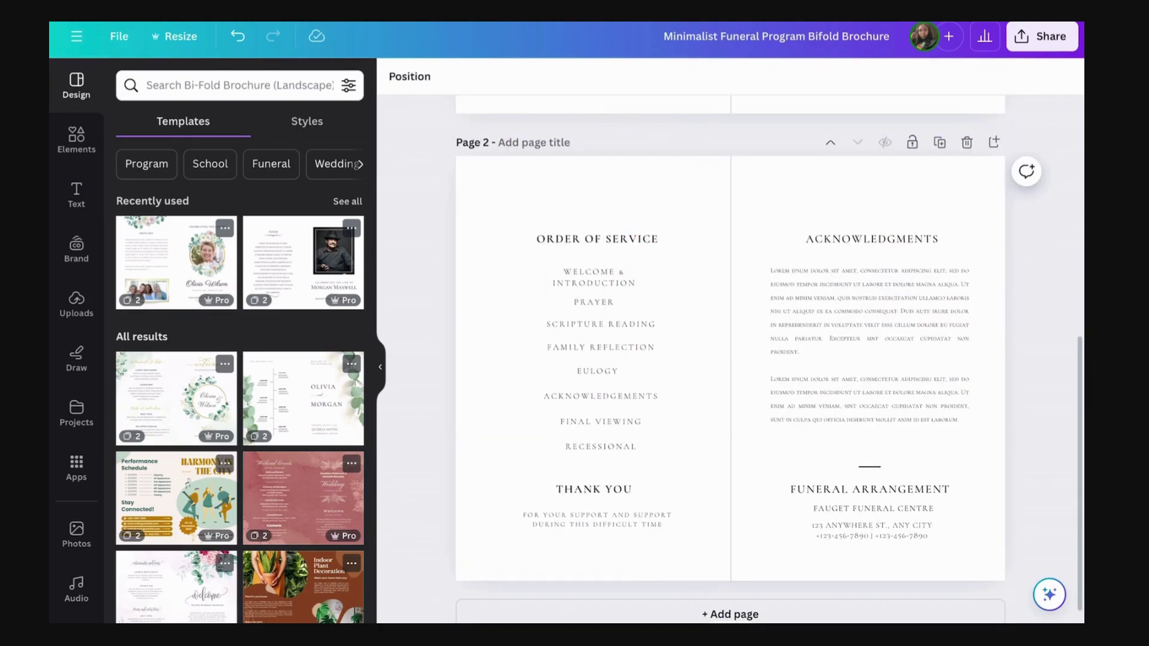
Move the group photo on page 1 up over the obituary text and delete its gold frame and shadow.
scroll(730, 359, "up", 4)
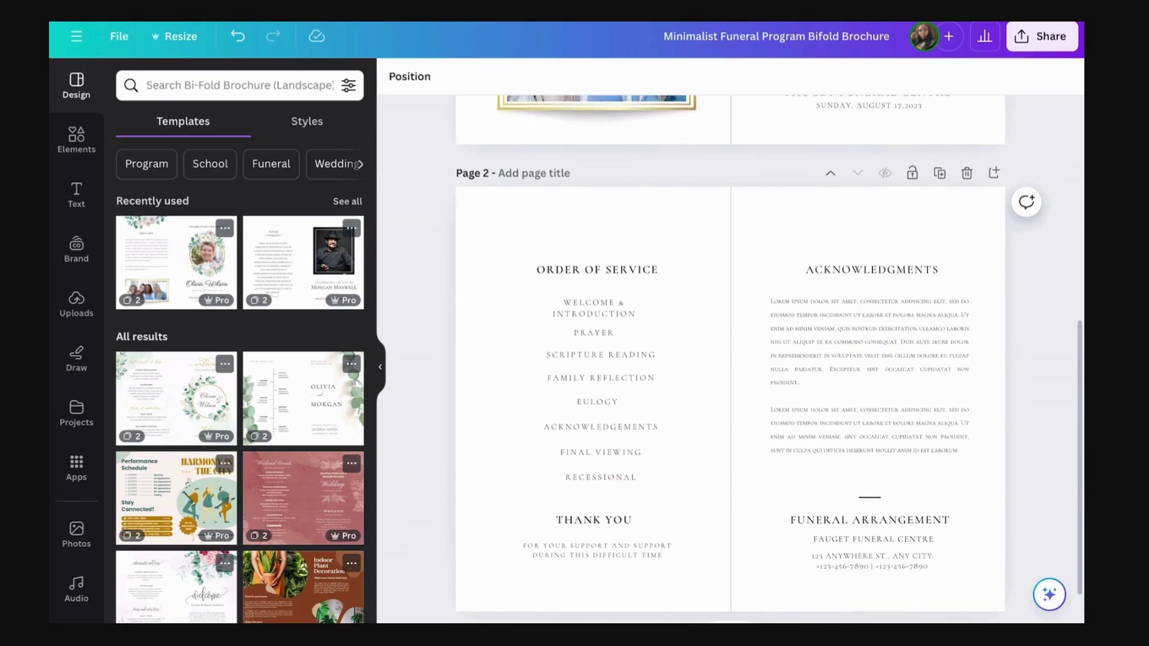
scroll(729, 359, "up", 3)
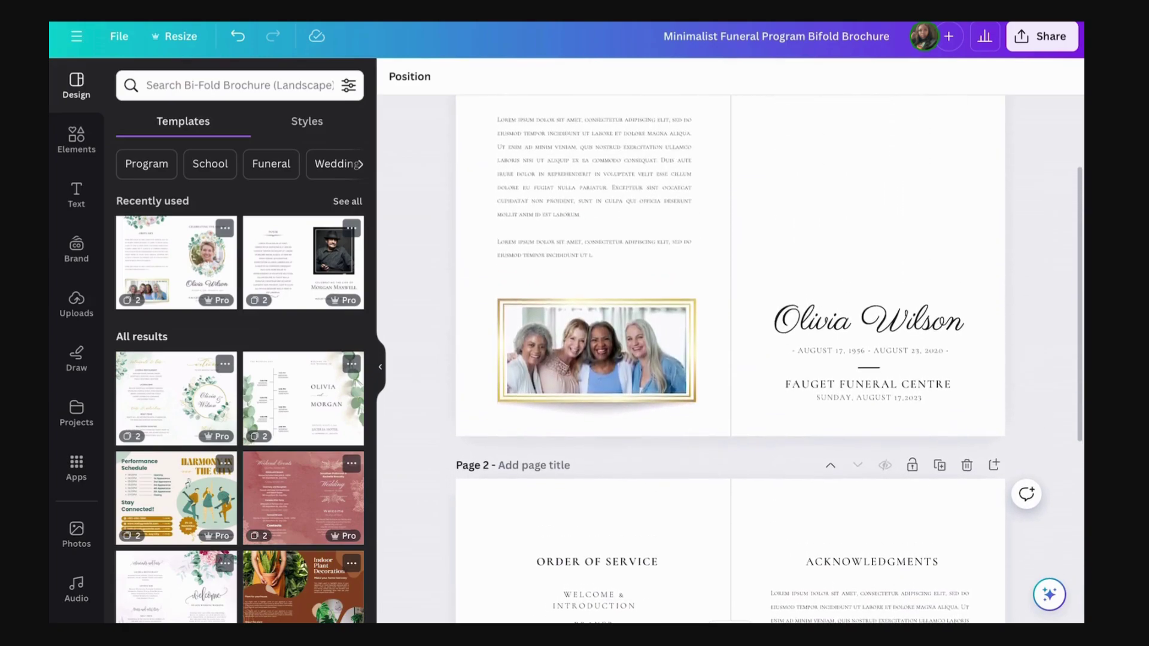
scroll(730, 359, "up", 3)
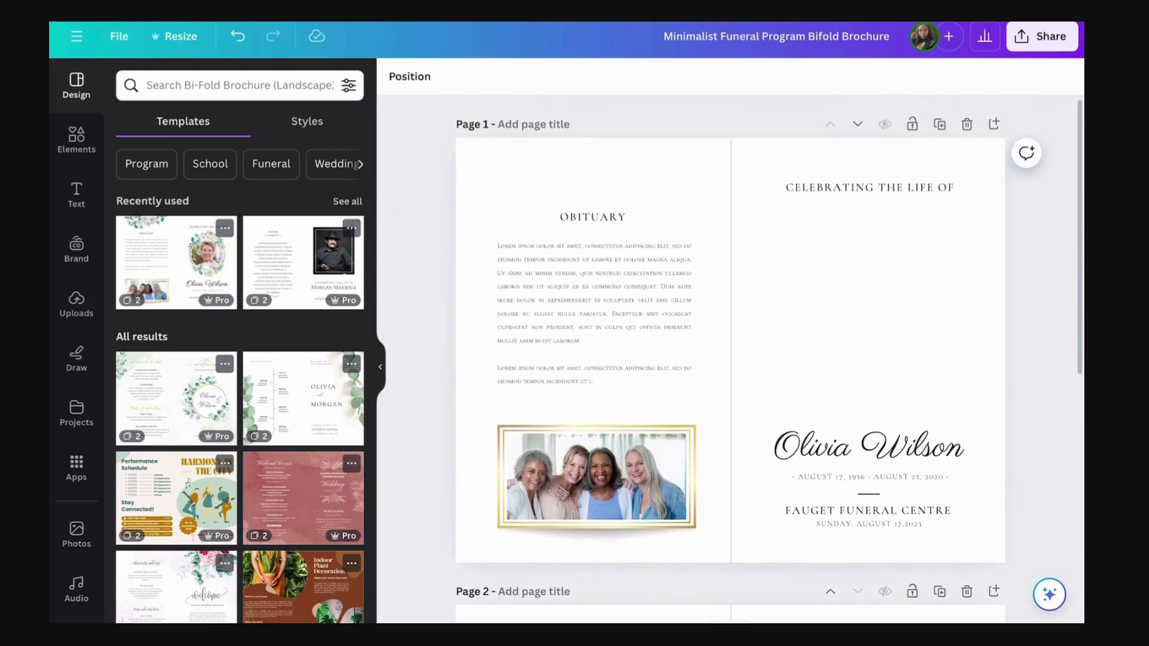
left_click(867, 308)
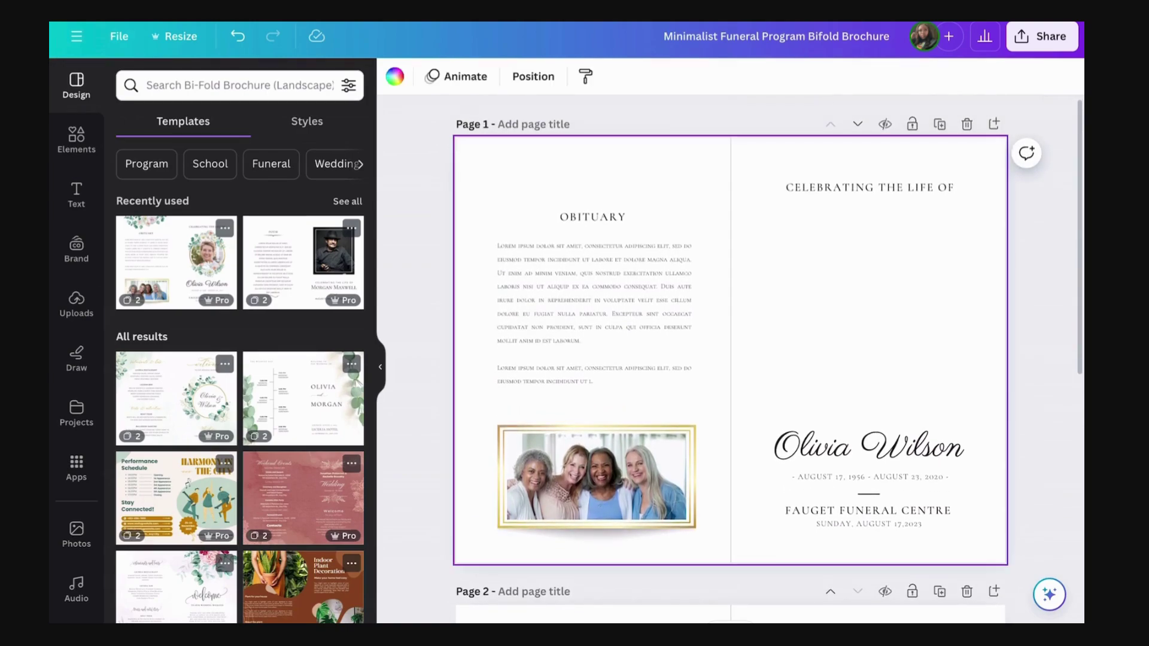
left_click(596, 476)
left_click_drag(596, 476, 601, 351)
key("Delete")
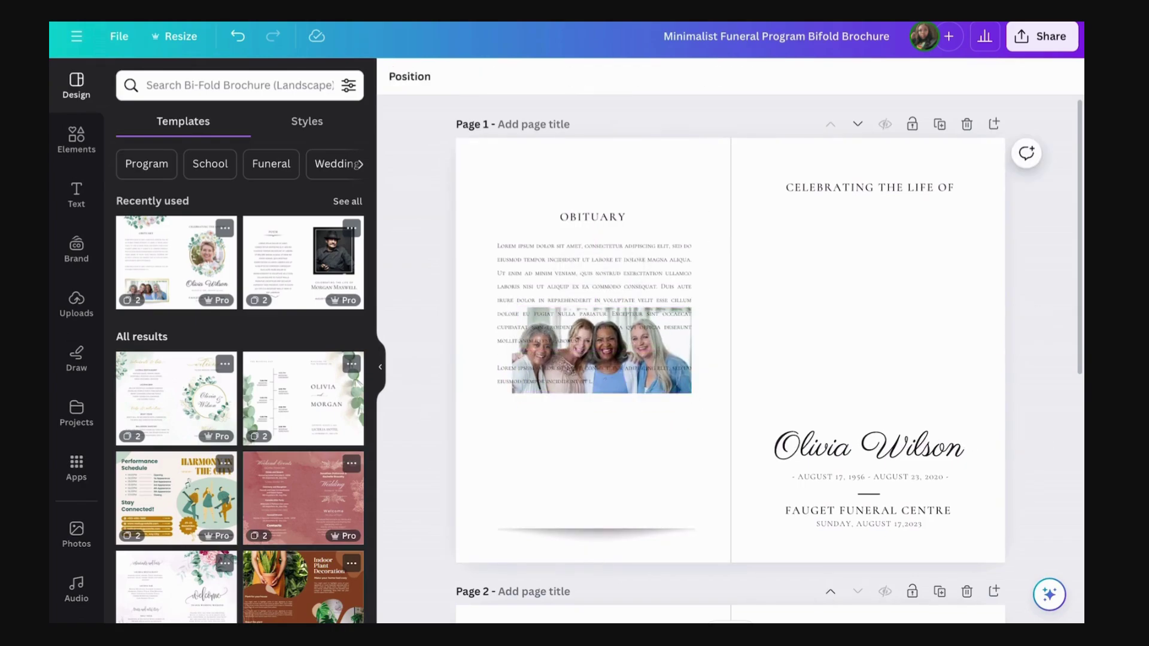
left_click(596, 536)
key("Delete")
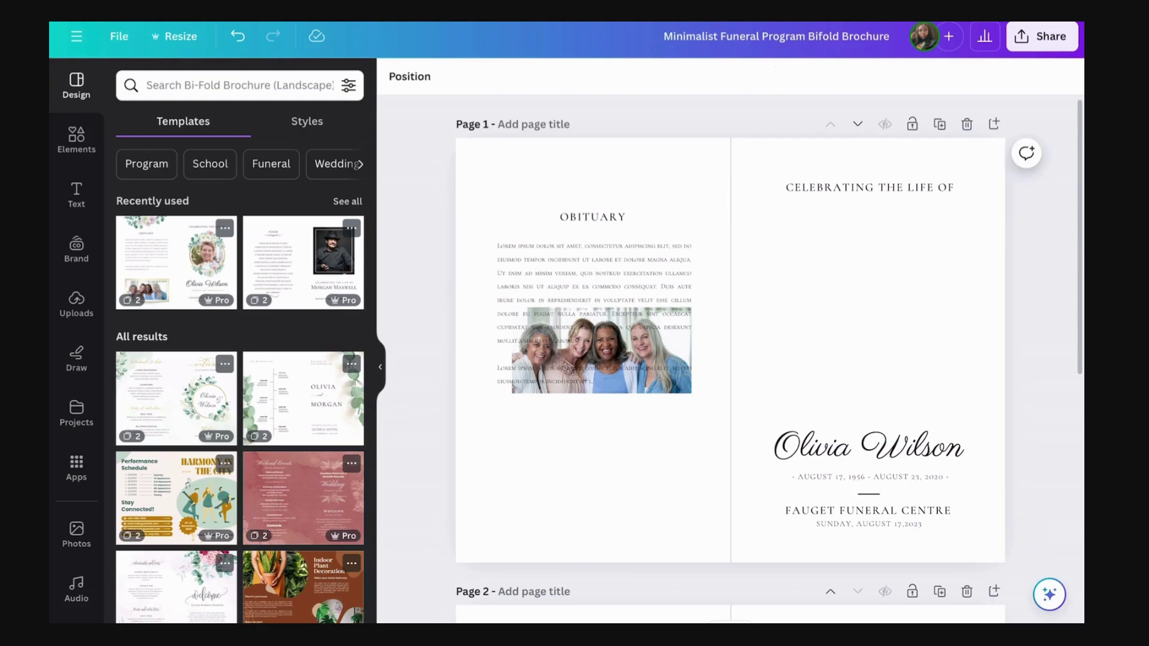
Group the obituary heading with its paragraph and move the group down to the lower part of page 1.
left_click(594, 287)
mouse_move(594, 287)
left_mouse_down()
mouse_move(590, 362)
mouse_move(594, 275)
left_mouse_up()
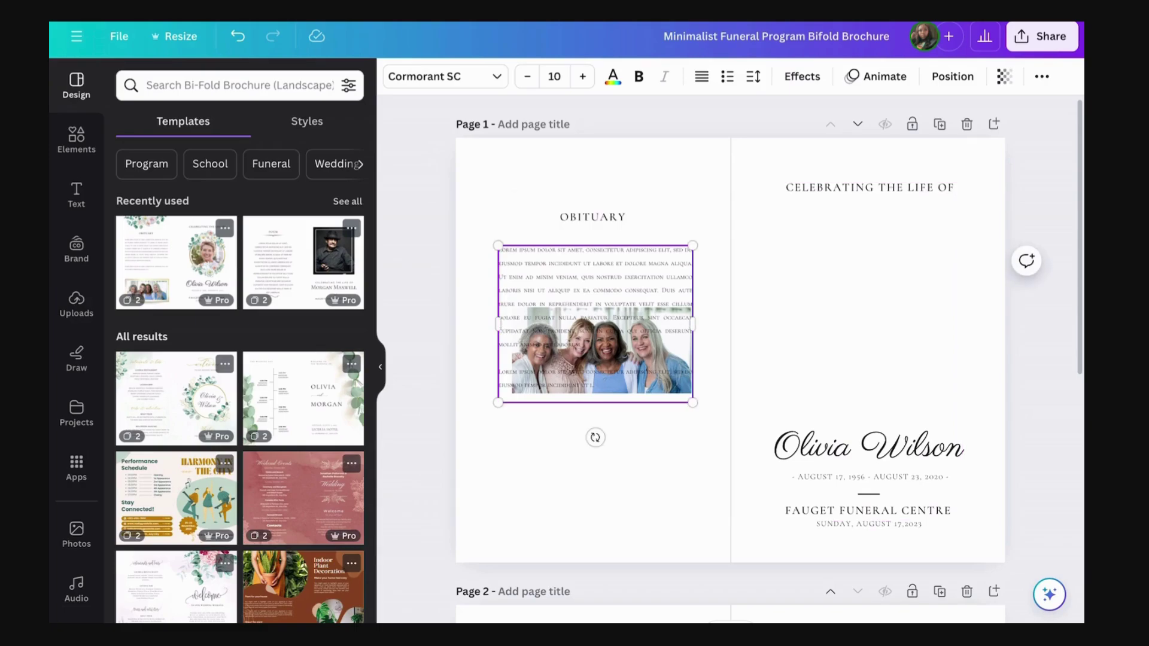
left_click(592, 216, "shift")
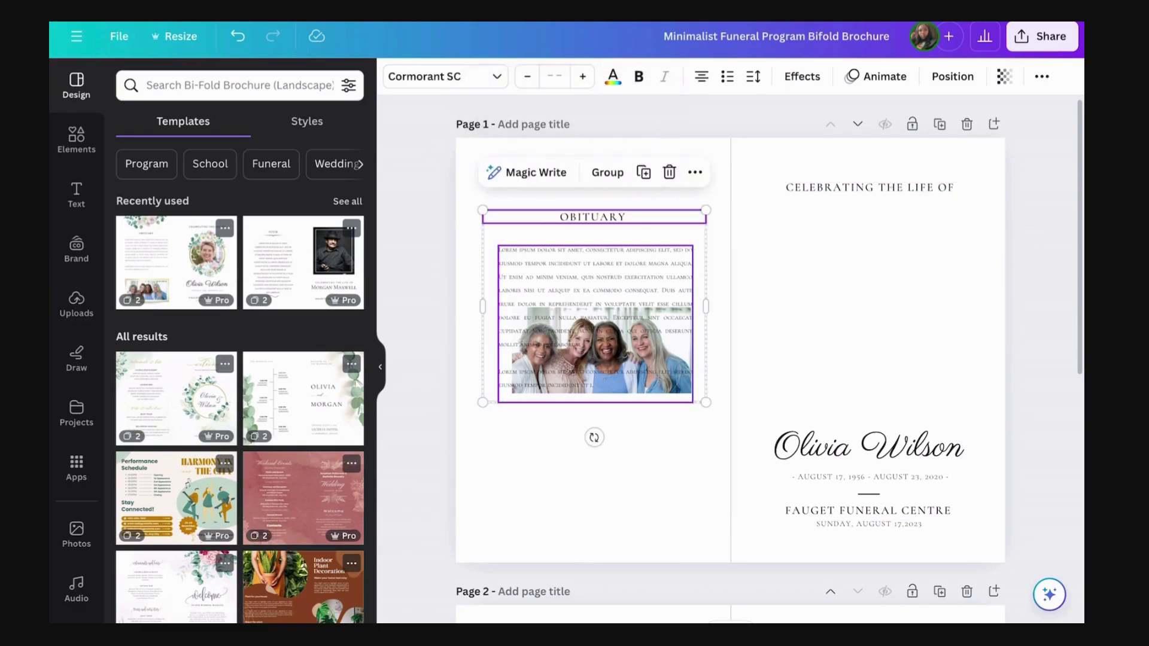
key("ctrl+g")
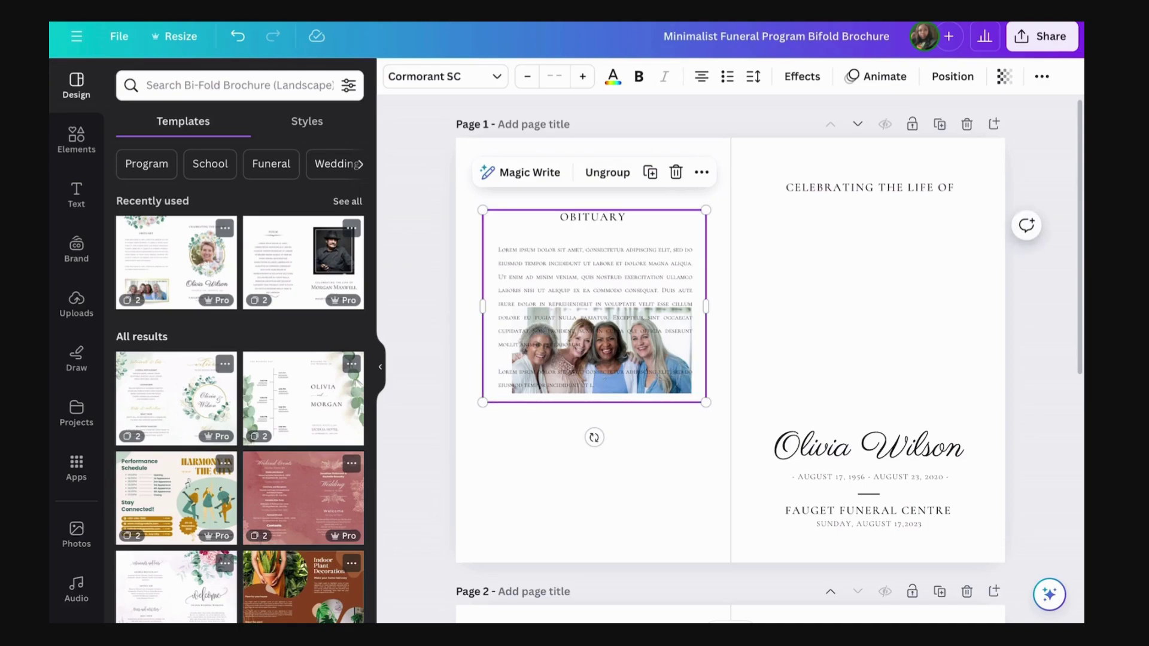
left_click_drag(594, 306, 618, 477)
Group the Acknowledgments heading and paragraph with the Funeral Arrangement heading, venue and contact lines on page 2.
scroll(730, 359, "down", 7)
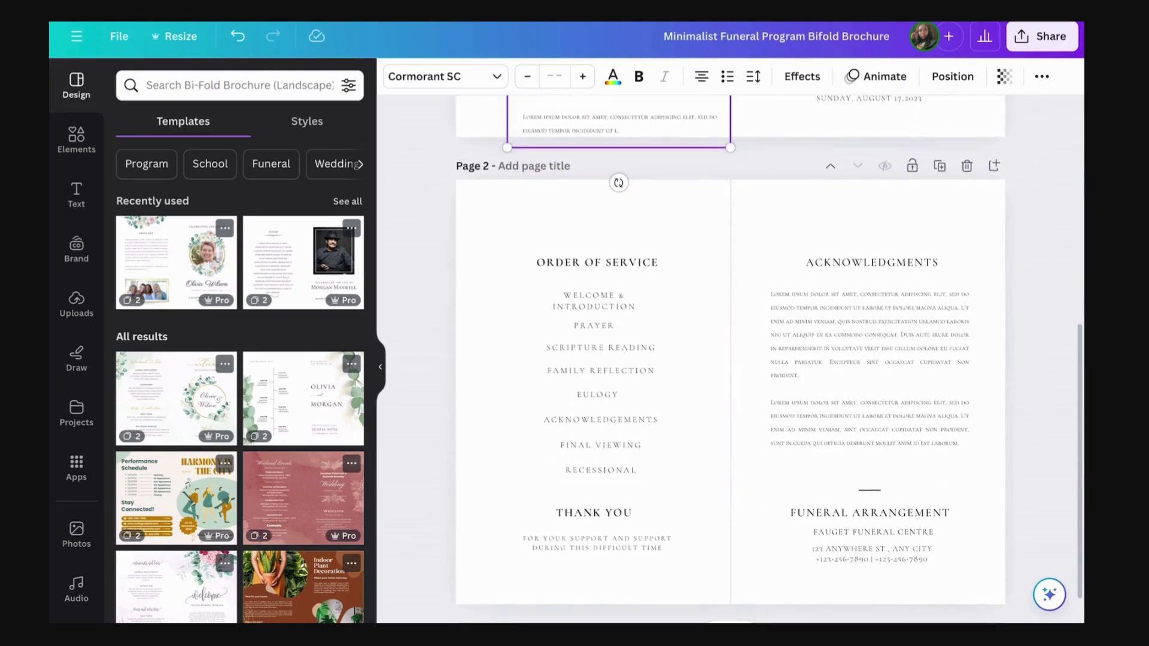
left_click(872, 261)
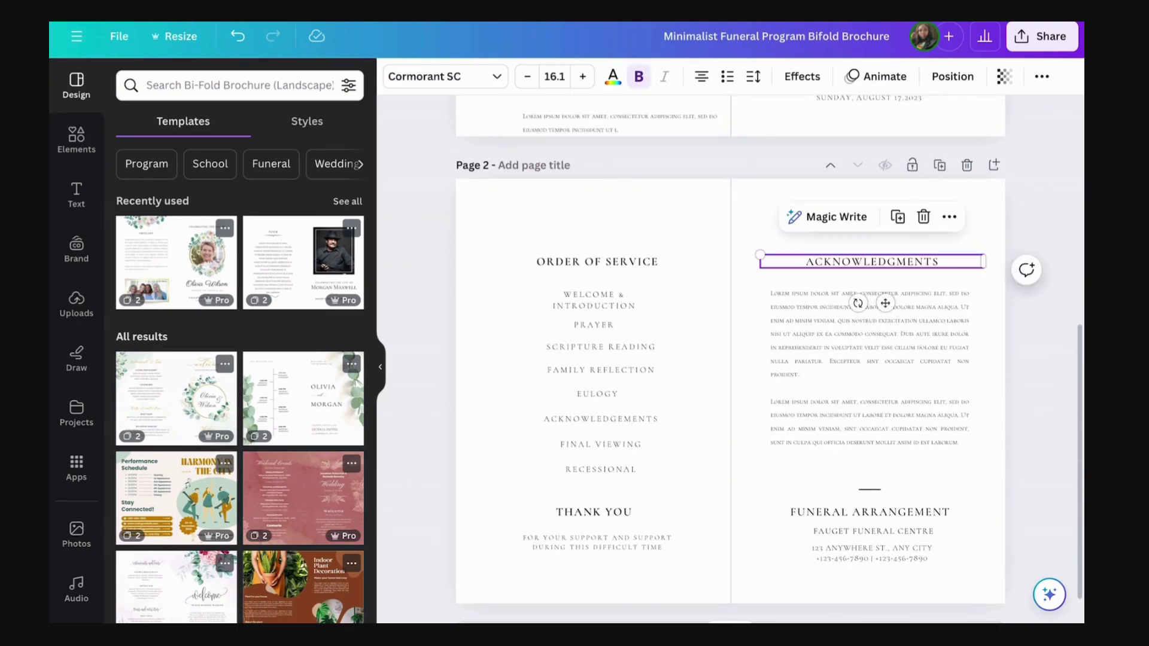
left_click(872, 262)
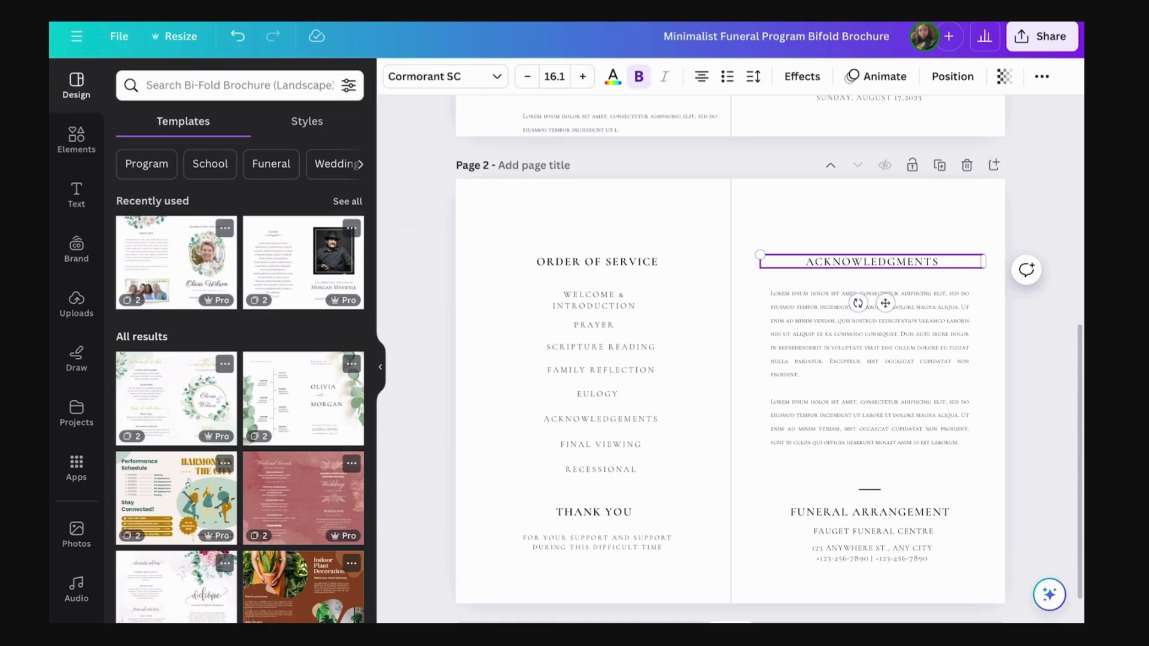
left_click(869, 367)
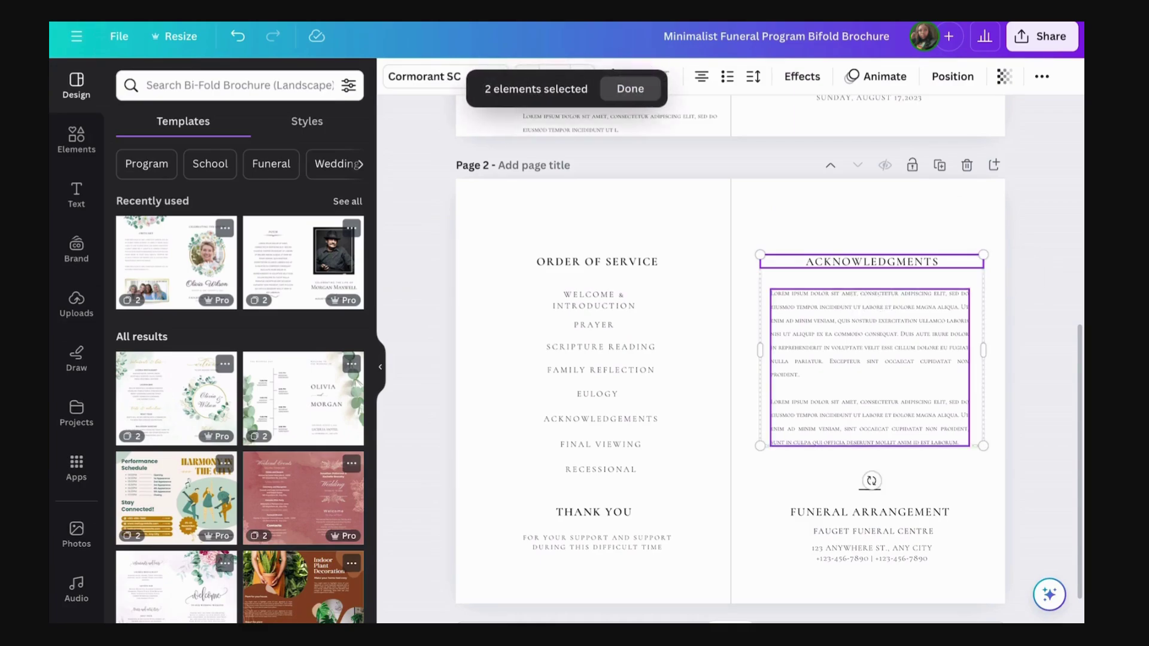
left_click(869, 512, "shift")
left_click(873, 531, "shift")
left_click(872, 553, "shift")
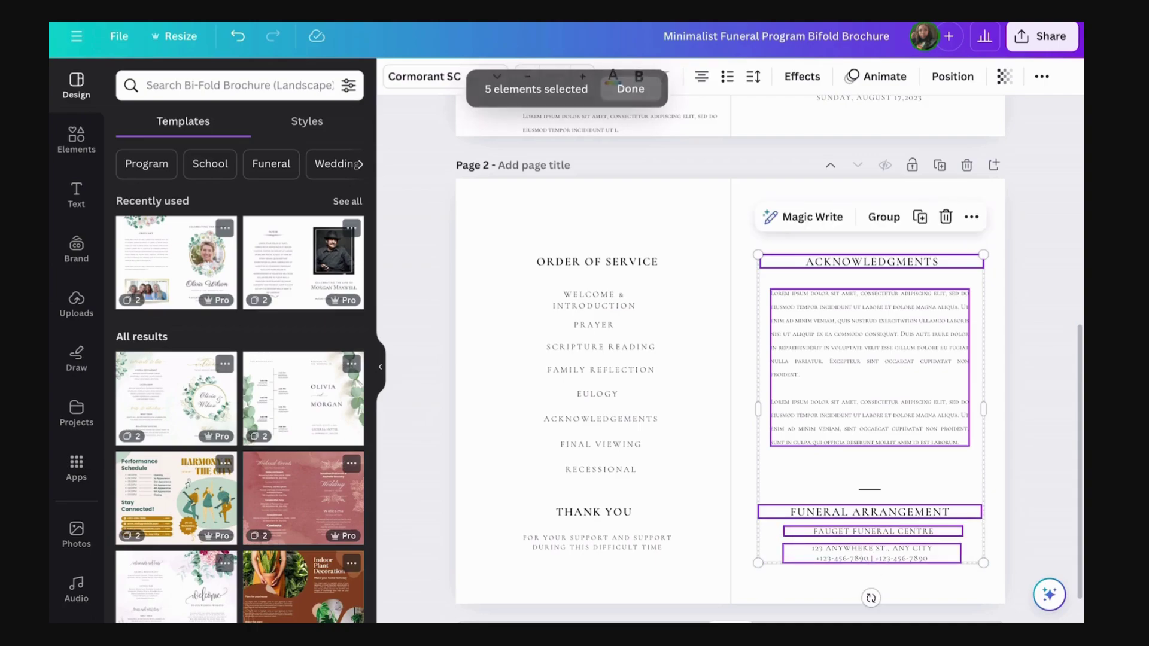
key("ctrl+g")
Move the grouped acknowledgments and funeral arrangement text from page 2 onto page 1, over the obituary text.
scroll(730, 359, "up", 2)
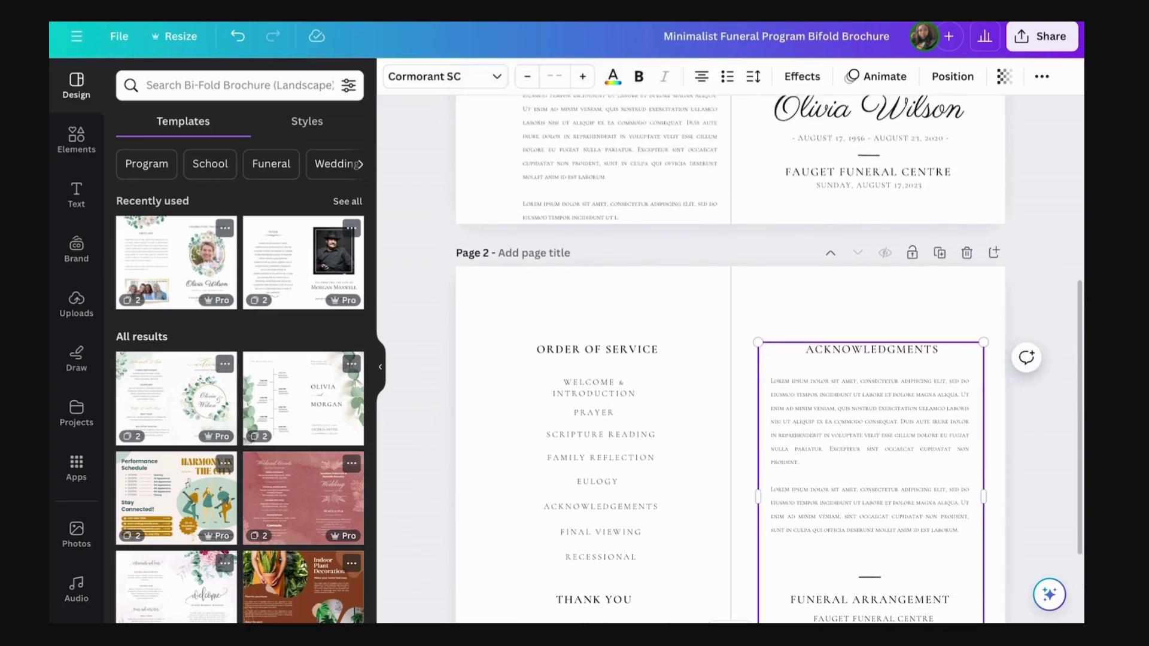
scroll(730, 359, "up", 1)
scroll(730, 358, "down", 1)
left_click_drag(871, 448, 614, 95)
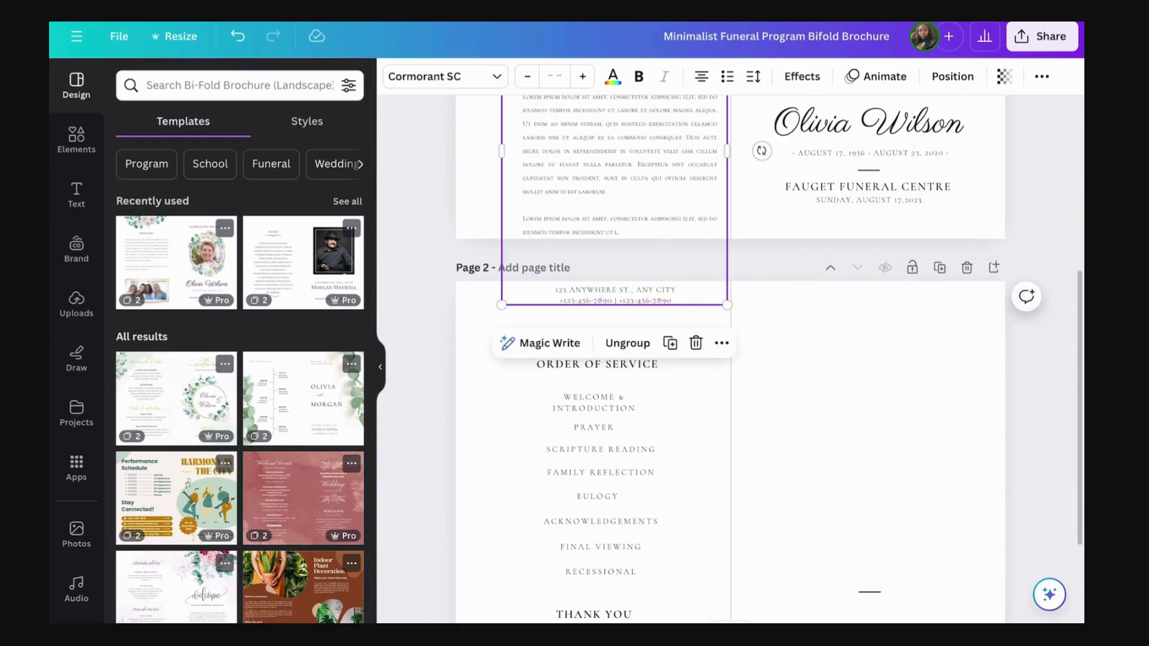
left_click_drag(614, 200, 627, 122)
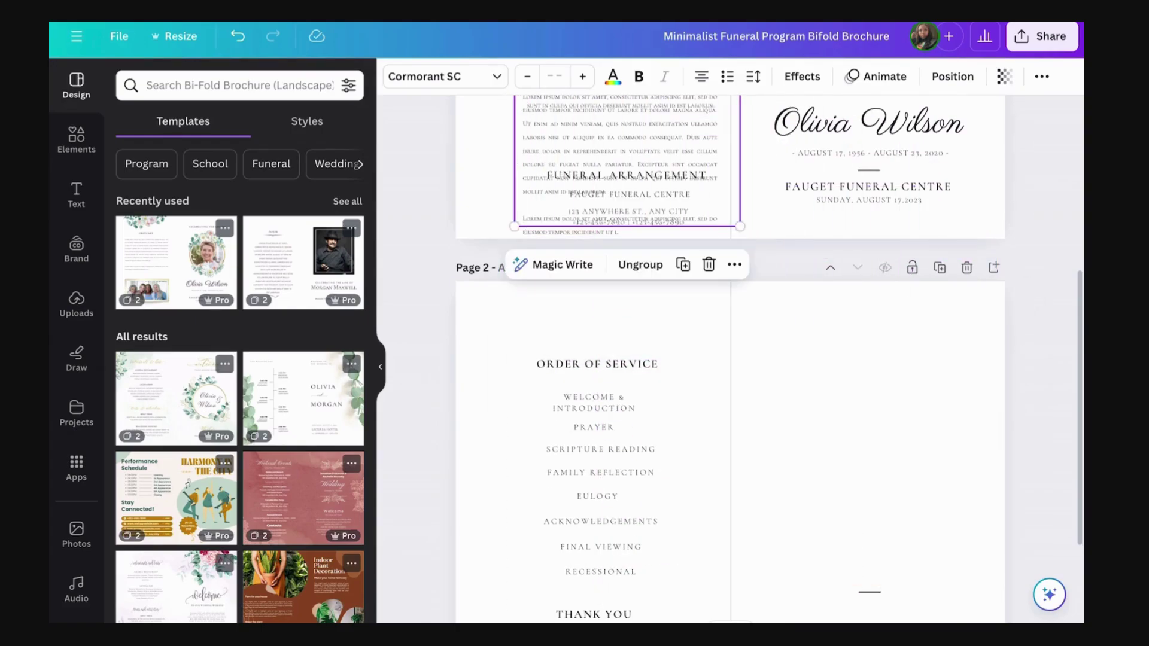
scroll(730, 357, "down", 2)
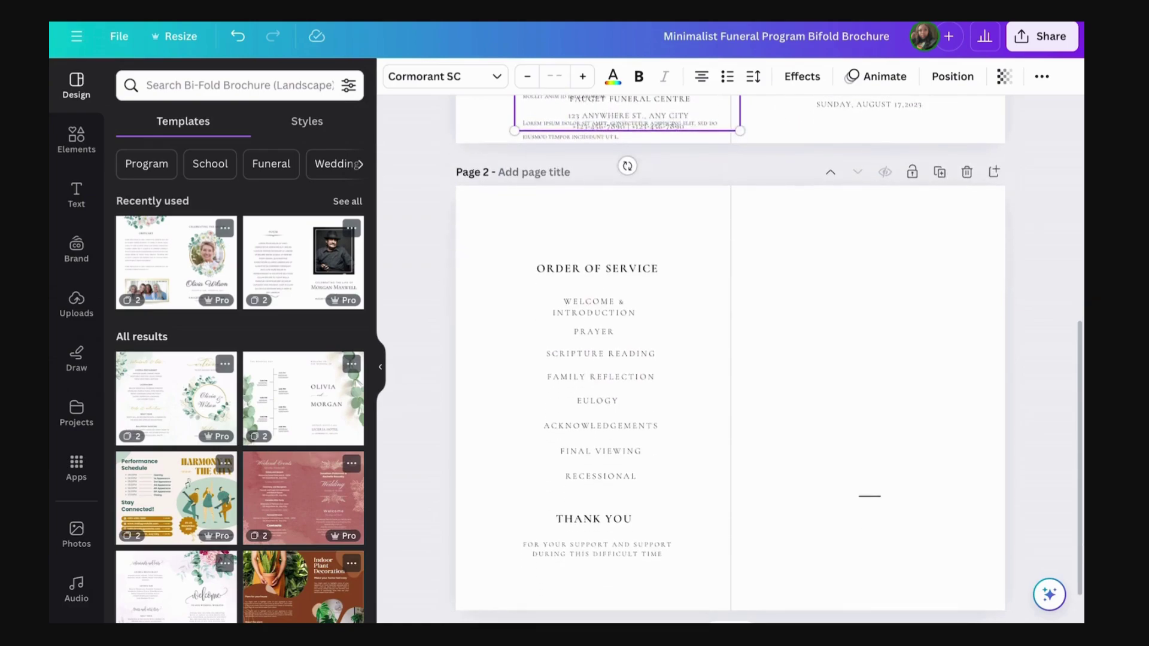
left_click(867, 341)
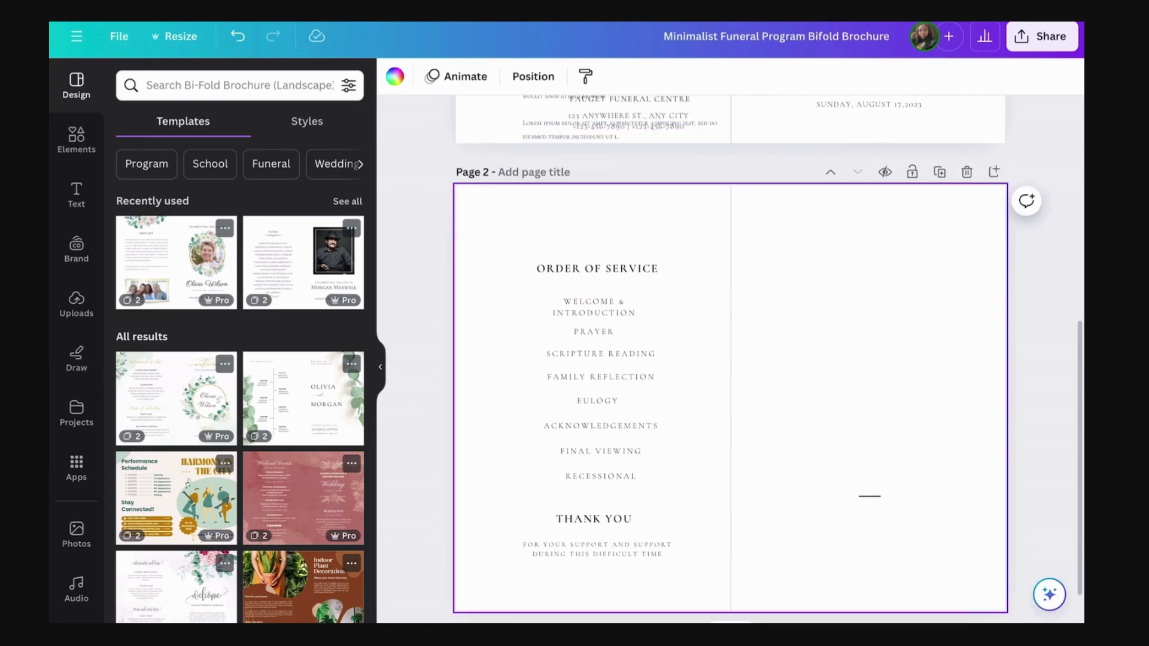
Delete the short line in page 2's right half and move all the Order of Service and Thank You text there as one group.
left_click(869, 495)
key("Delete")
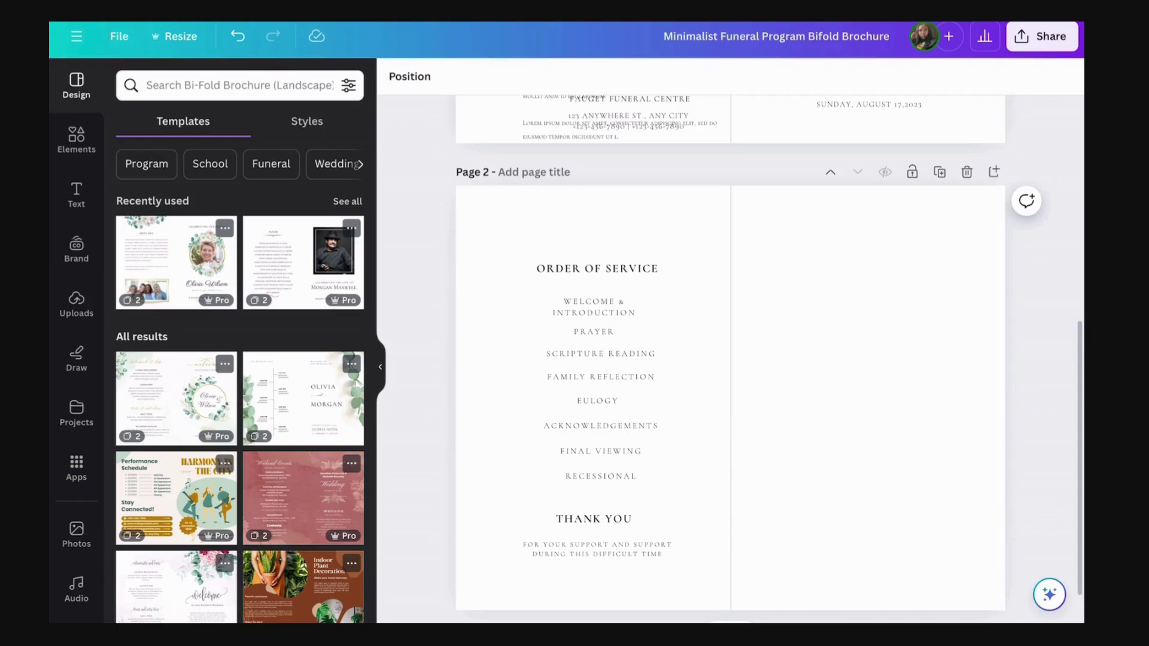
left_click(597, 268)
left_click(951, 76)
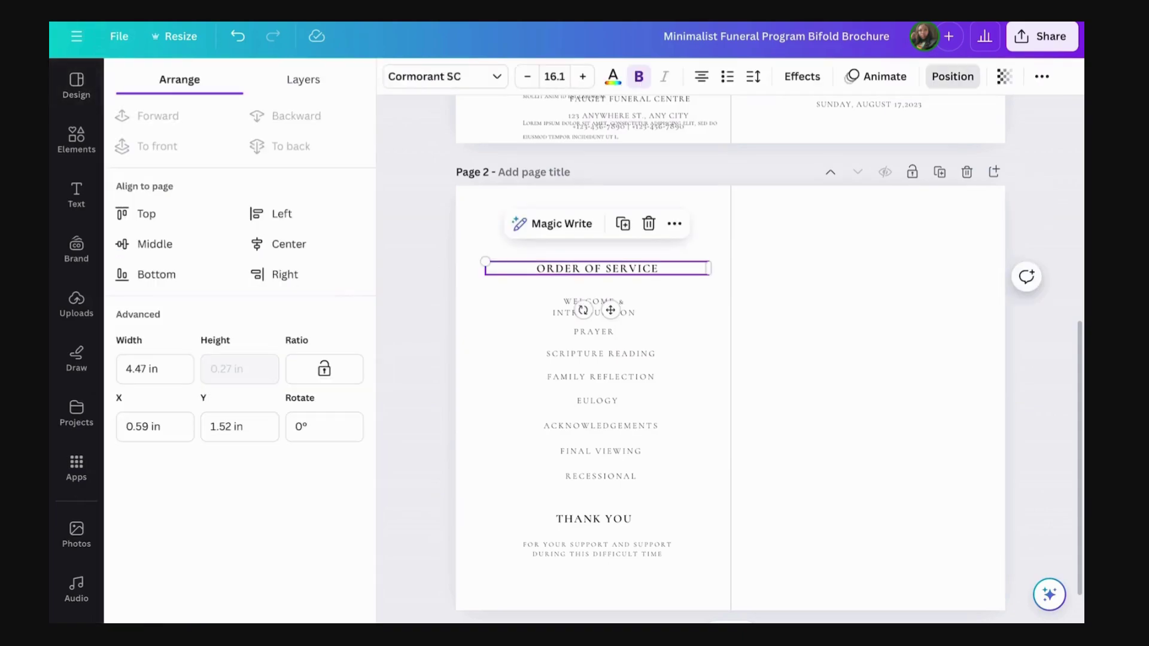
left_click(303, 79)
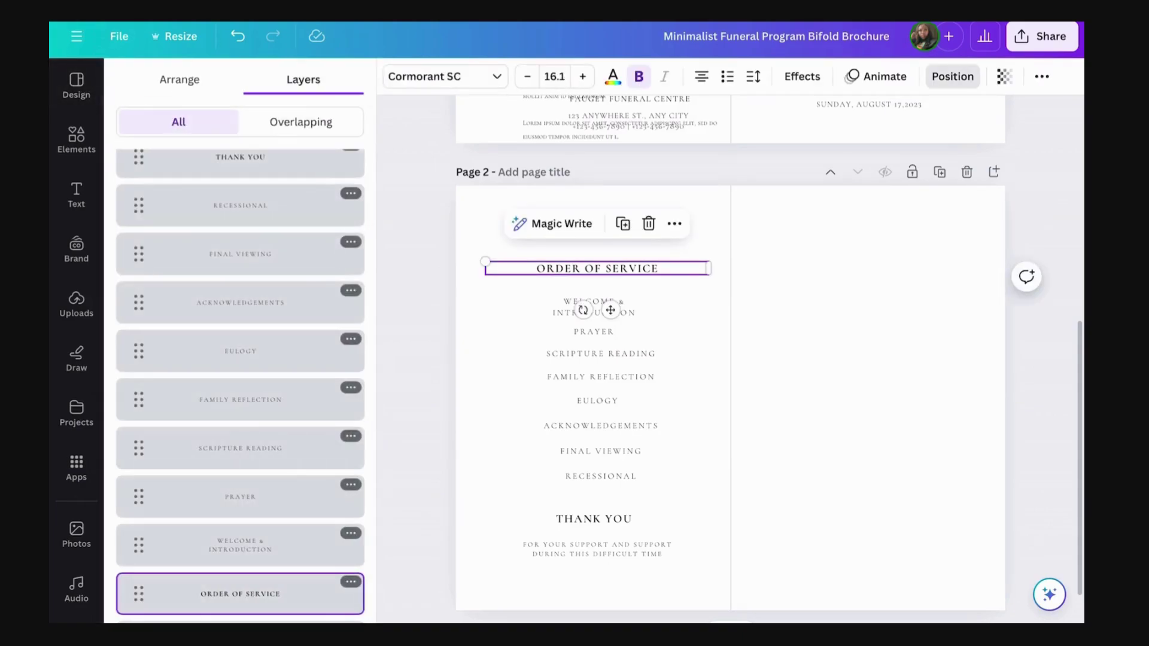
scroll(240, 386, "up", 2)
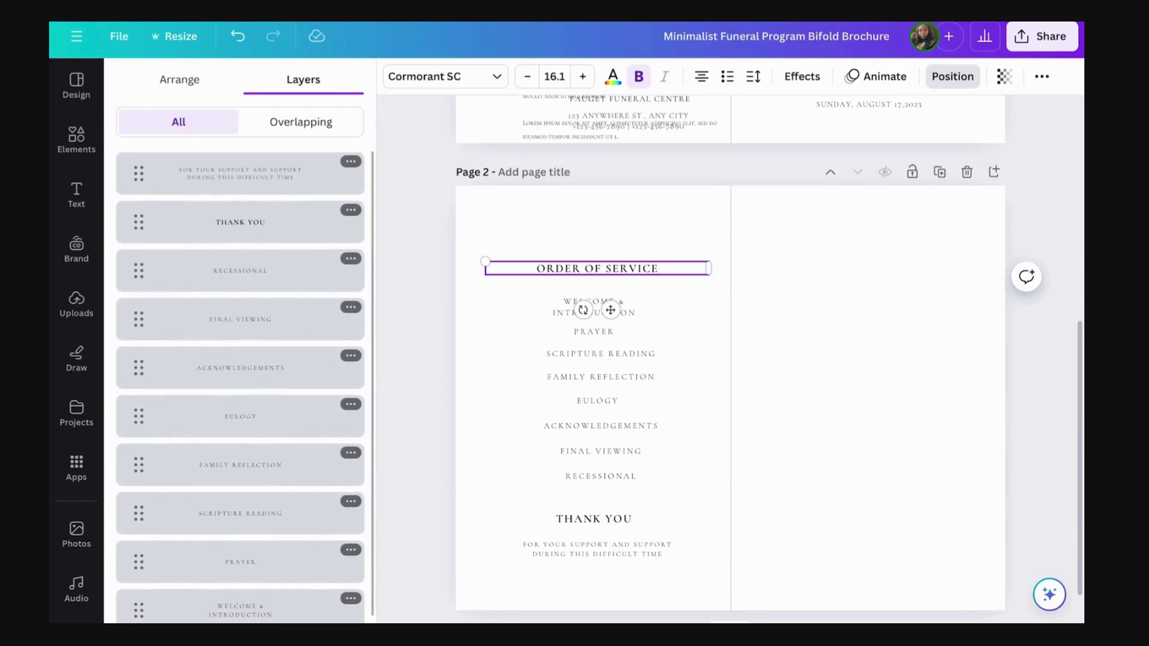
key("ctrl+a")
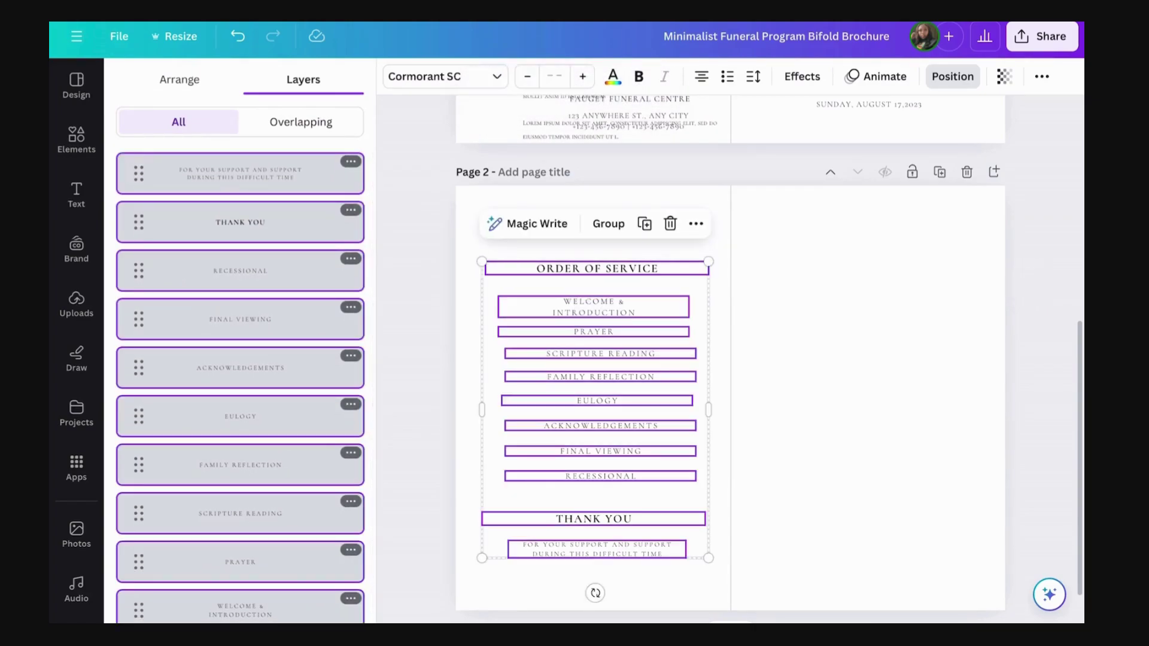
key("ctrl+g")
left_click_drag(595, 410, 868, 363)
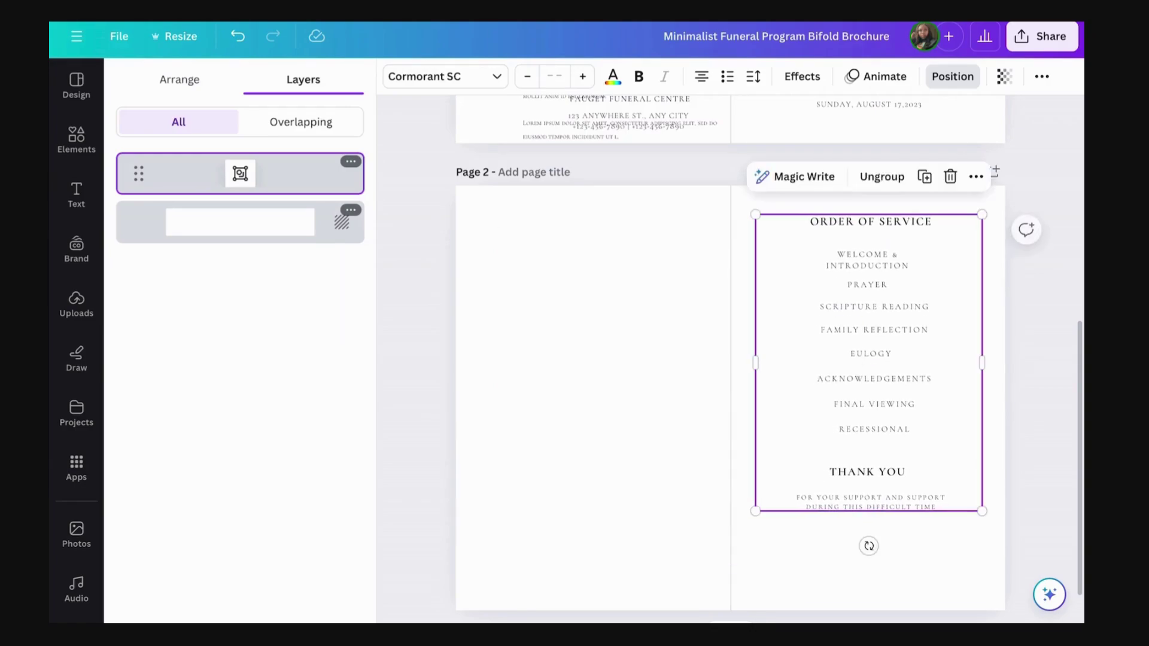
Move the obituary group from page 1 to page 2's left half and place the acknowledgments and funeral arrangement group within page 1's left half.
scroll(729, 359, "up", 5)
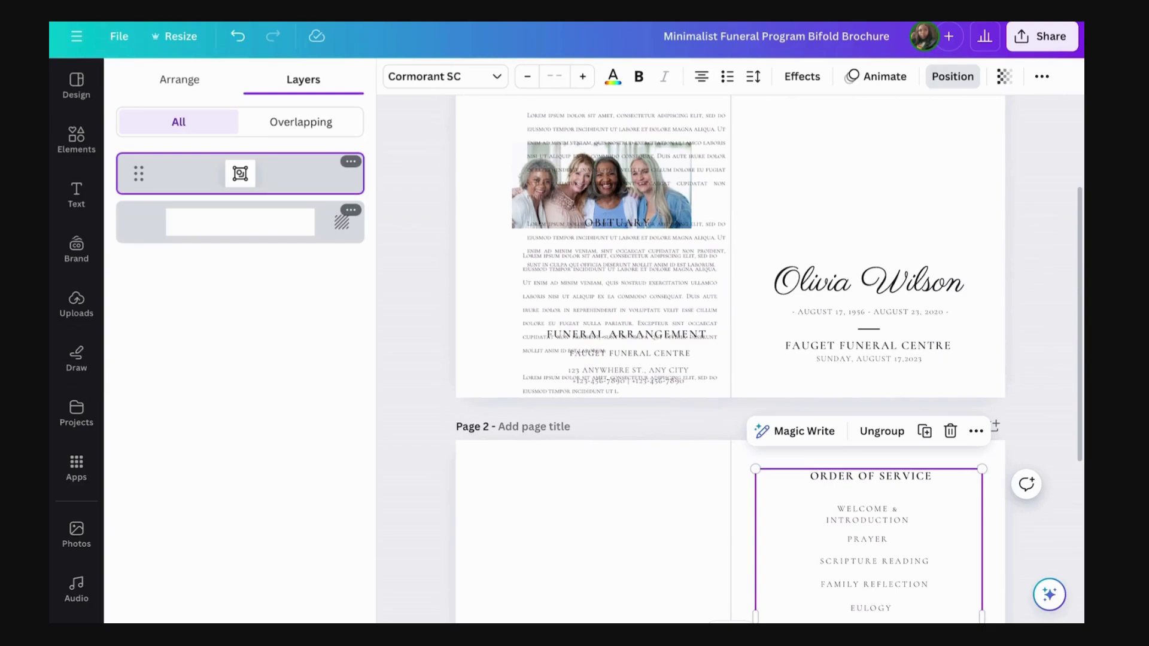
left_click(627, 334)
left_click_drag(626, 334, 782, 340)
left_click(618, 323)
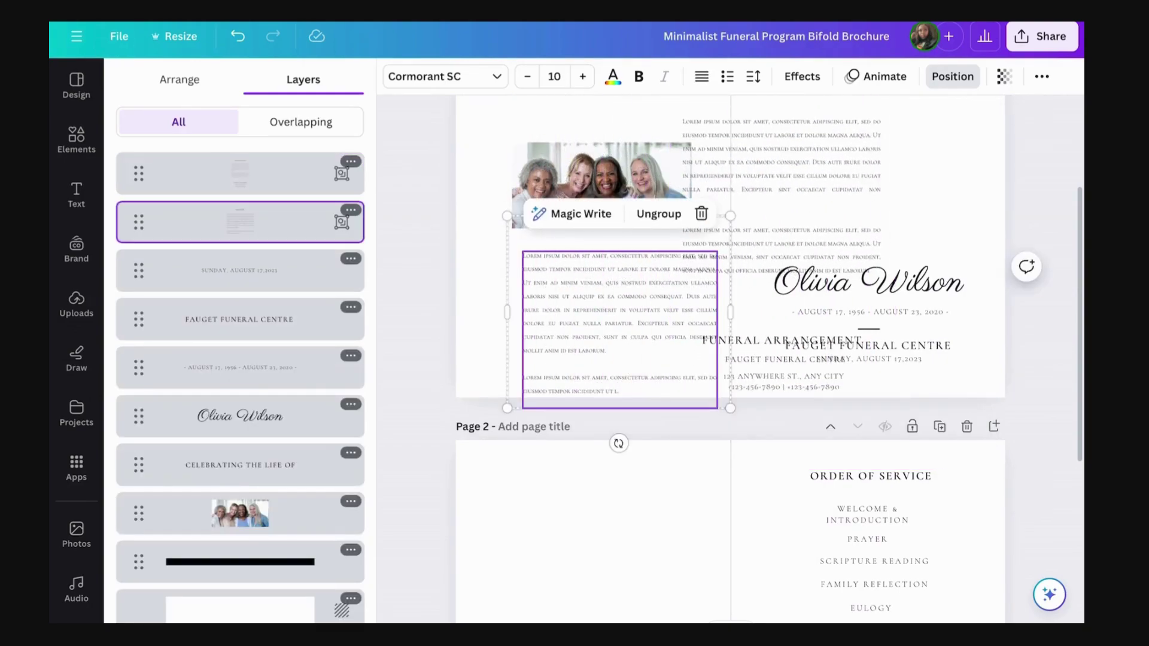
left_click_drag(617, 323, 601, 581)
left_click(780, 195)
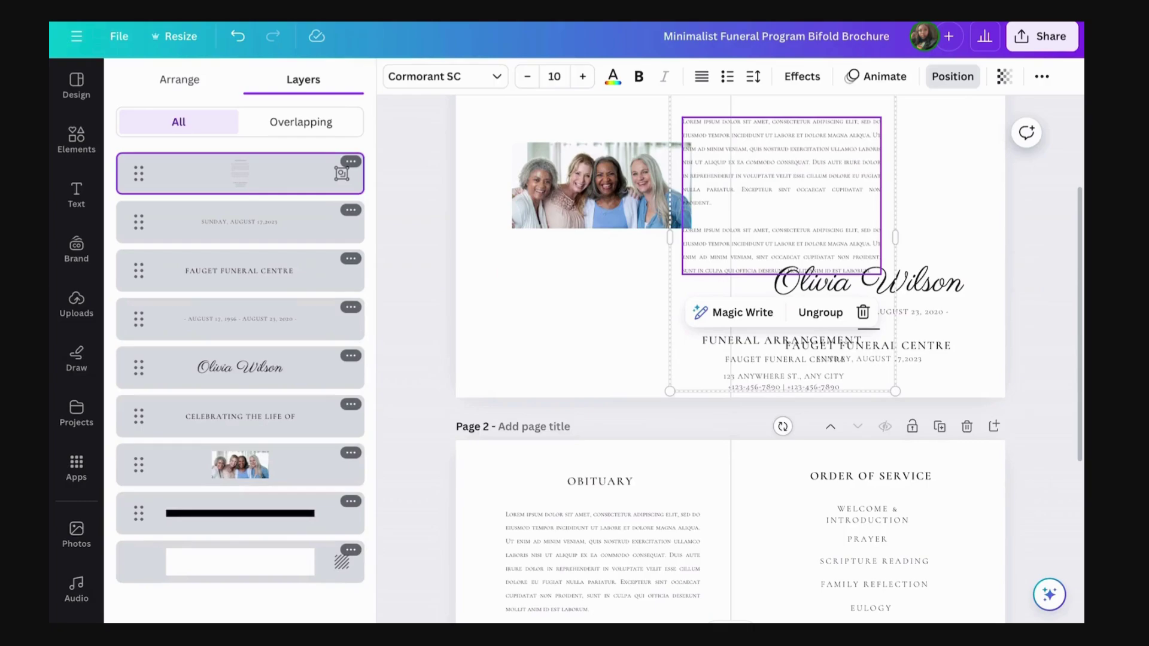
left_click_drag(781, 191, 591, 191)
Reposition the Order of Service group within page 2's right half so its heading is level with the Obituary heading.
scroll(592, 192, "down", 2)
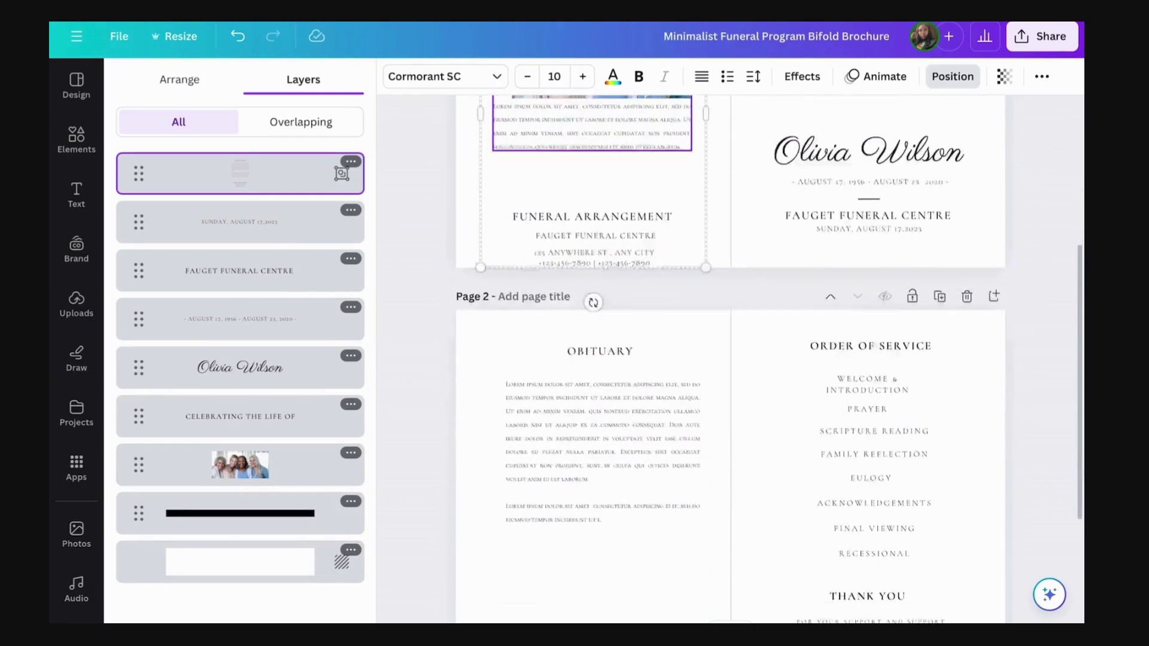
scroll(729, 359, "down", 3)
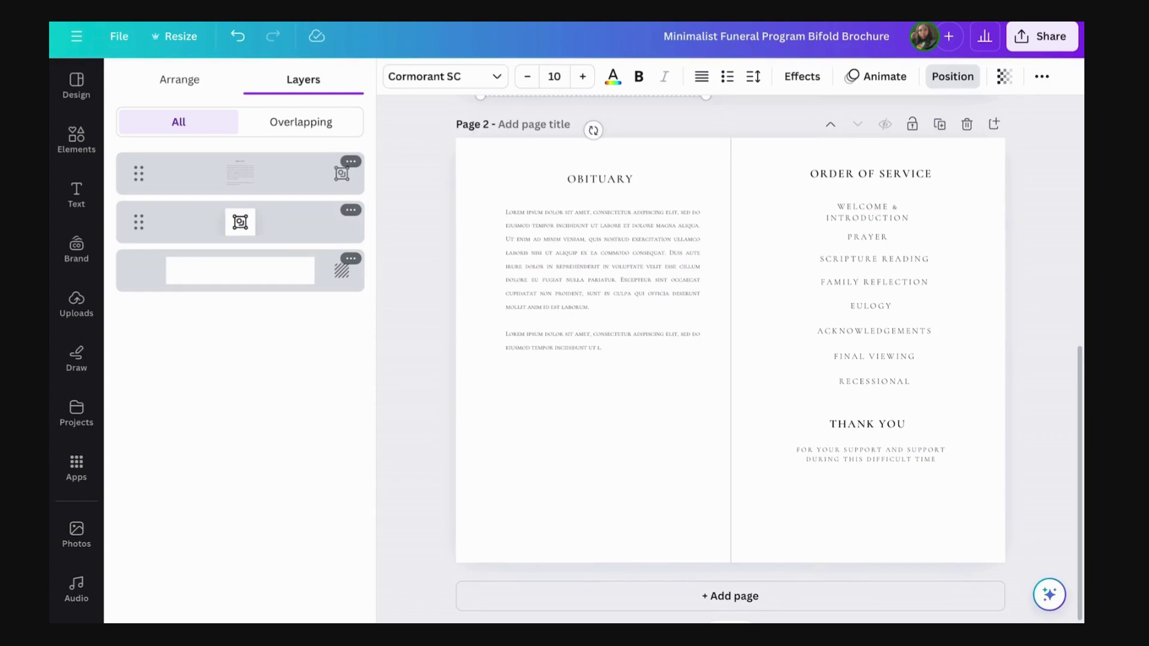
left_click(870, 305)
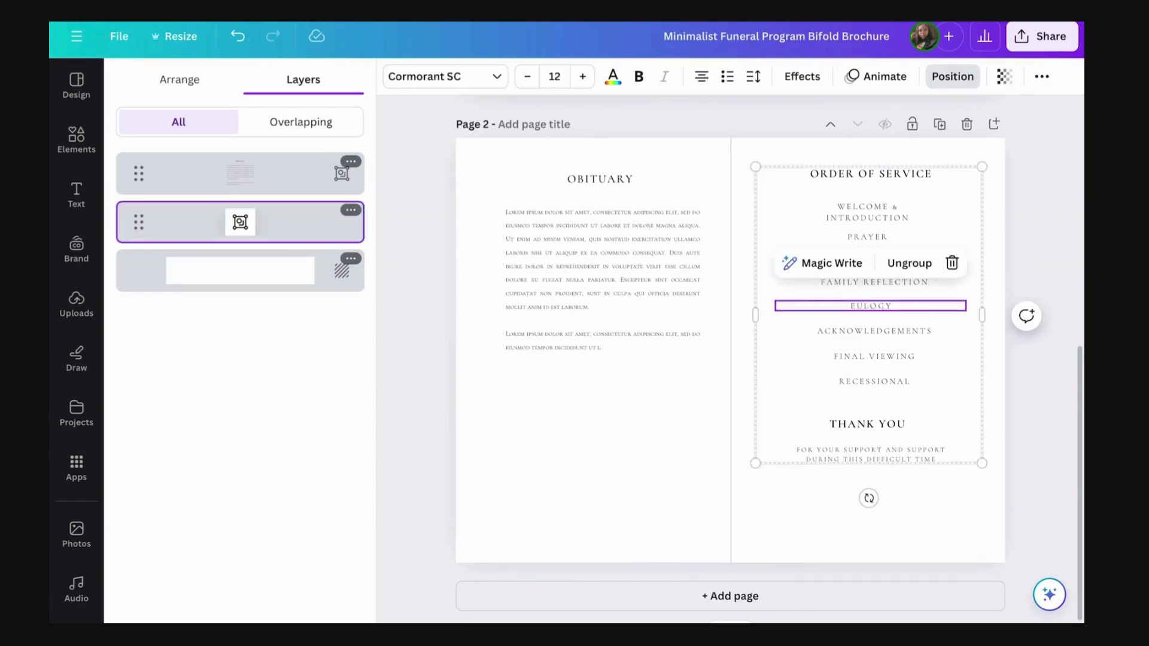
left_click(179, 80)
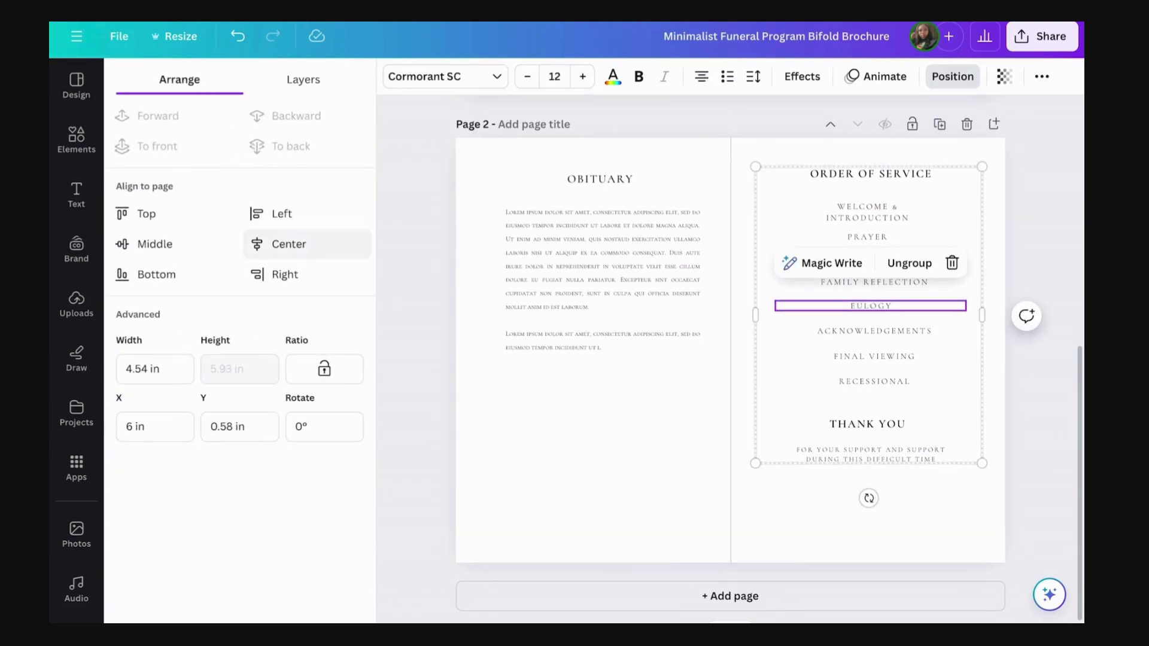
left_click(288, 244)
left_click_drag(733, 305, 868, 311)
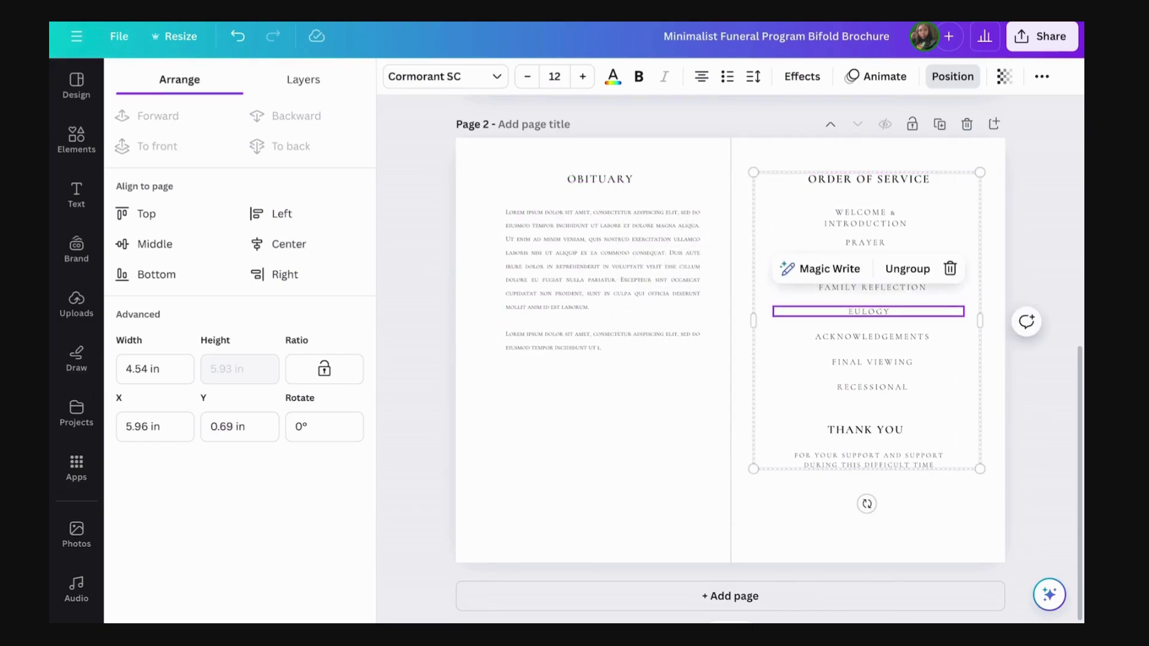
Ungroup the Order of Service and Thank You text on page 2.
key("Escape")
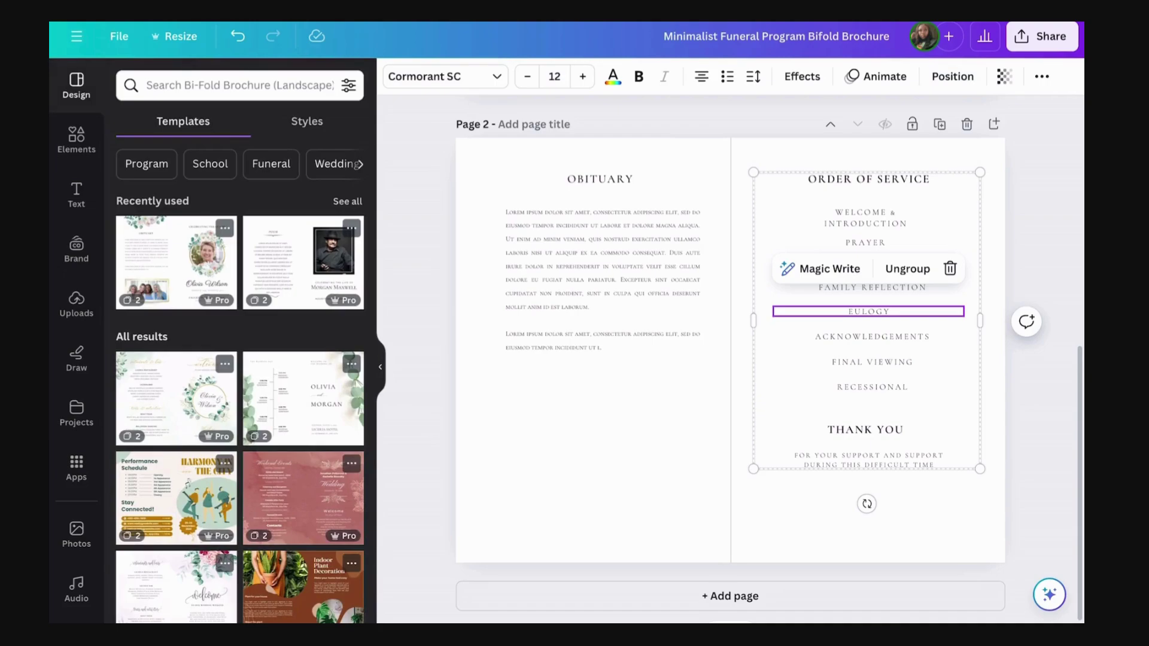
key("ctrl+shift+g")
key("Escape")
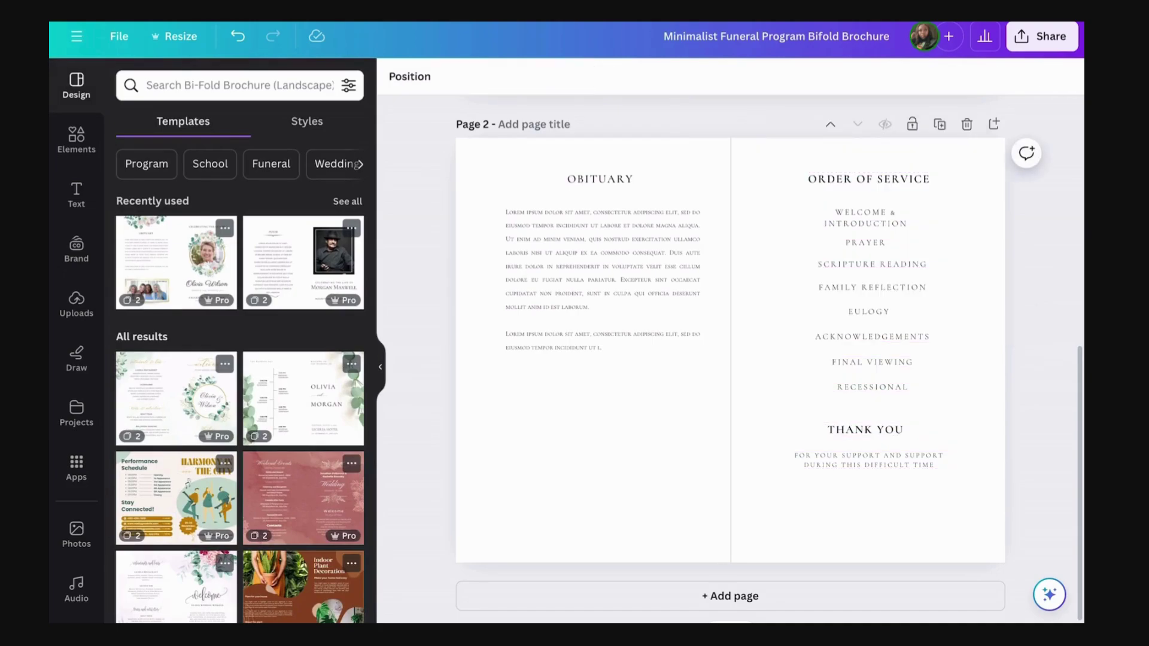
left_click(868, 179)
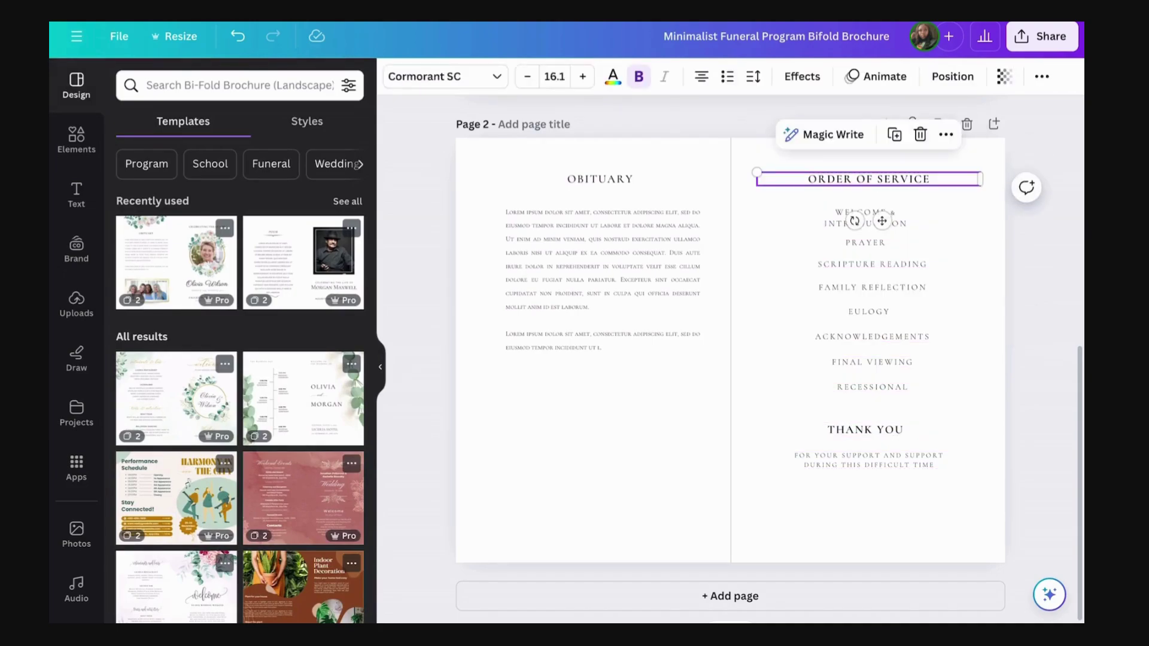
left_click(865, 217, "shift")
key("Escape")
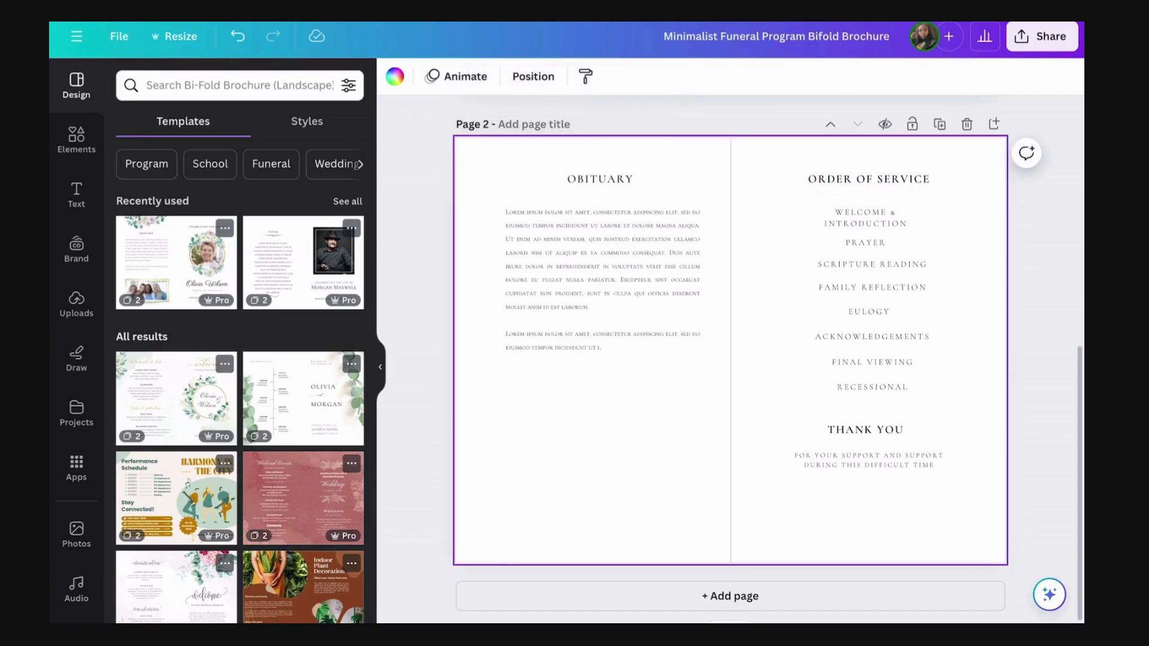
Center-align the Order of Service heading and all its items, from Welcome & Introduction through Recessional, with one another.
key("alt+1")
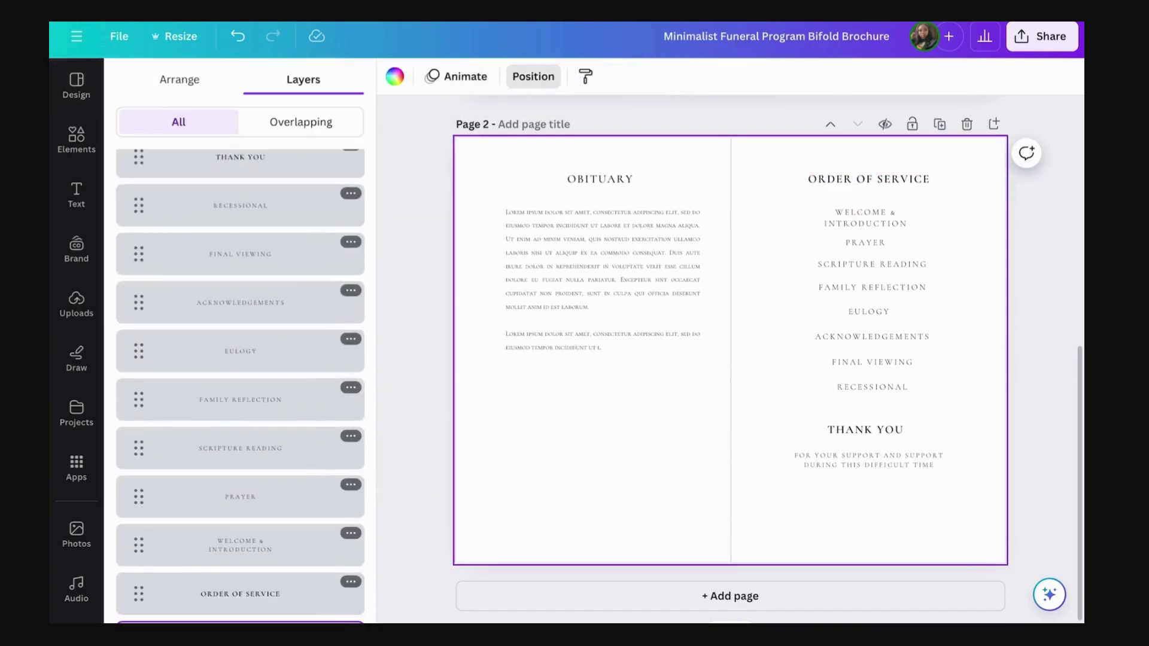
left_click(868, 178)
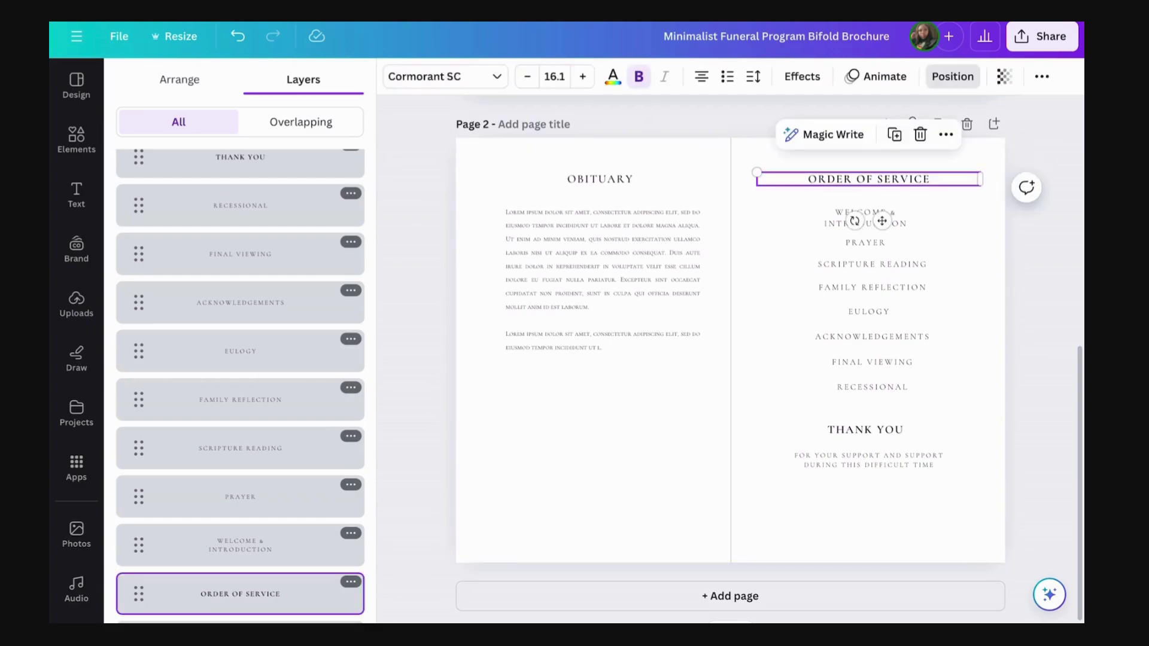
left_click(868, 178)
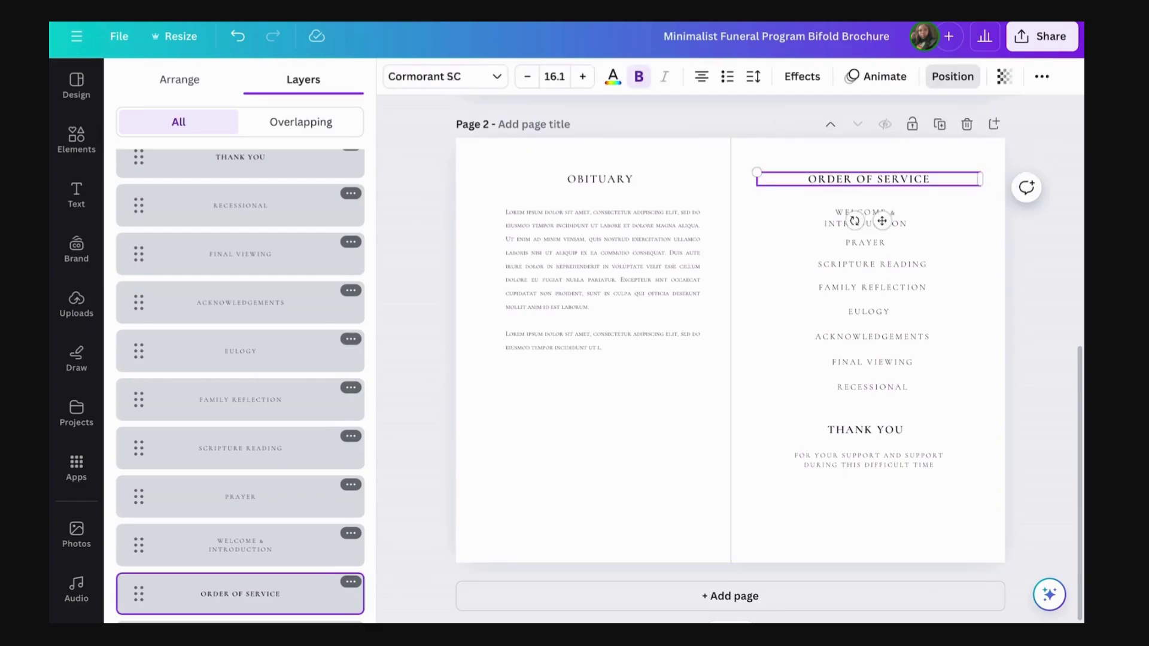
left_click(865, 218)
left_click(865, 243)
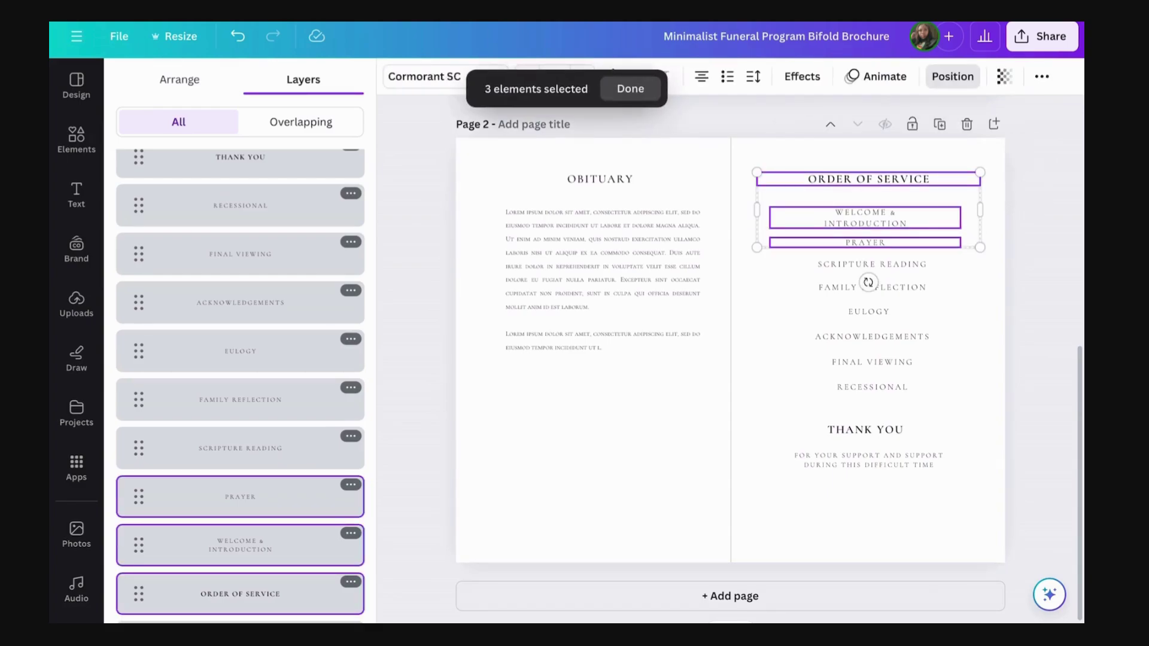
left_click(872, 264)
left_click(871, 287)
left_click(868, 311)
left_click(872, 336)
left_click(871, 362)
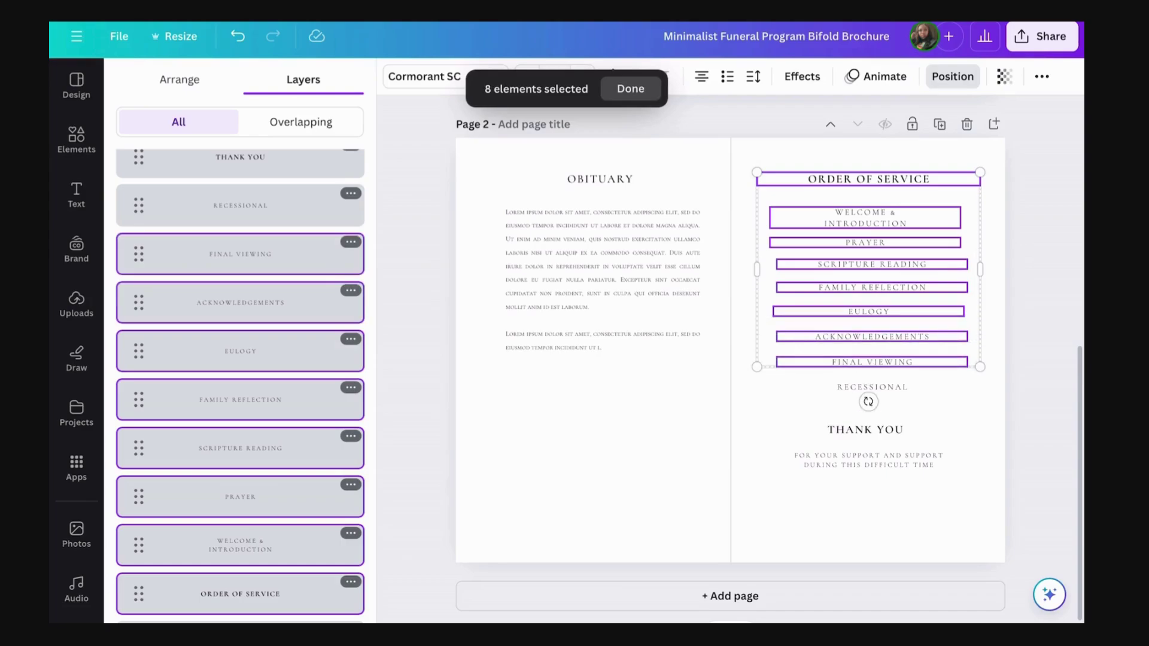
left_click(871, 386)
left_click(630, 89)
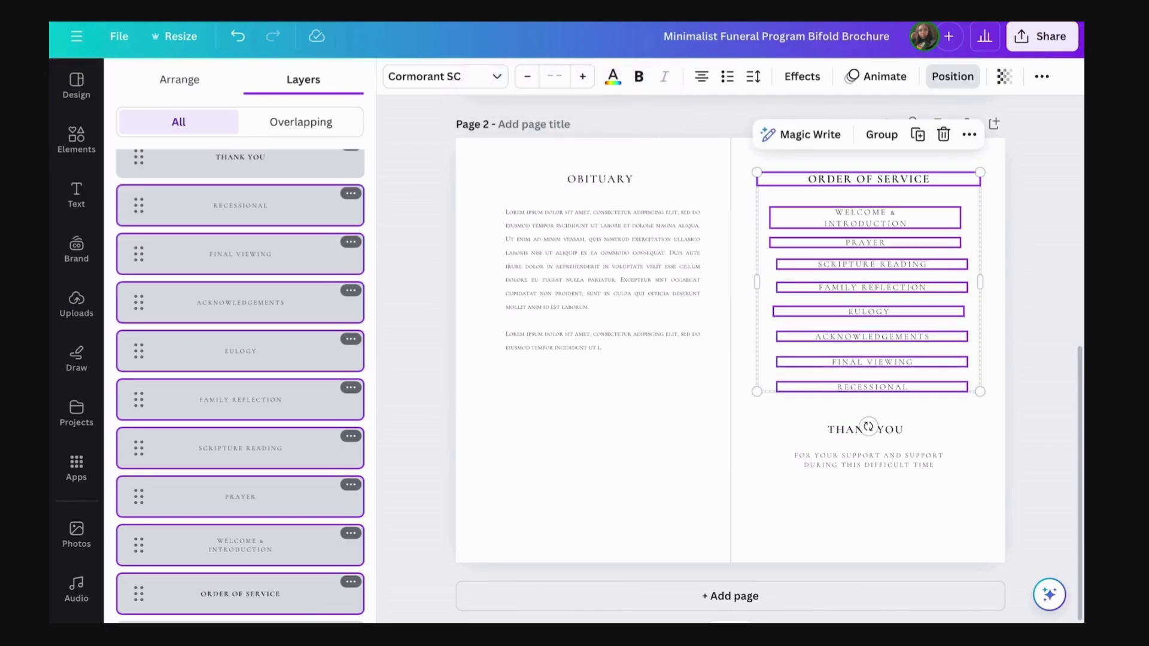
left_click(179, 80)
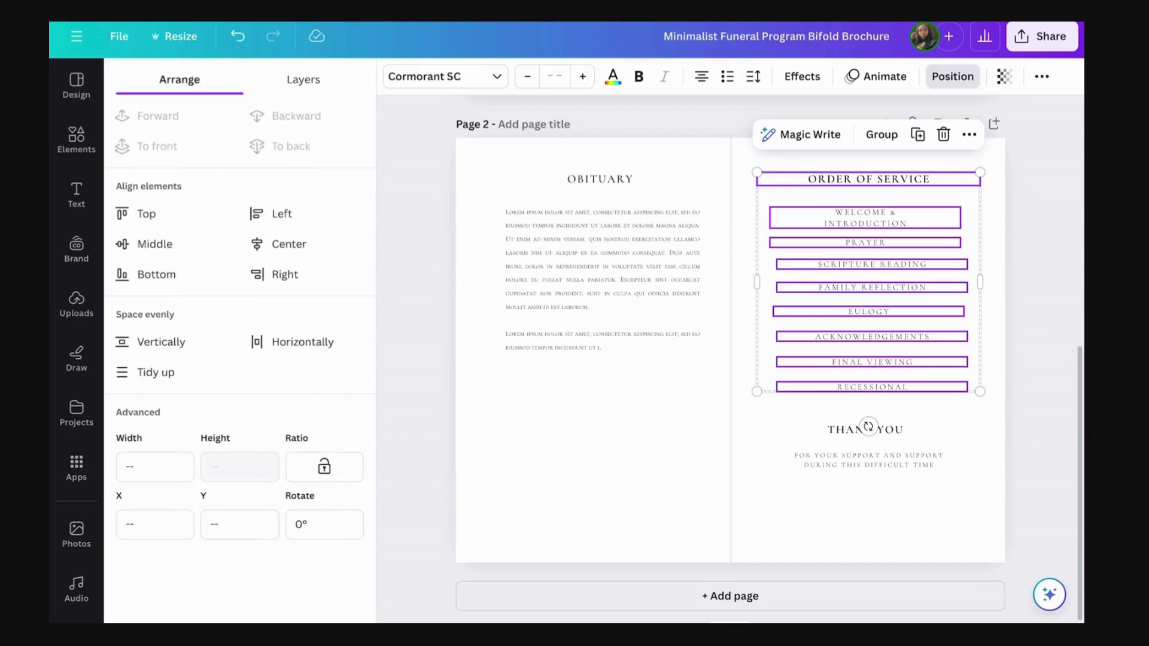
left_click(279, 244)
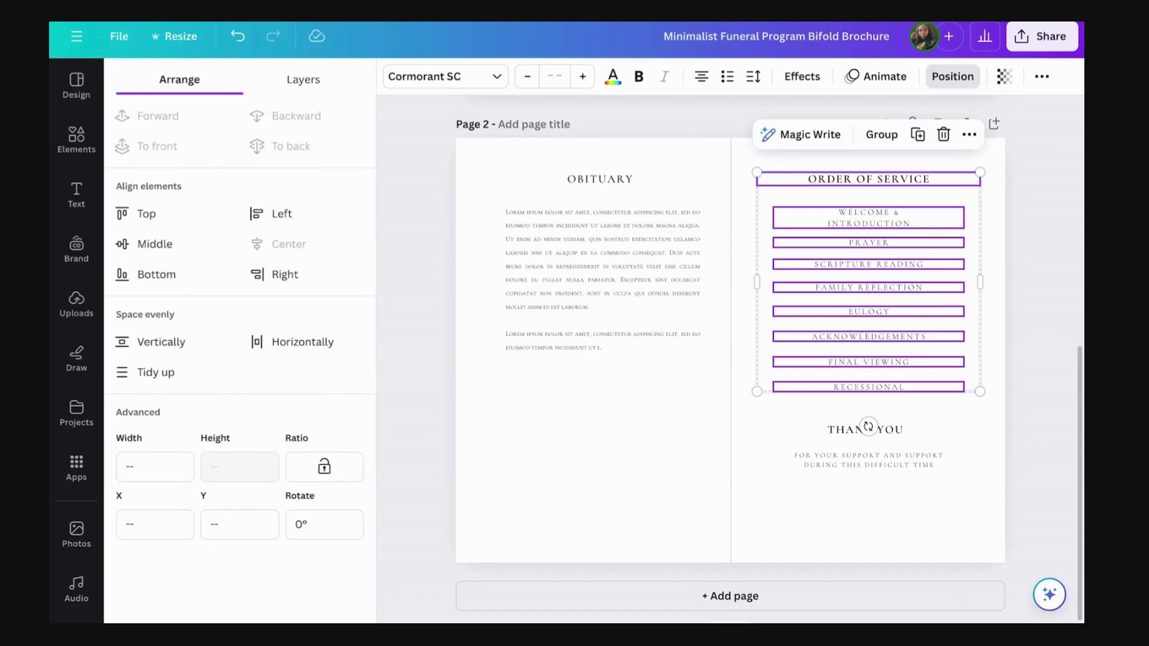
Center-align the Thank You heading and the support message below it with each other.
left_click(865, 429)
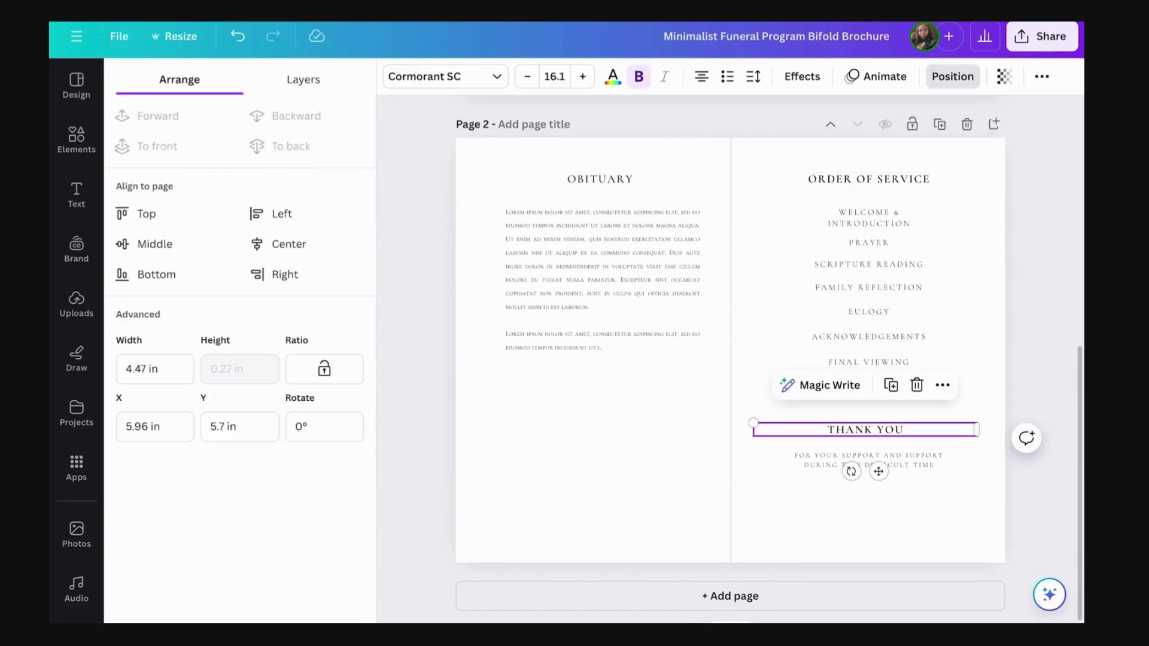
left_click(867, 459, "shift")
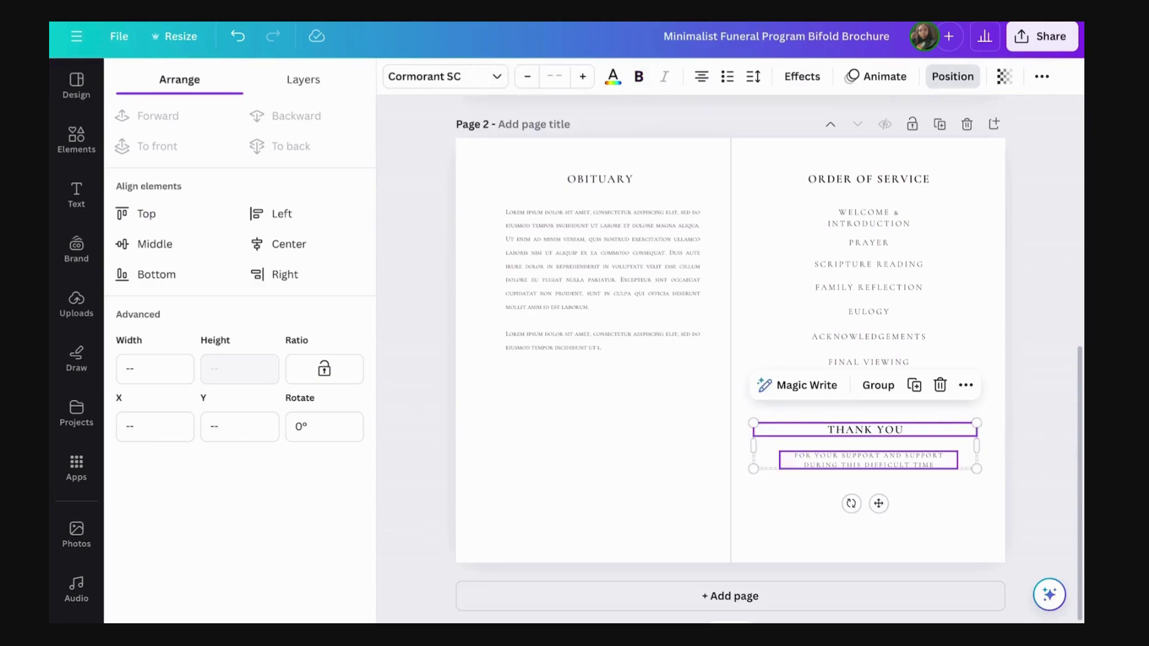
left_click(278, 244)
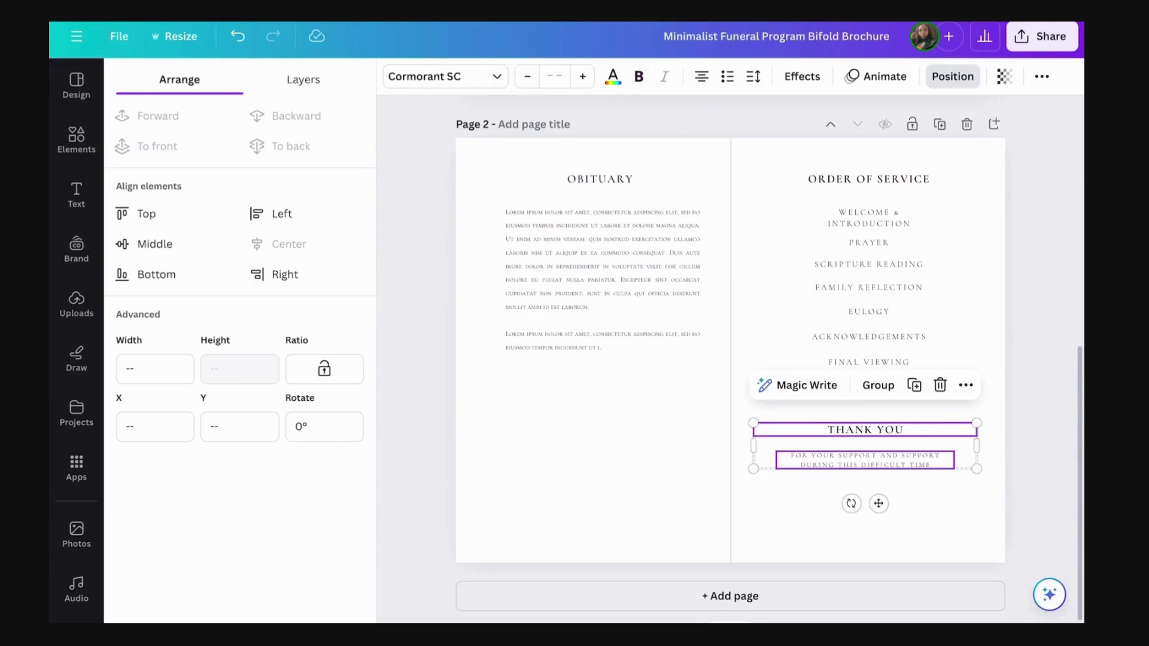
key("Escape")
key("Escape")
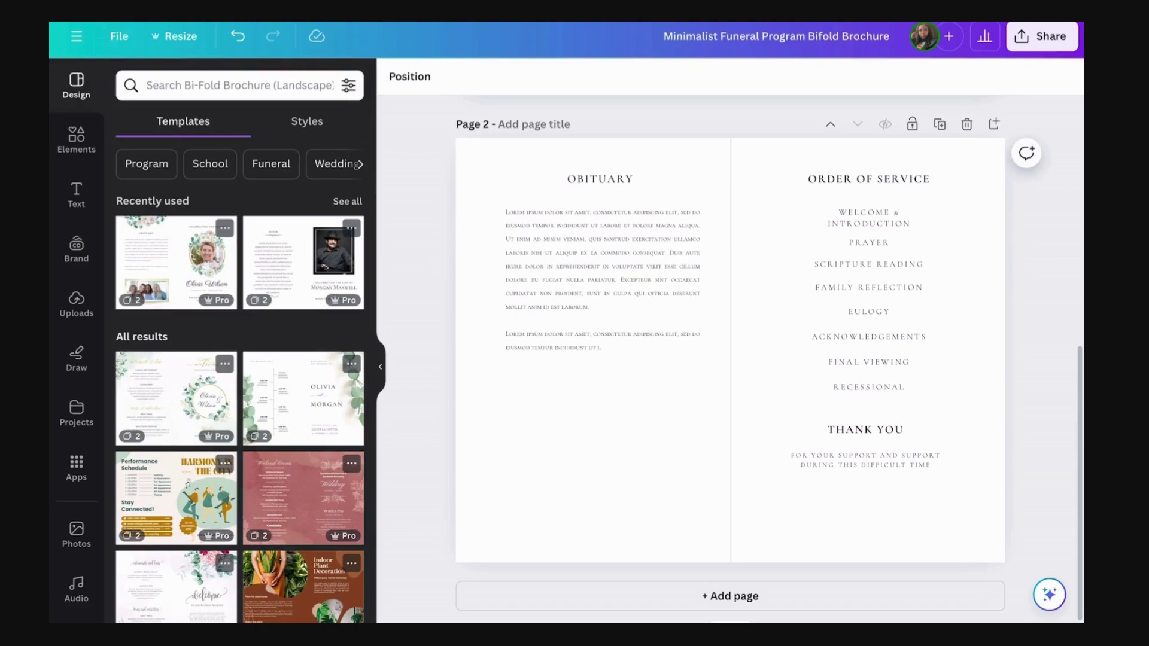
Move the Thank You heading and its message together down to the lower edge of page 2, centered under the Order of Service.
left_click(864, 430)
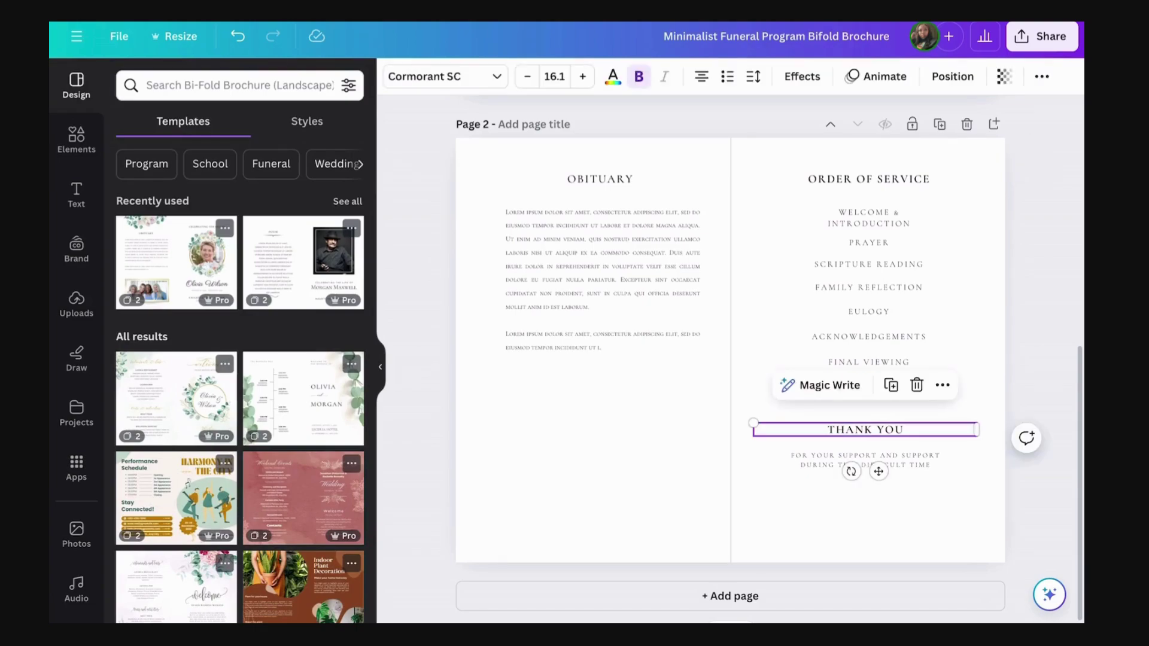
left_click(865, 460, "shift")
left_click_drag(865, 459, 868, 525)
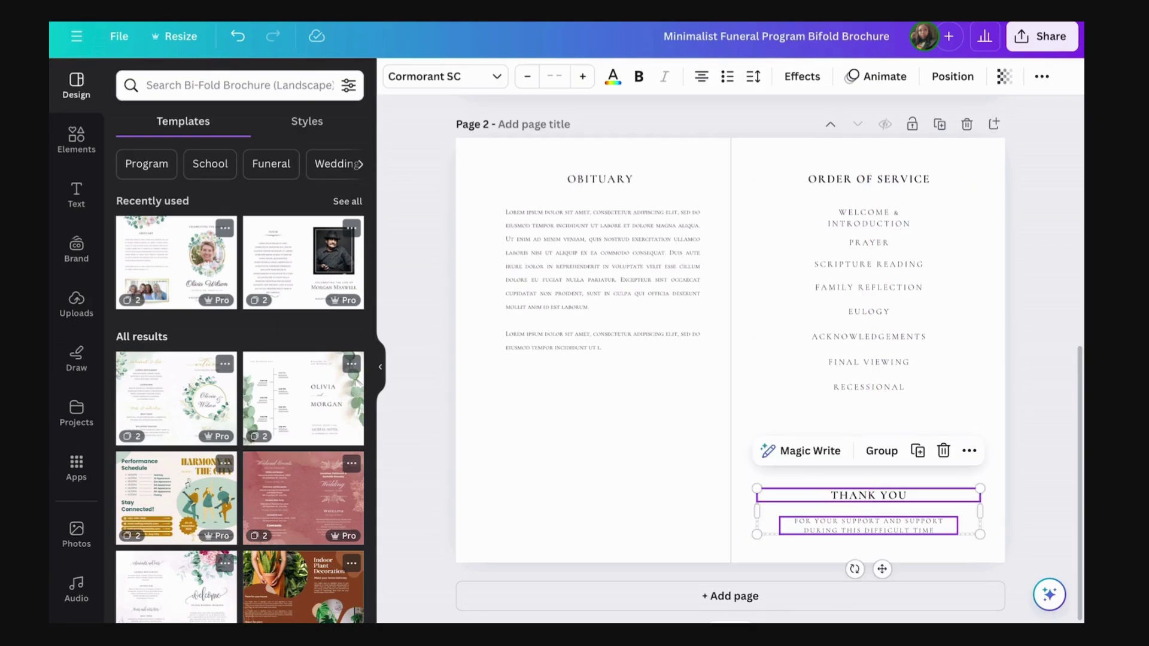
Move the acknowledgments and funeral arrangement group up toward the top of page 1's left half and open its position settings.
scroll(730, 359, "up", 8)
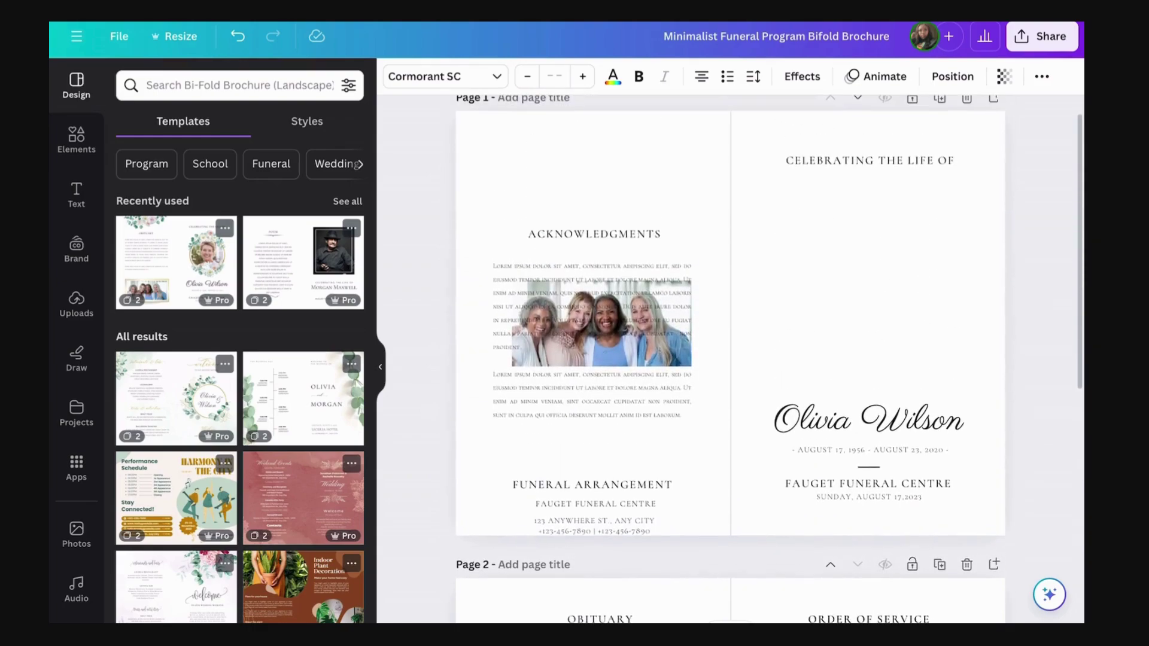
left_click(594, 234)
left_click_drag(594, 234, 591, 152)
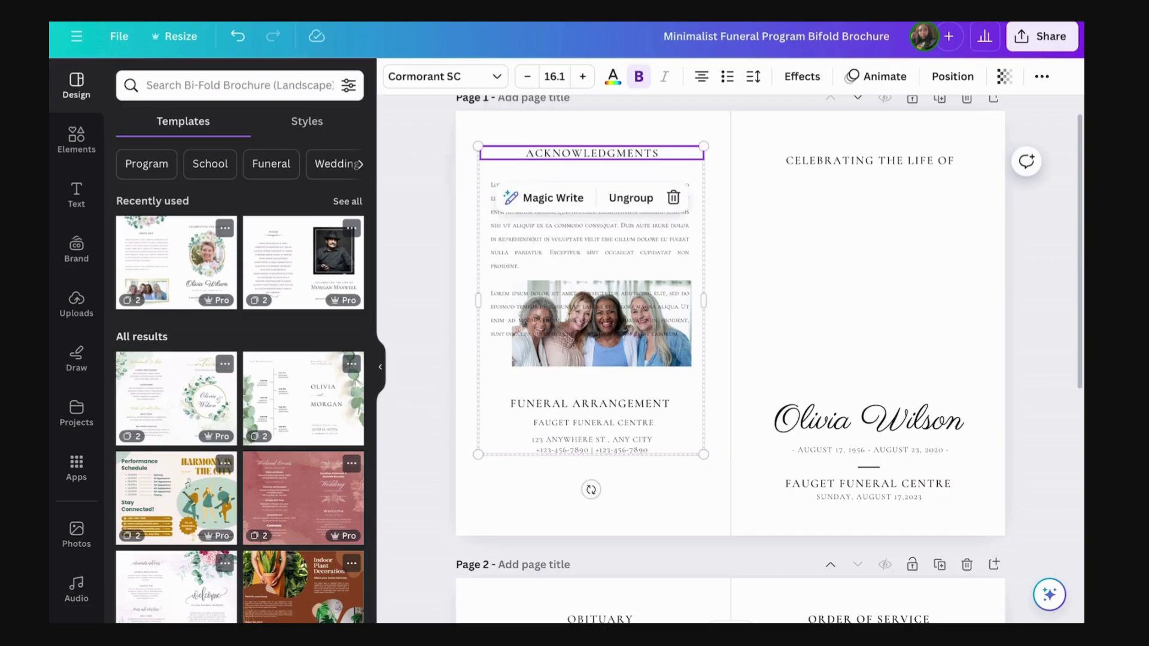
left_click(953, 76)
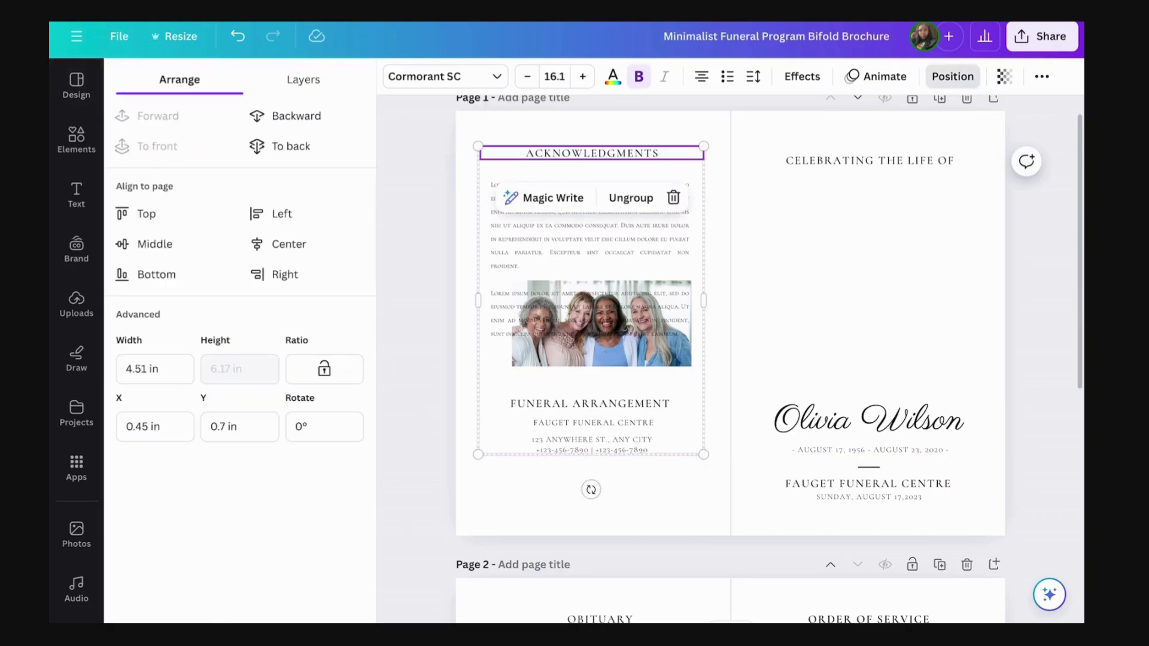
Nudge the acknowledgments and funeral arrangement group slightly down and ungroup it into separate text elements.
mouse_move(592, 153)
left_mouse_down()
mouse_move(579, 152)
mouse_move(595, 160)
left_mouse_up()
left_click(595, 266)
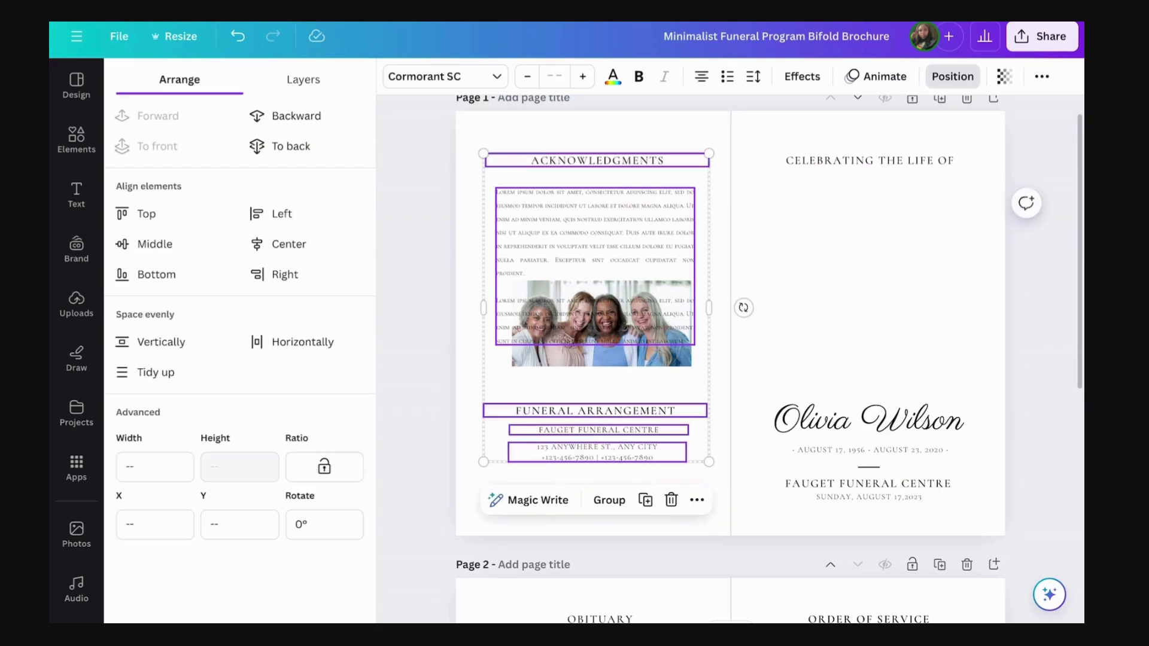
left_click(76, 85)
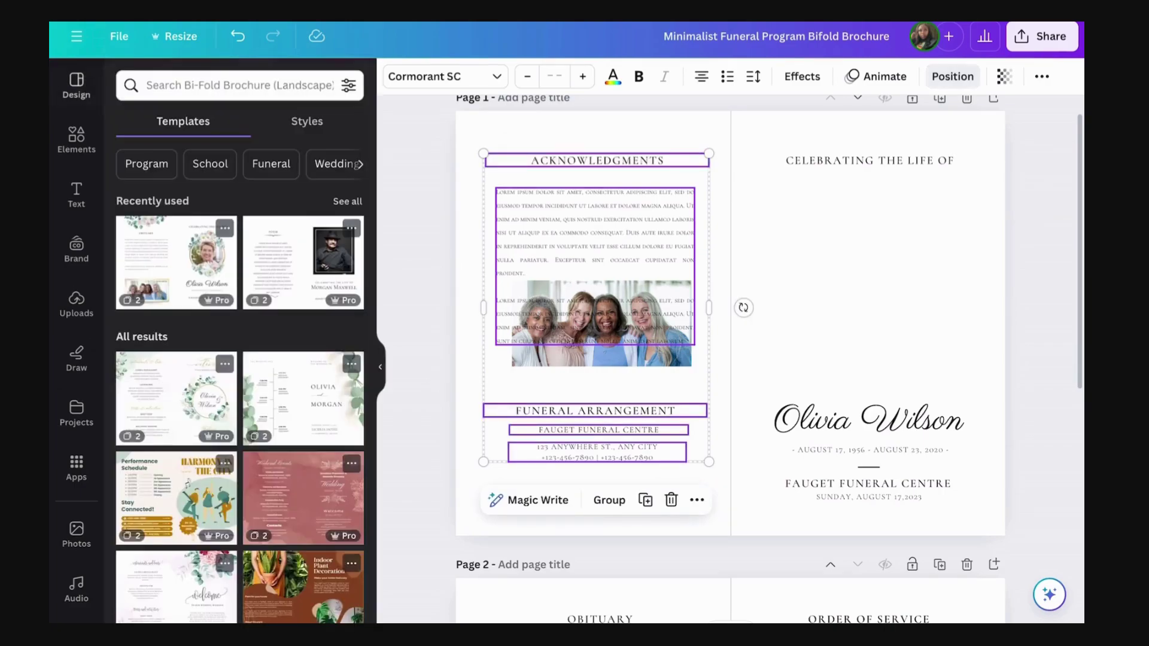
key("Escape")
Move the Funeral Arrangement heading and its two detail lines to page 1's lower edge, shrink them together and recenter them under the acknowledgments.
left_click(595, 410)
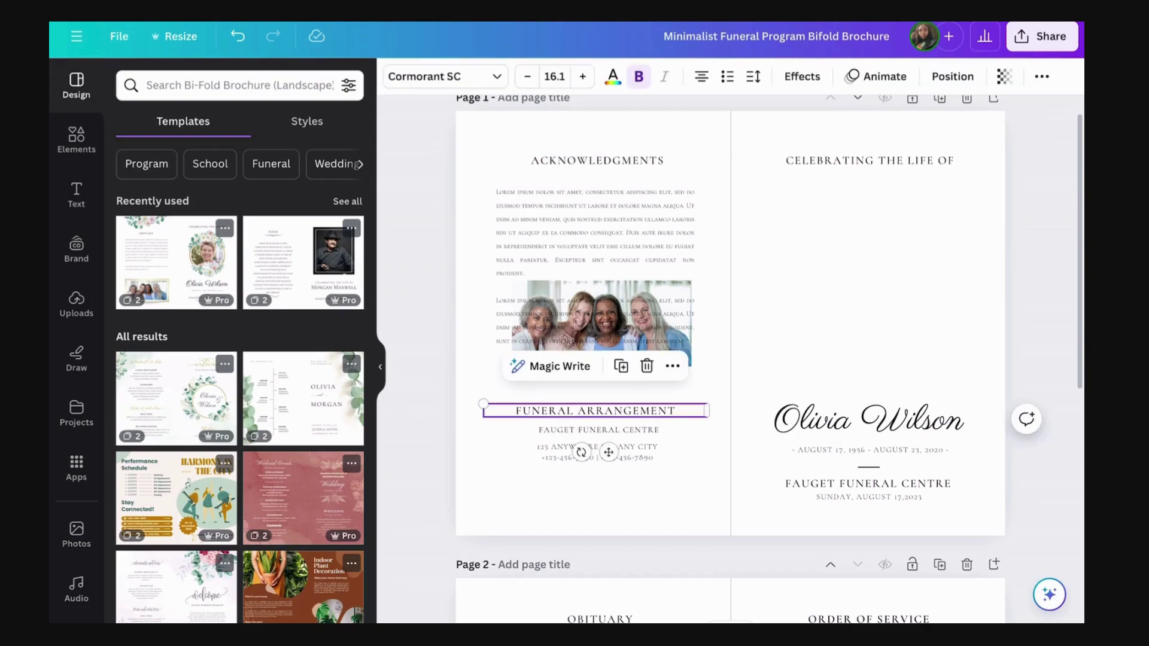
left_click(598, 430, "shift")
left_click(596, 452, "shift")
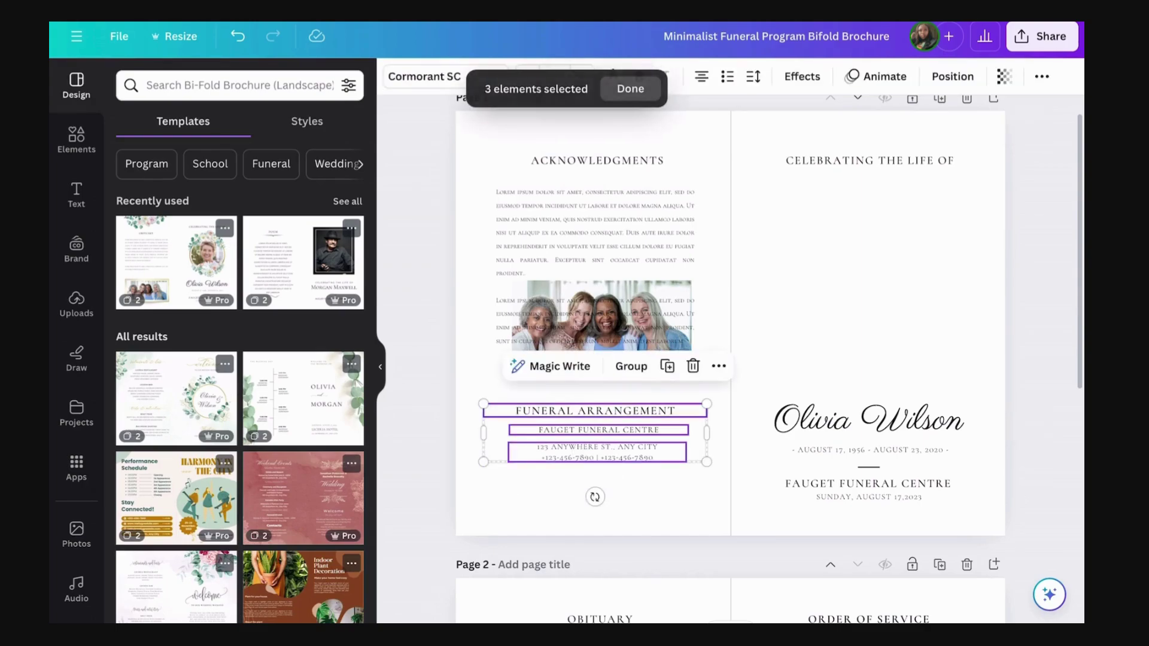
left_click_drag(594, 443, 595, 506)
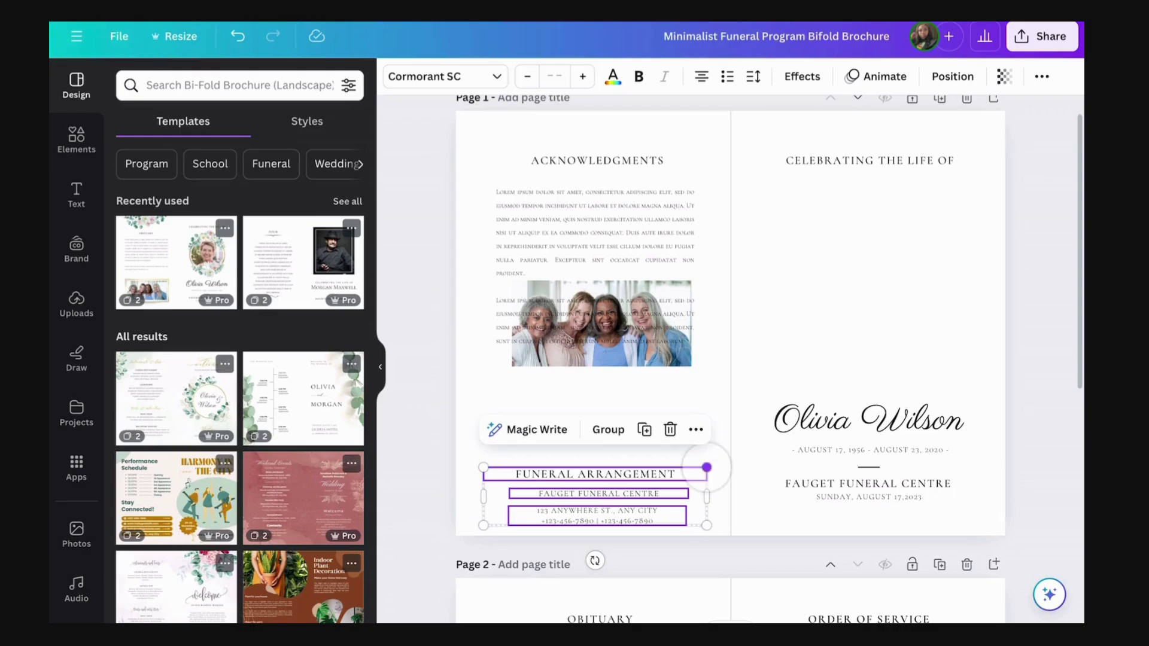
left_click_drag(706, 468, 671, 477)
left_click_drag(577, 498, 595, 499)
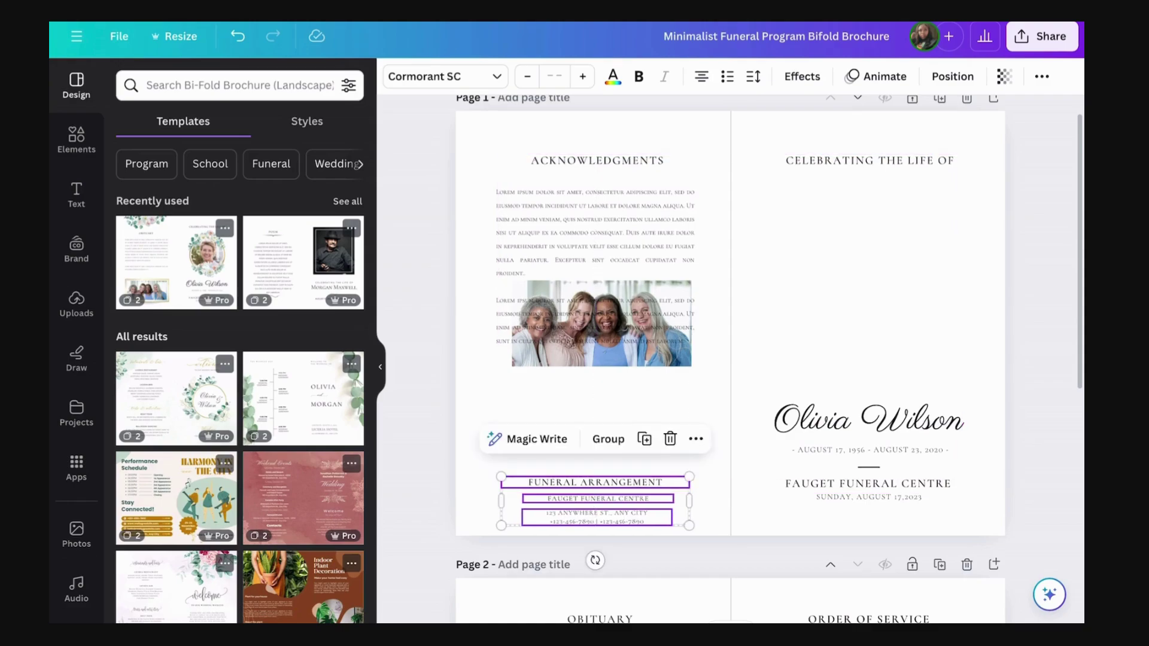
Move the group photo down into the gap between the acknowledgments text and the Funeral Arrangement heading.
left_click(595, 407)
left_click(601, 323)
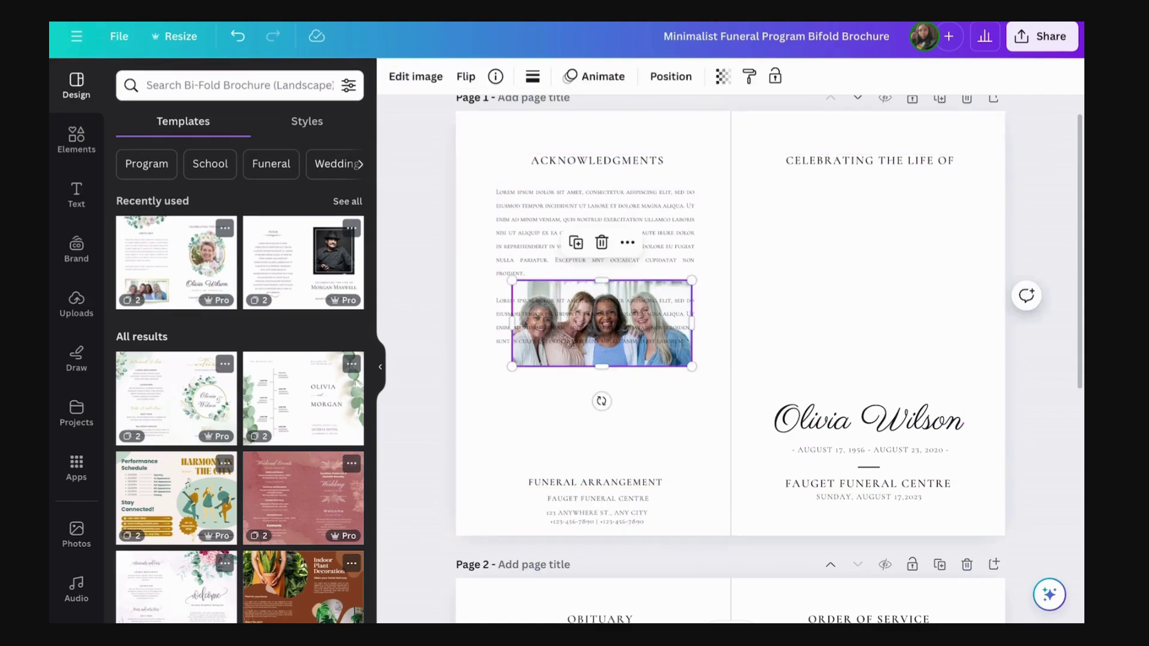
left_click_drag(601, 323, 594, 402)
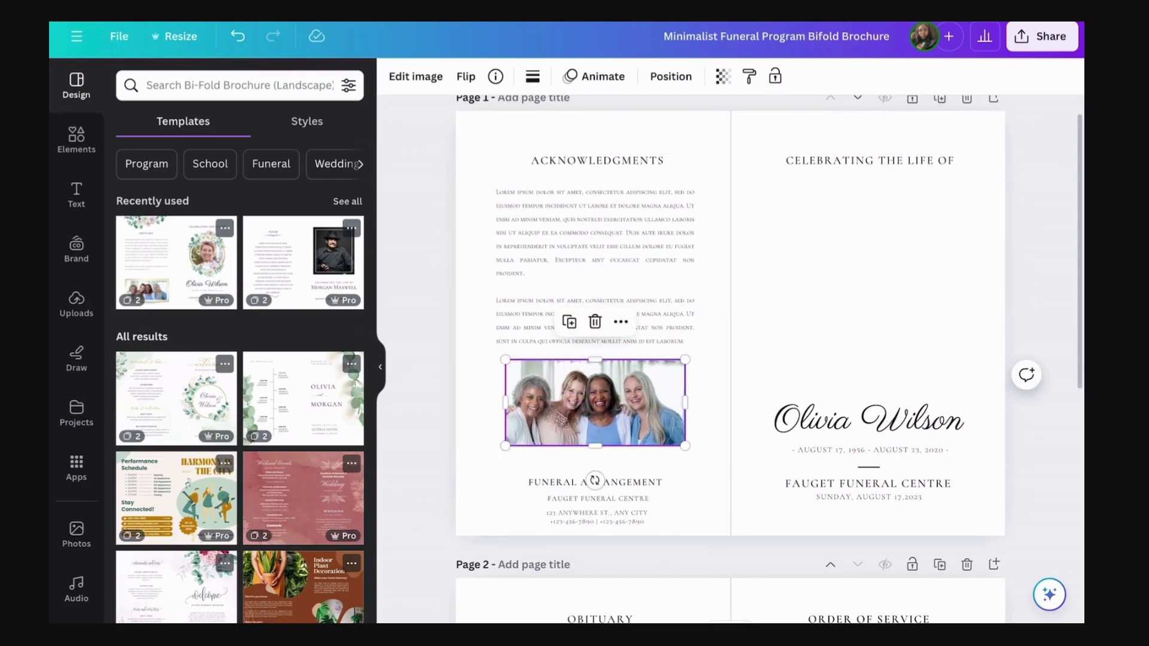
key("Escape")
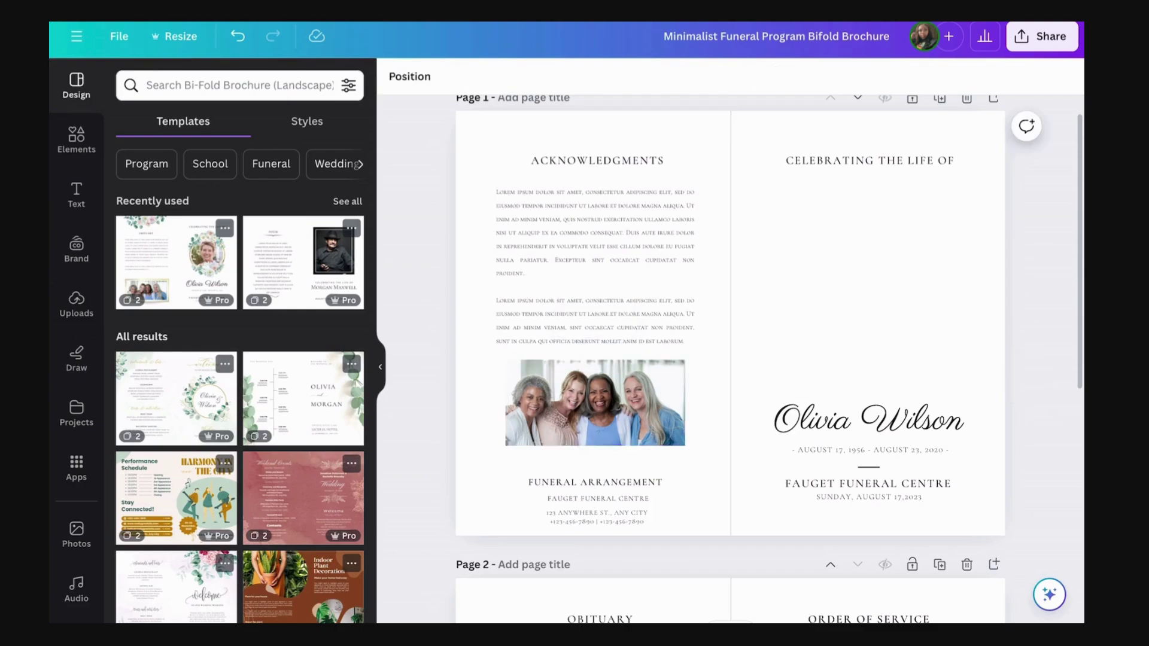
Move the Thank You heading and its support message together from page 2 up onto the lower part of page 1.
scroll(769, 359, "down", 1)
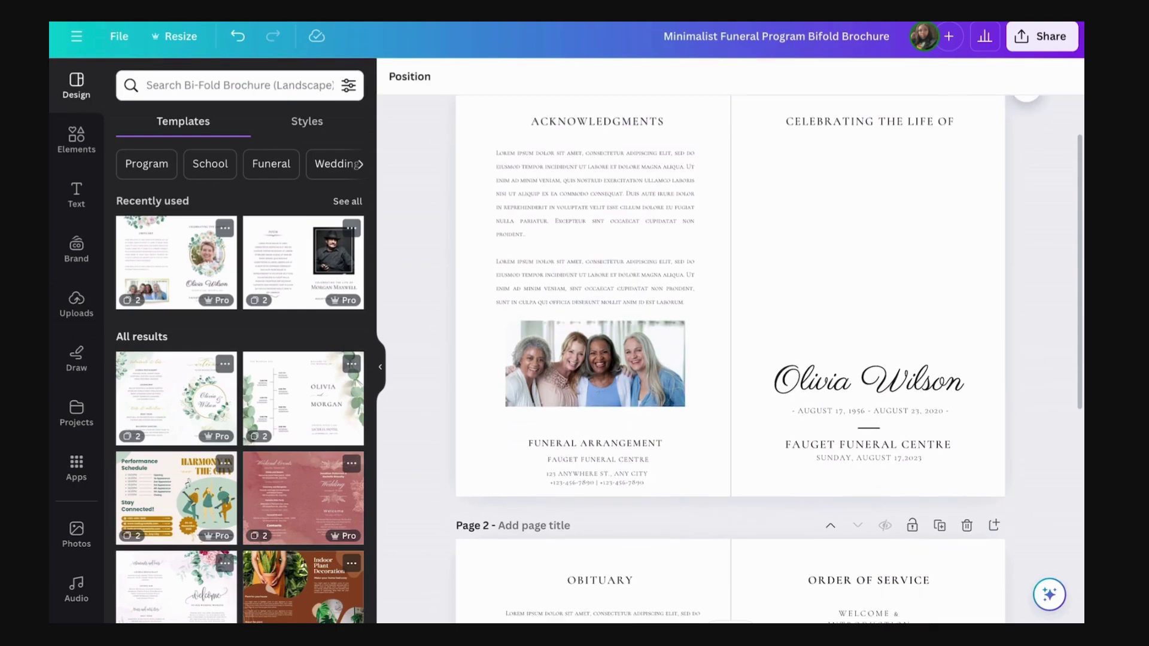
scroll(768, 359, "down", 5)
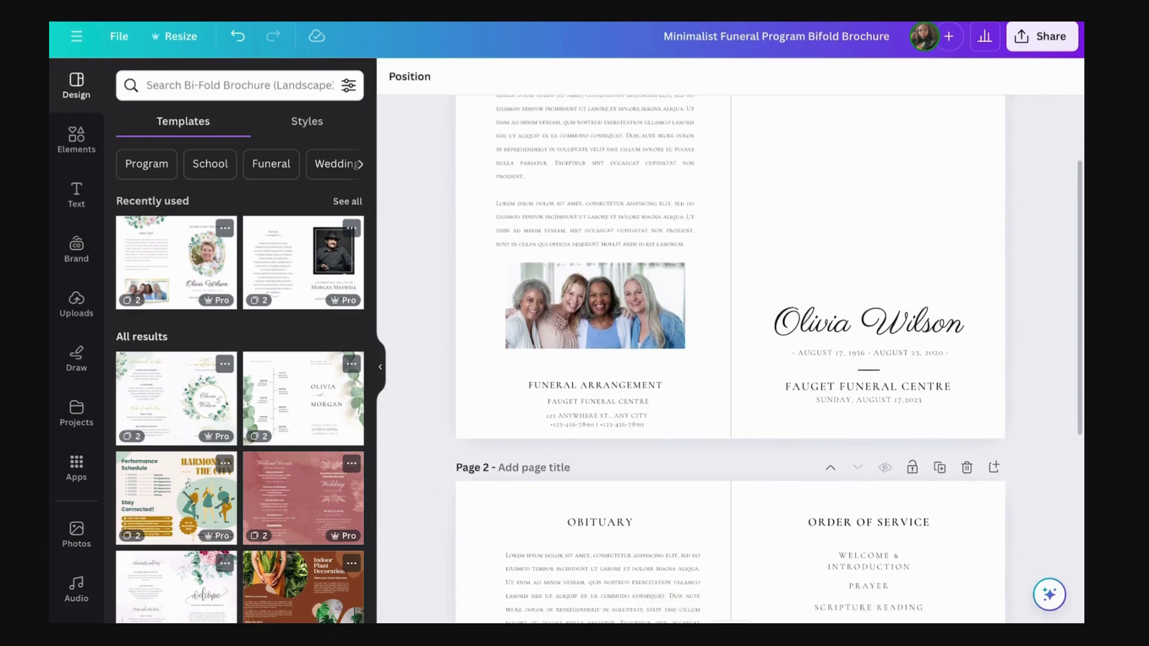
scroll(769, 359, "down", 1)
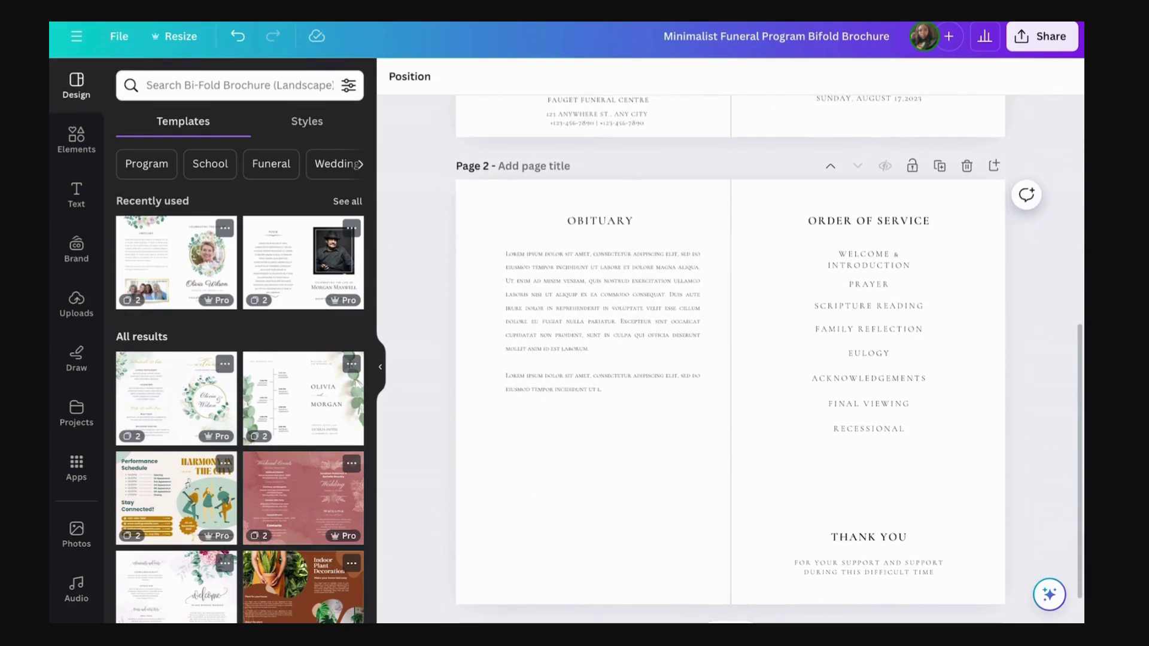
left_click(868, 536)
left_click(868, 567, "shift")
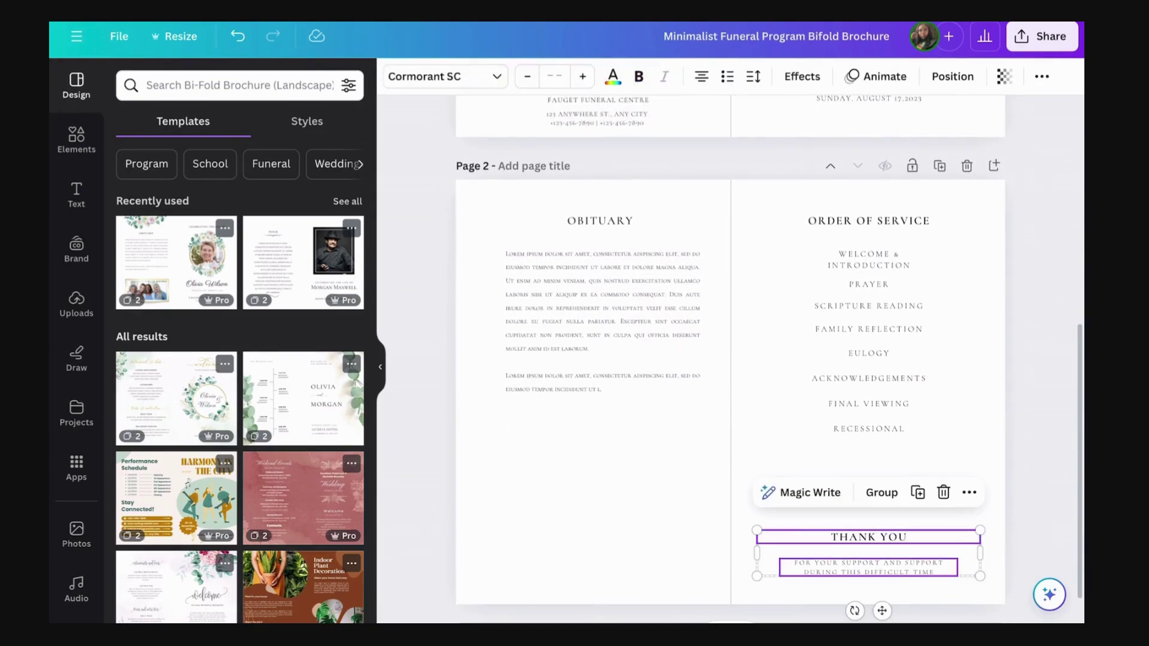
left_click_drag(868, 567, 695, 122)
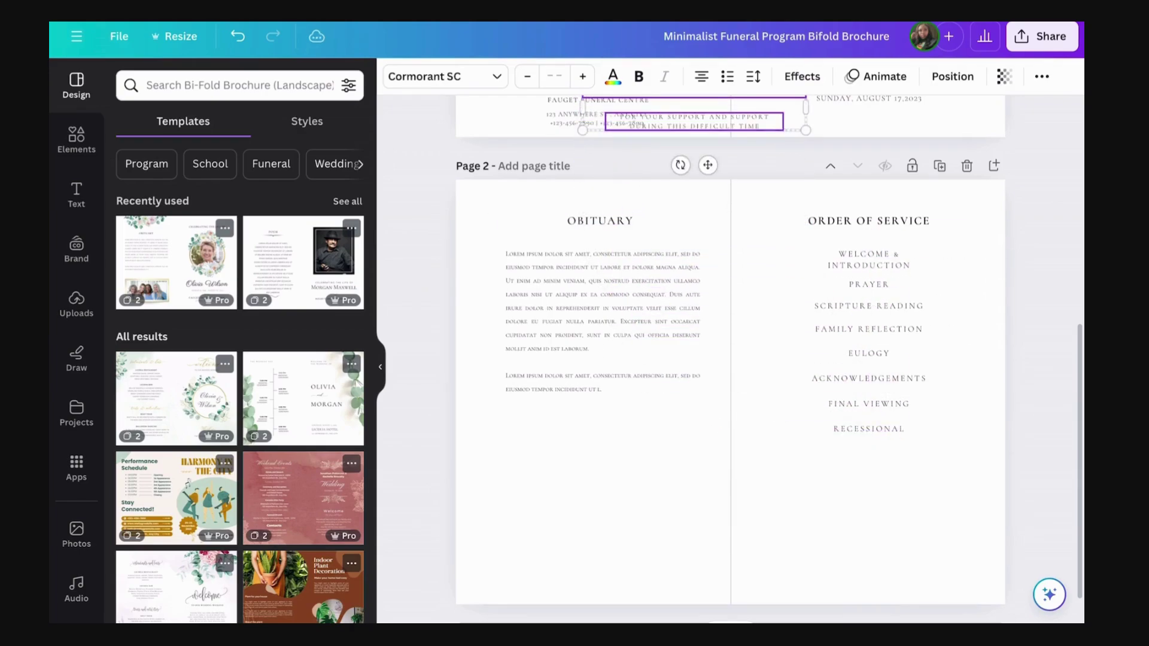
scroll(695, 121, "up", 2)
scroll(730, 359, "up", 2)
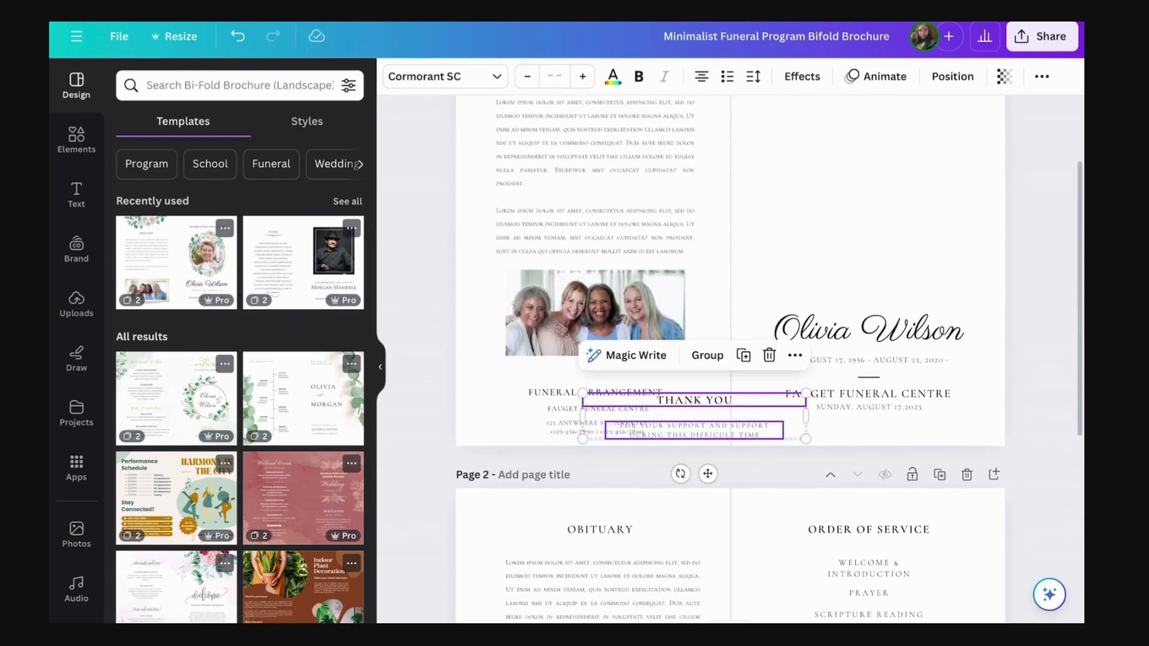
Delete the second paragraph of the acknowledgments text along with the blank lines it leaves.
double_click(595, 176)
left_click_drag(496, 98, 510, 200)
key("BackSpace")
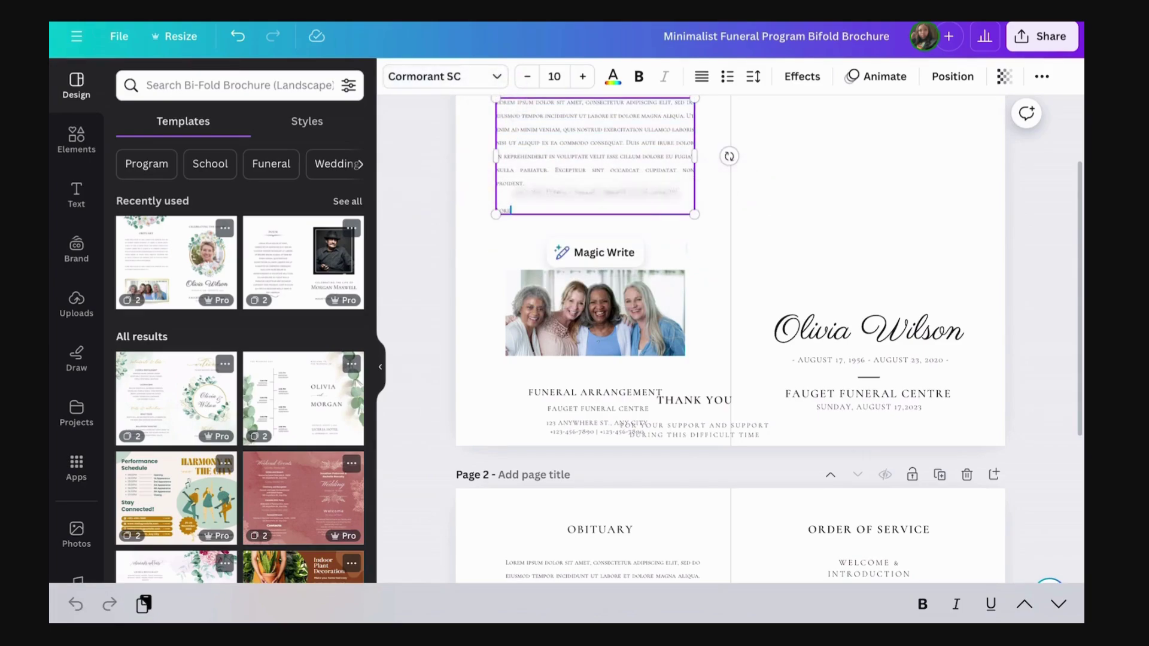
key("BackSpace")
key("BackSpace")
key("BackSpace")
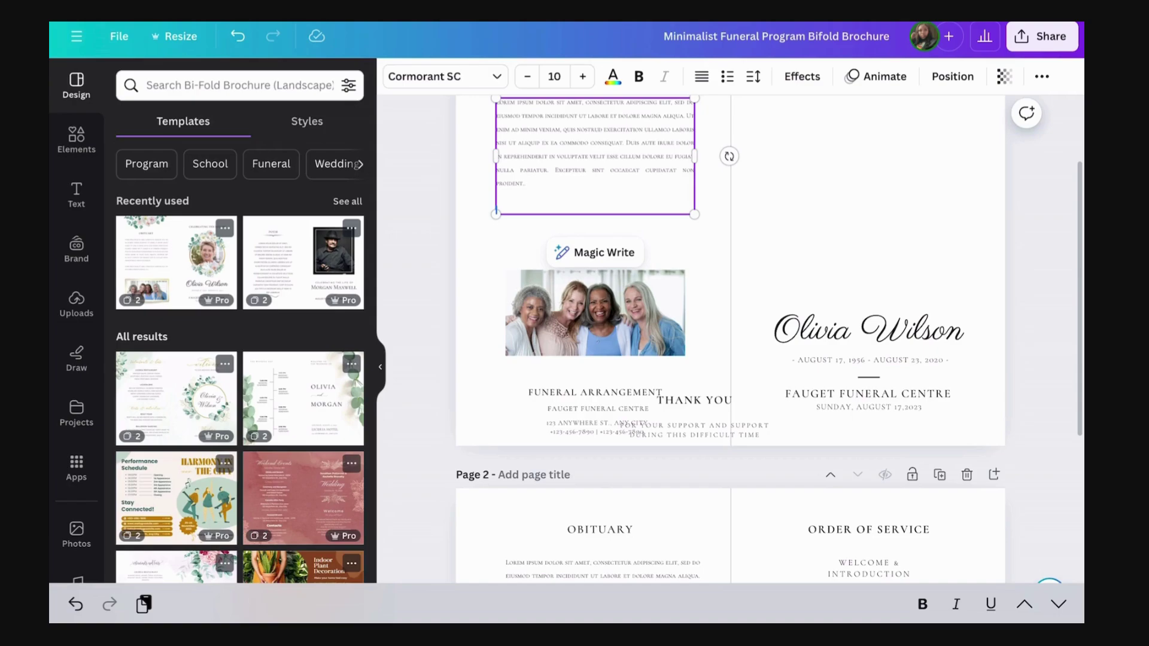
key("BackSpace")
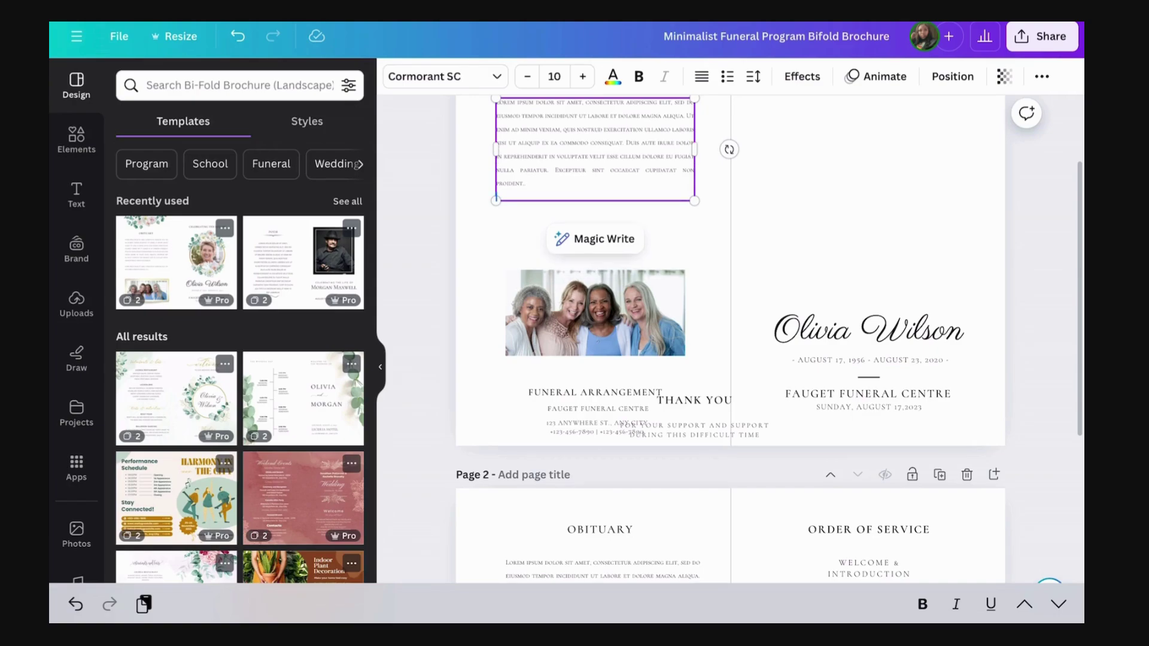
key("BackSpace")
Move the group photo up under the shortened acknowledgments text and place the Thank You heading and message between it and Funeral Arrangement.
left_click(595, 312)
left_click_drag(595, 313, 590, 251)
left_click(694, 400)
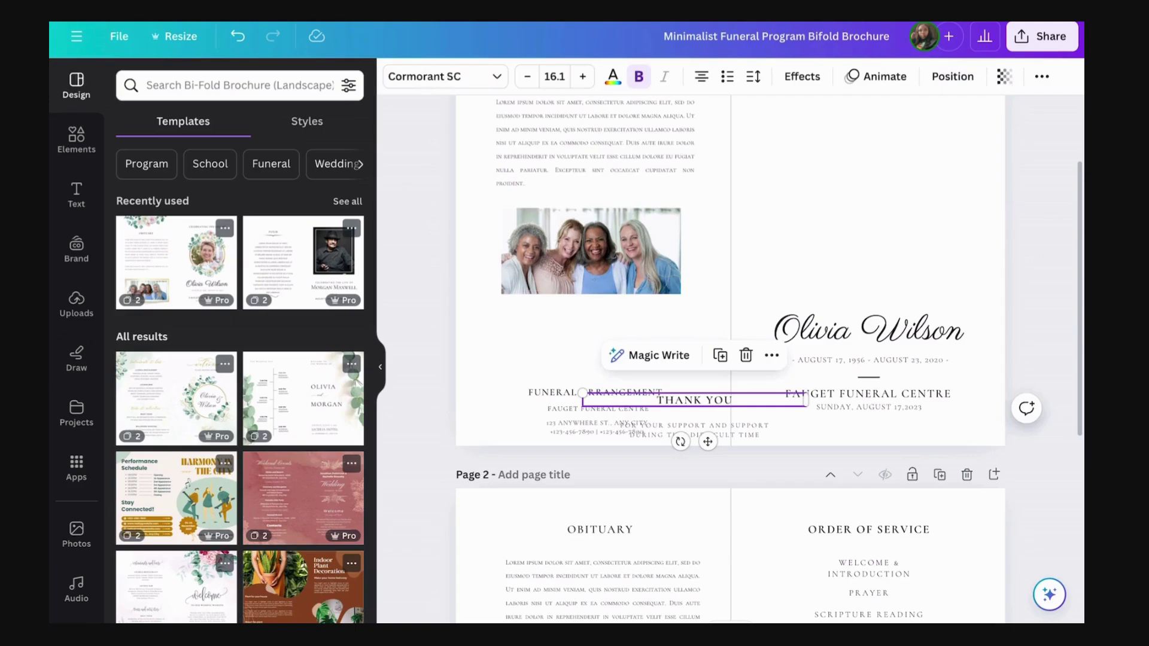
left_click(694, 430, "shift")
left_click_drag(694, 430, 591, 342)
key("Escape")
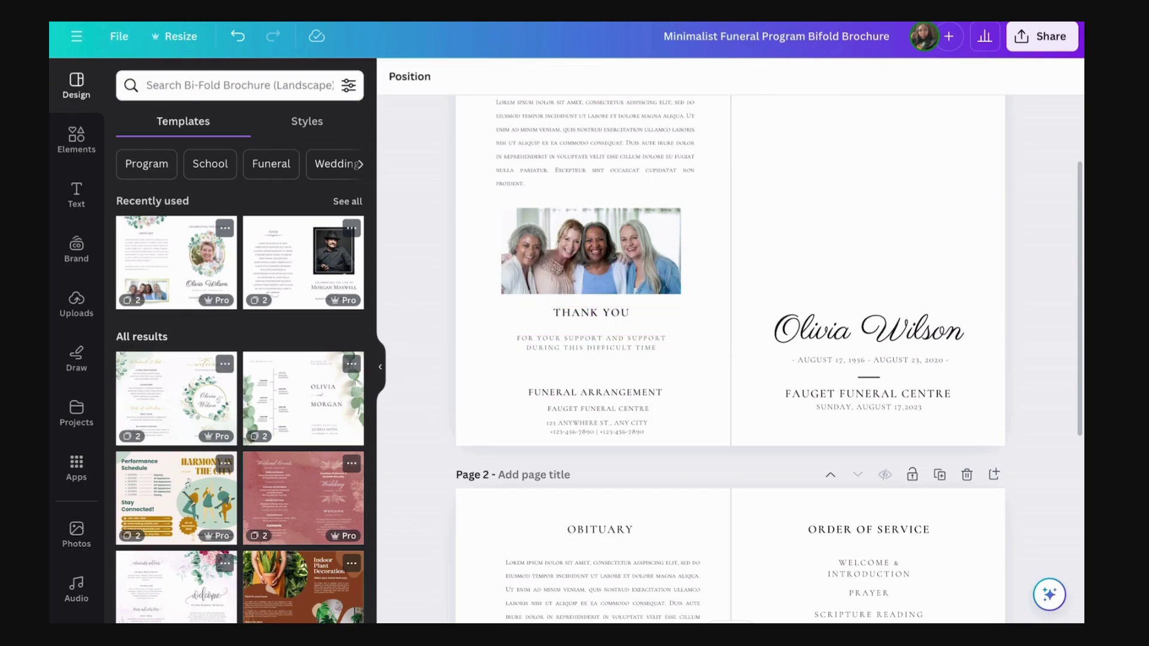
Raise the "Celebrating the Life of" heading slightly closer to the upper edge of page 1's right half.
scroll(730, 359, "up", 2)
scroll(730, 359, "down", 2)
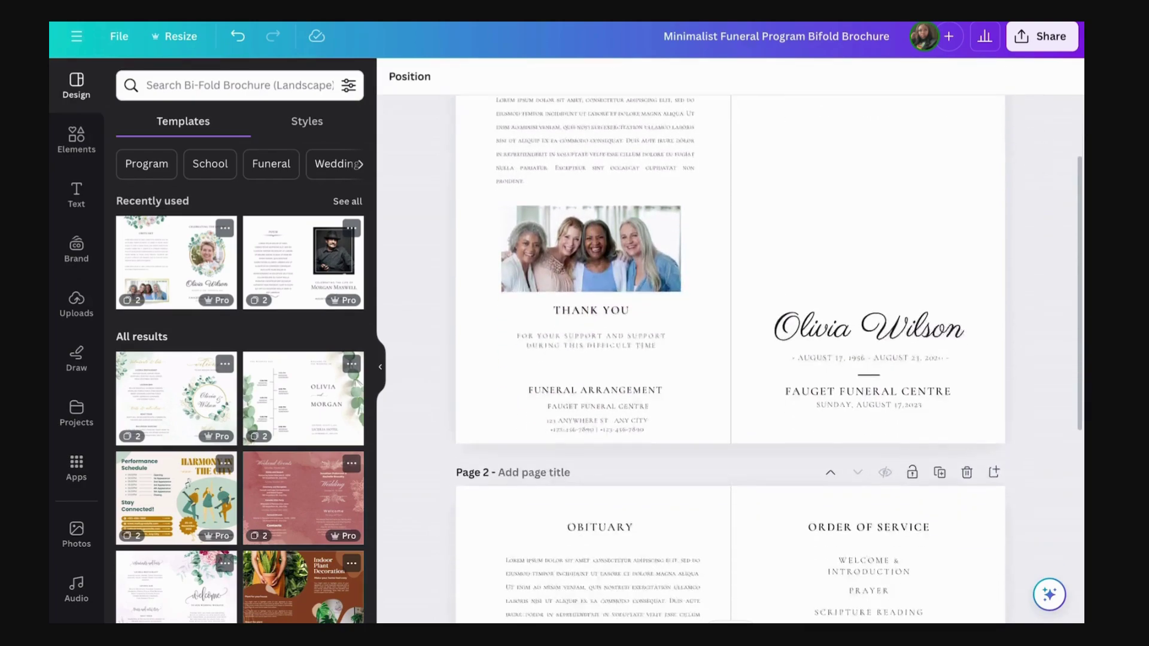
scroll(729, 359, "down", 4)
scroll(730, 358, "up", 2)
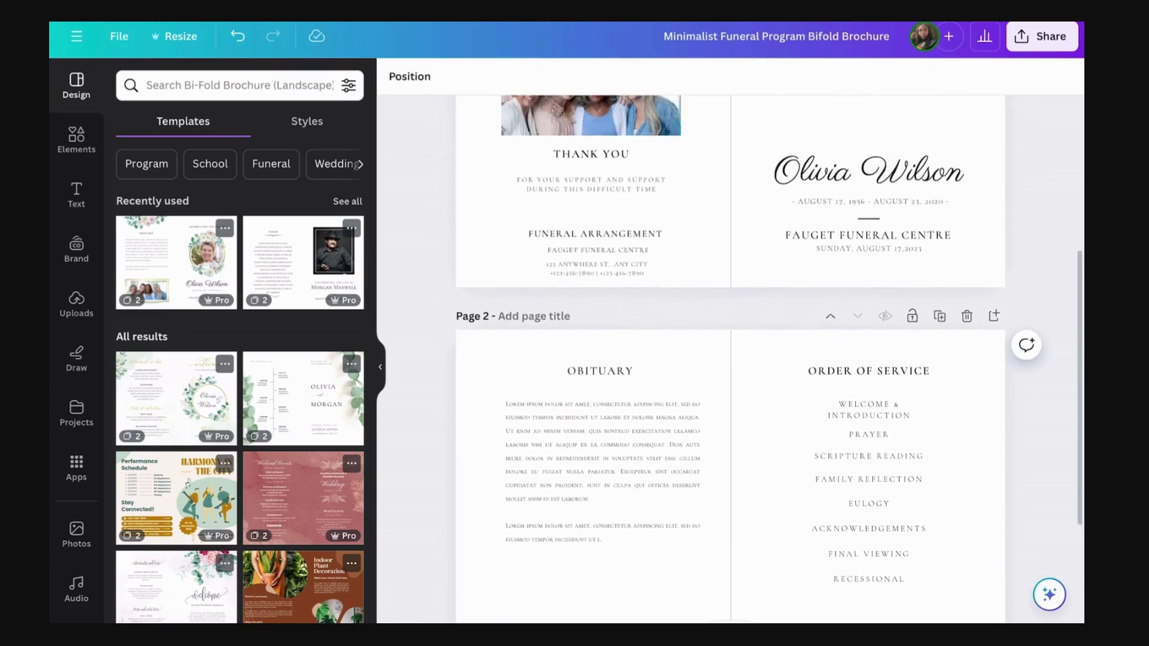
scroll(730, 359, "up", 4)
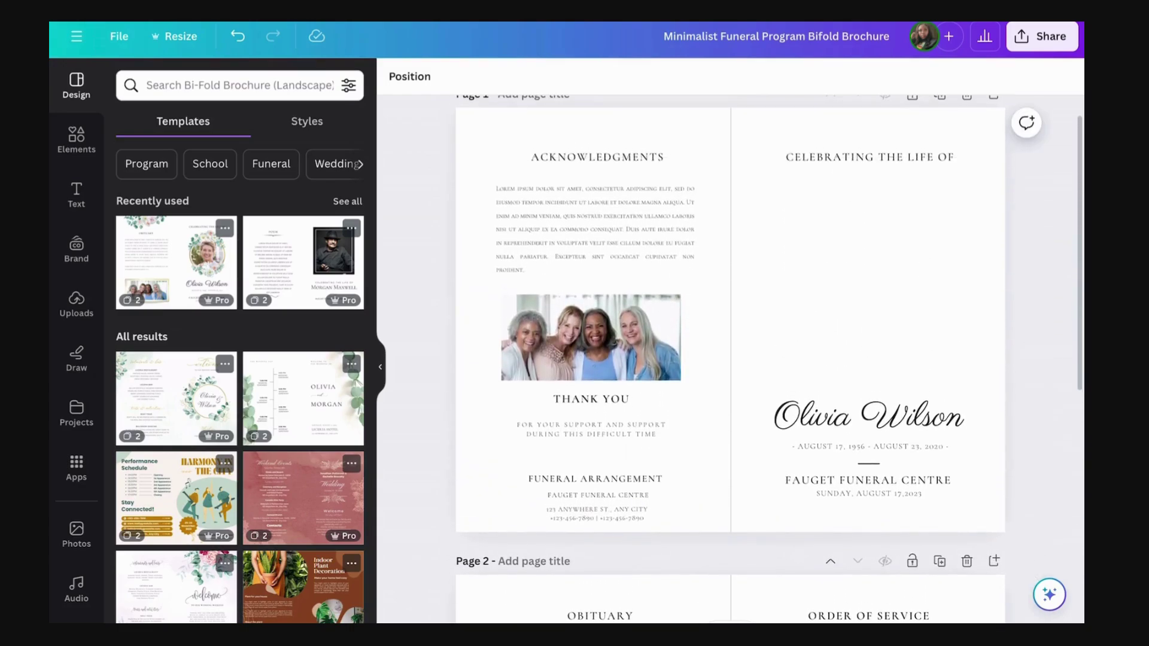
left_click(869, 157)
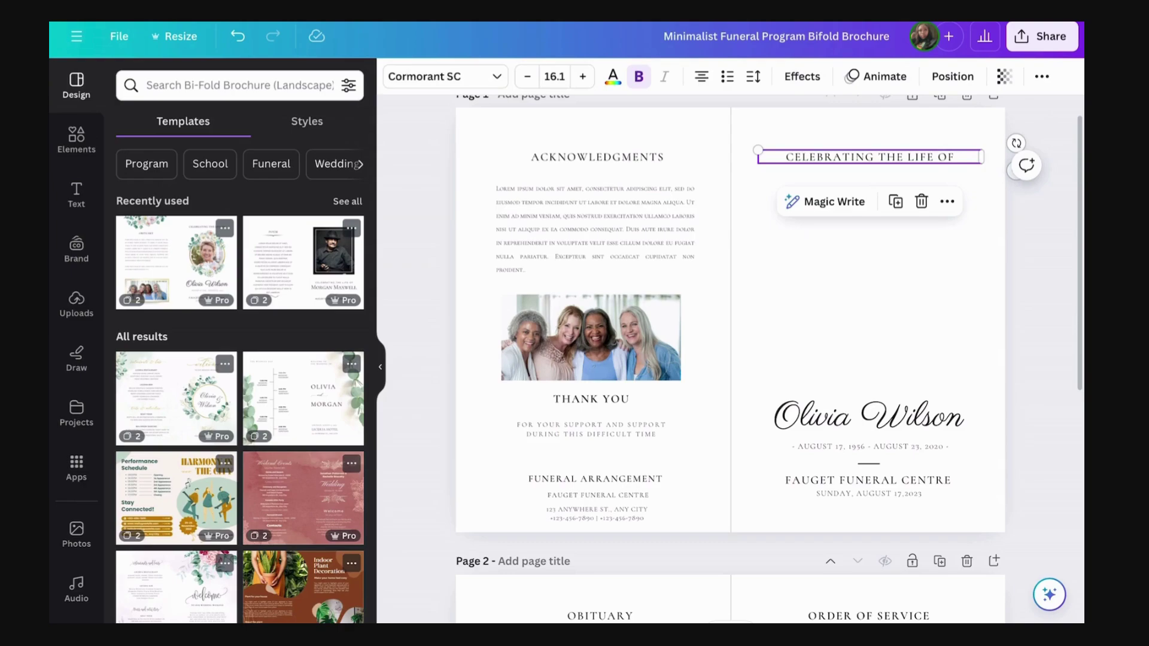
left_click_drag(869, 157, 869, 143)
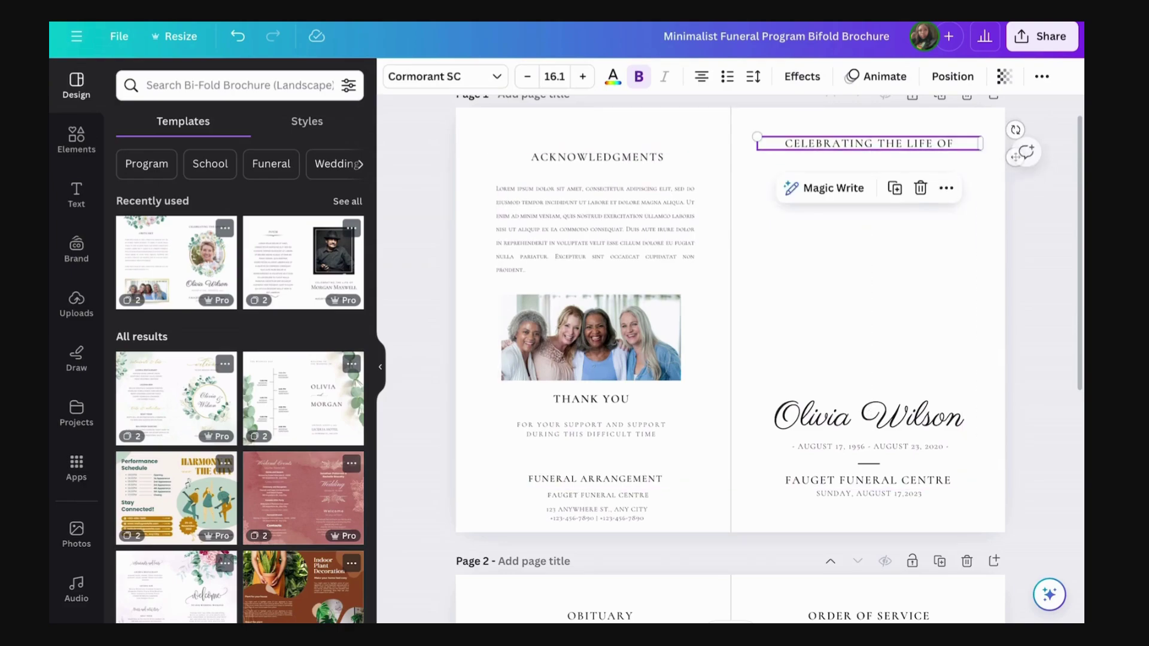
Select the deceased's name and life dates together and move them directly beneath the "Celebrating the Life of" heading.
left_click(868, 416)
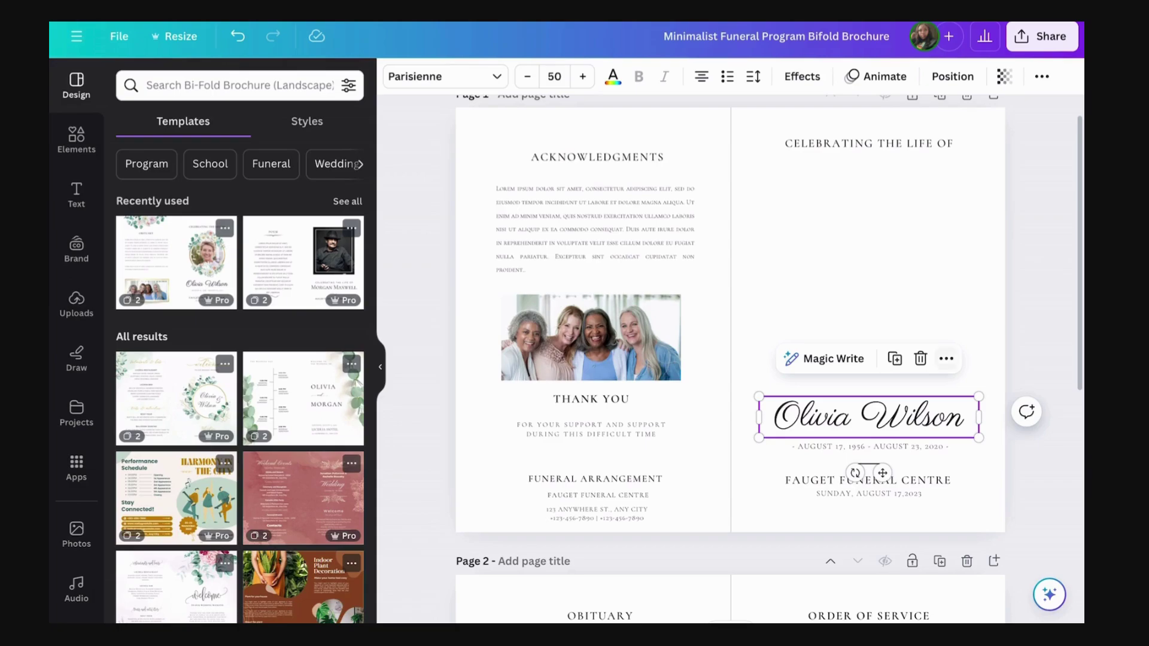
left_click(946, 358)
left_click(965, 212)
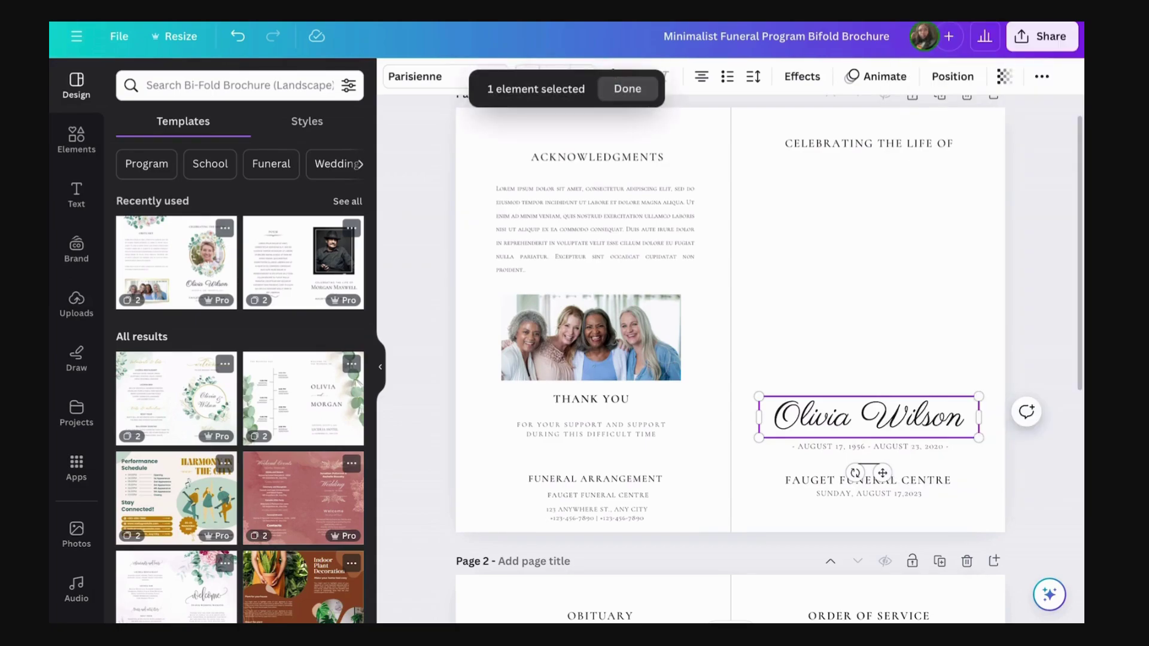
left_click(868, 257)
left_click(868, 416)
left_click(869, 446)
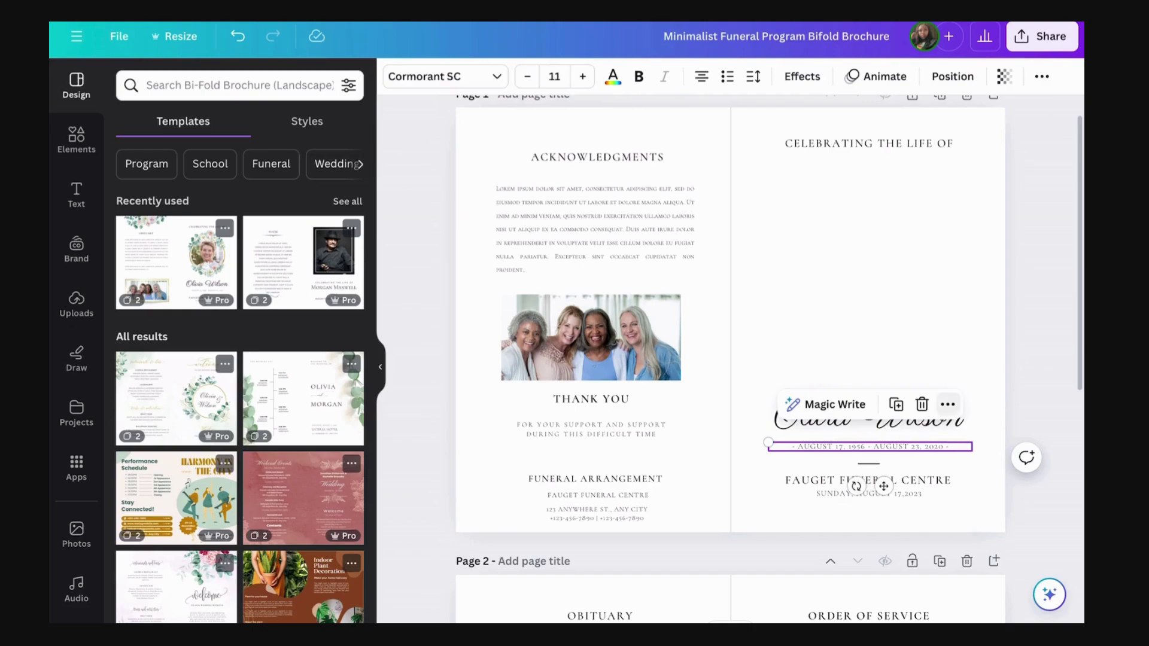
left_click(947, 405)
left_click(966, 211)
left_click(868, 416)
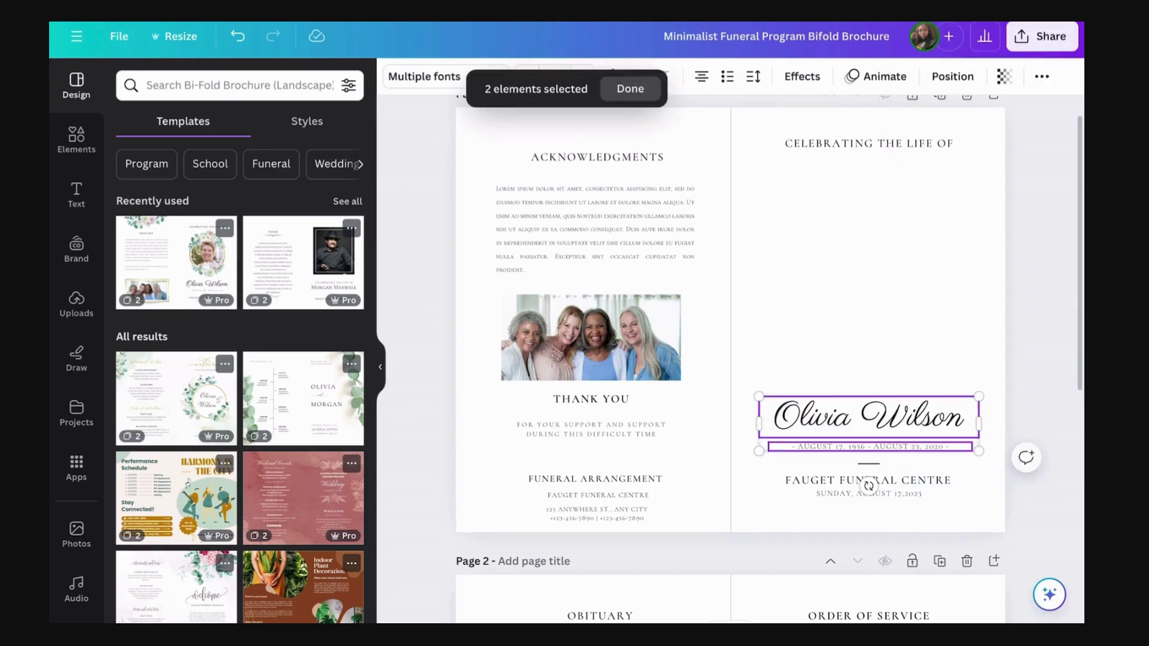
left_click_drag(868, 416, 864, 183)
left_click(629, 88)
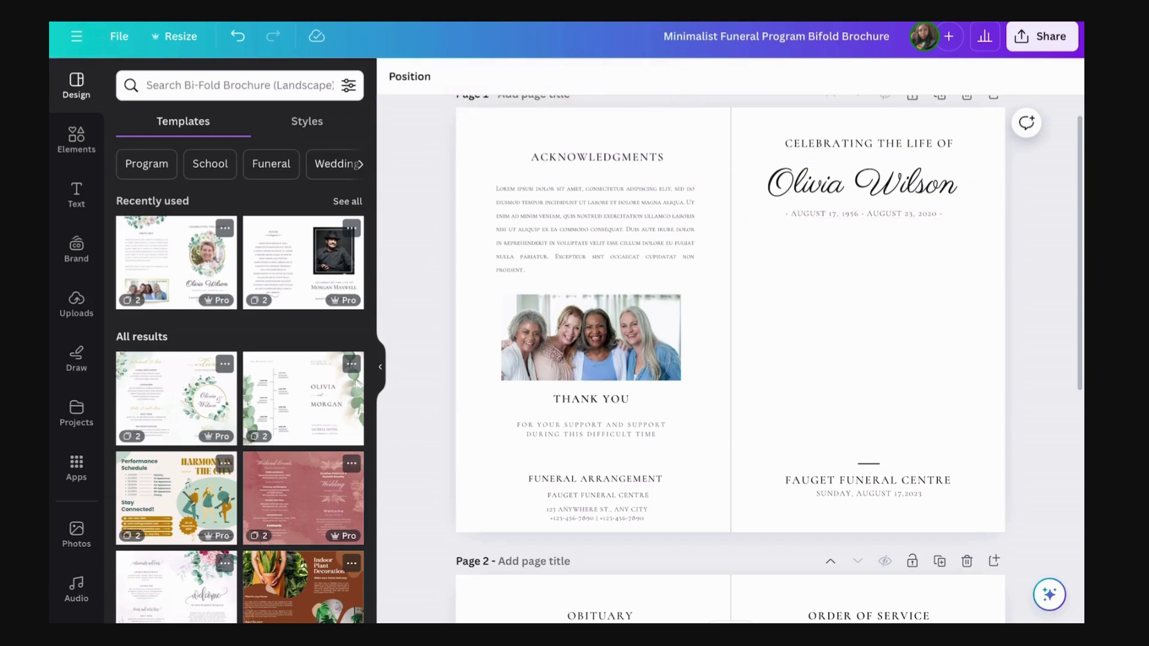
Enlarge the deceased's name to a font size of about 60.6, recenter it under the heading, and make the life dates bold.
left_click(862, 184)
scroll(730, 359, "up", 1)
left_click_drag(972, 215, 1018, 221)
left_click_drag(881, 256, 861, 253)
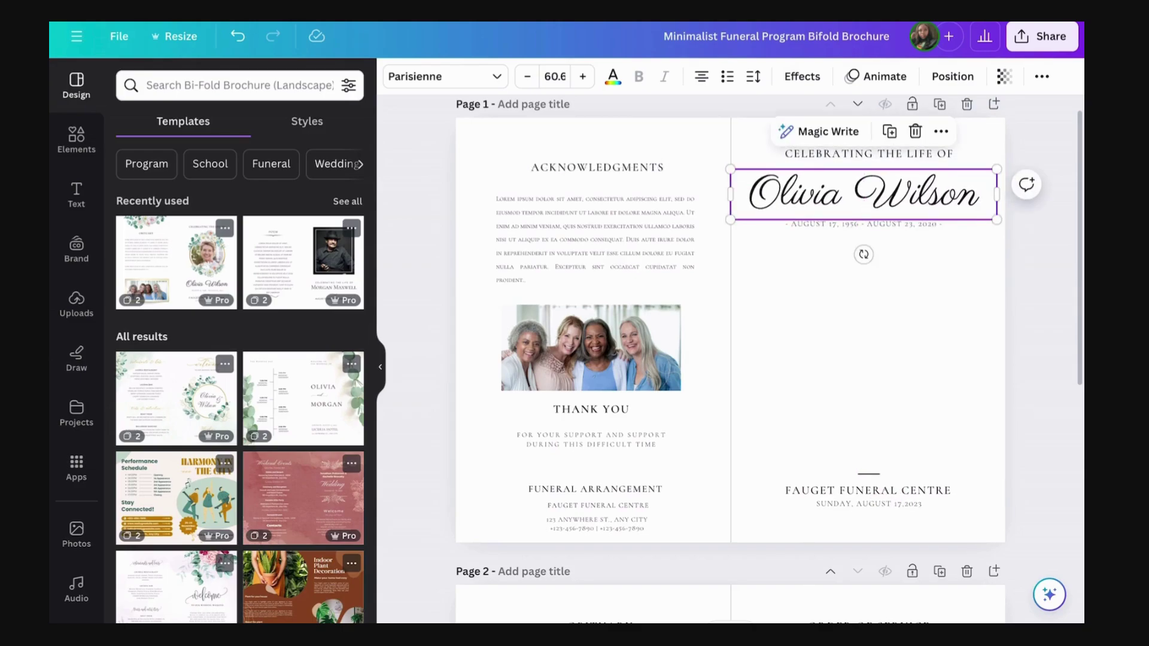
left_click(862, 224)
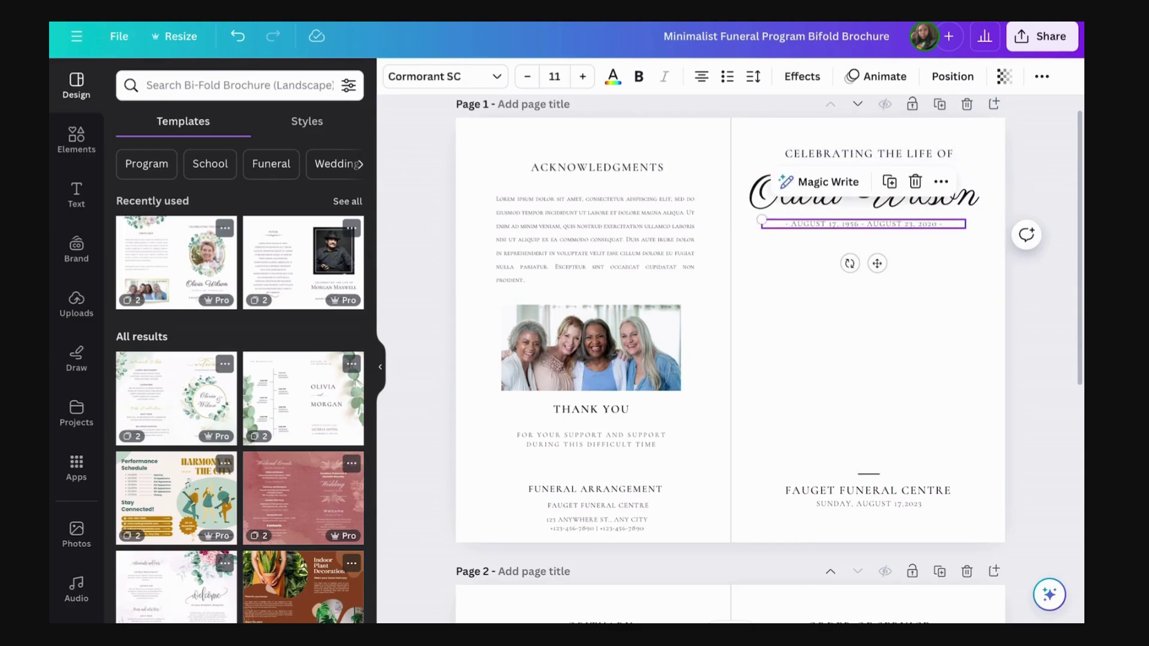
key("ctrl+b")
Delete the short line above Fauget Funeral Centre and add the Mt. Olive church name and "CITY, STATE ZIP CODE" as lines under the date.
left_click(868, 474)
left_click(868, 504)
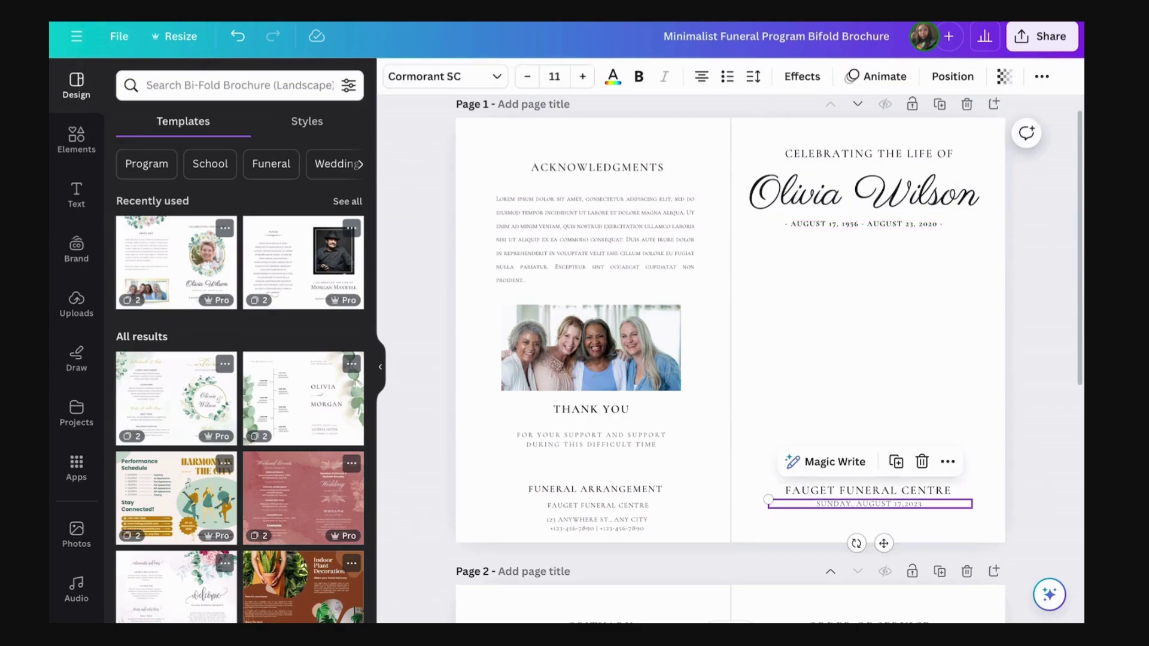
left_click(868, 503)
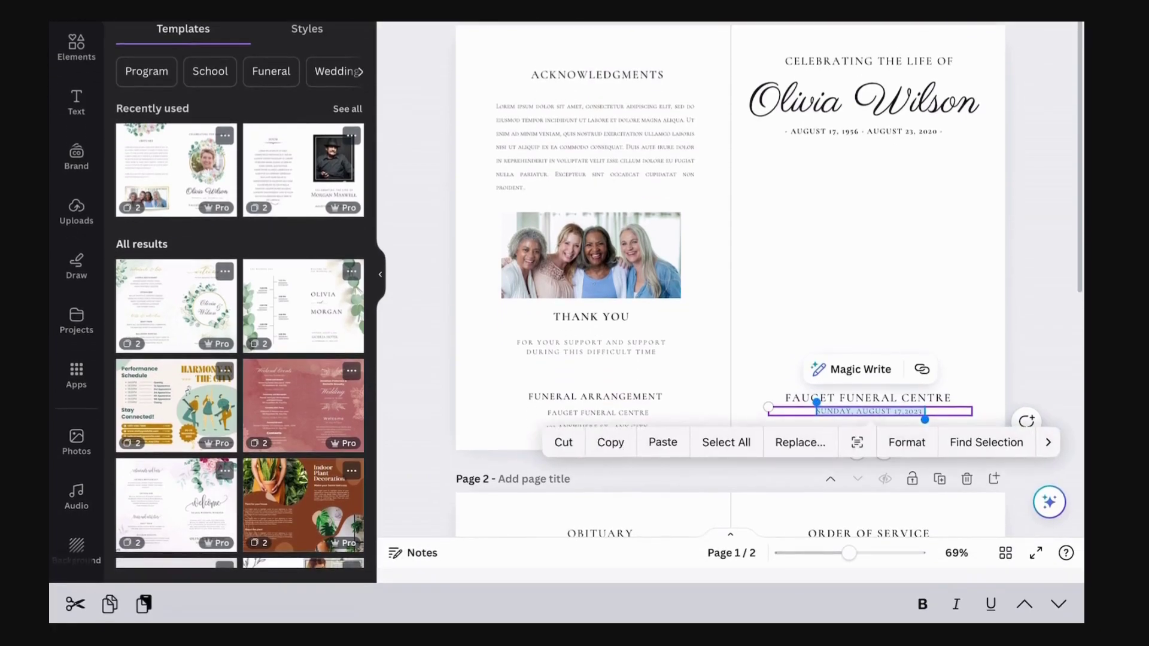
left_click(925, 411)
key("Return")
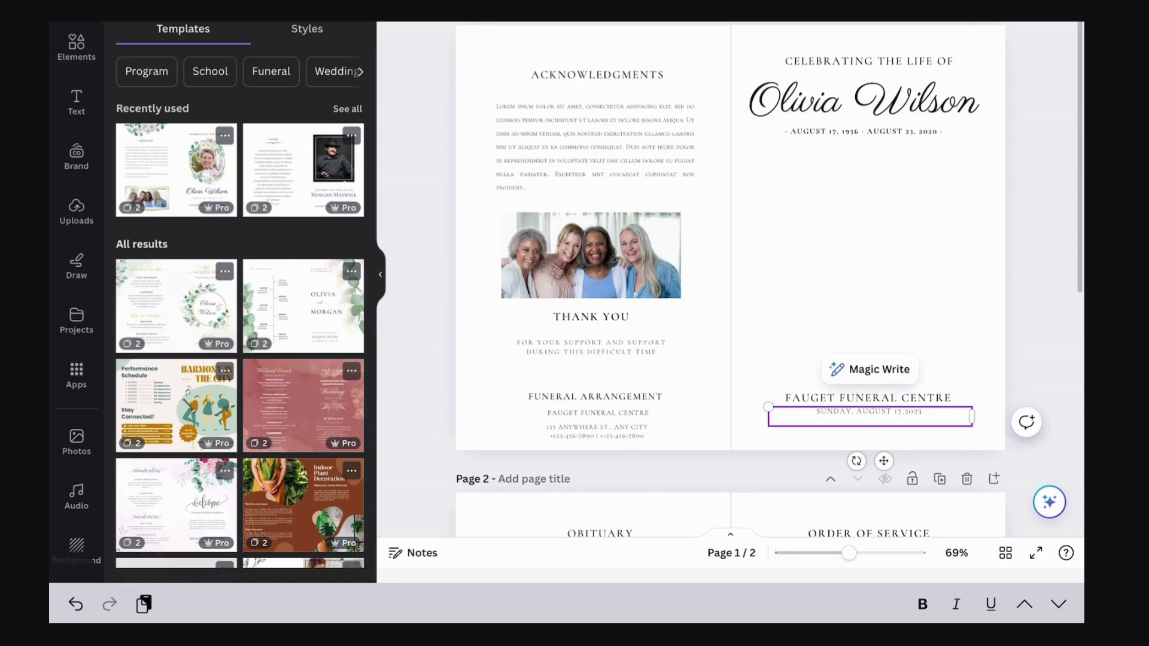
type("MT. OLIVE BAPTSIT CHURCH")
key("Return")
type("C")
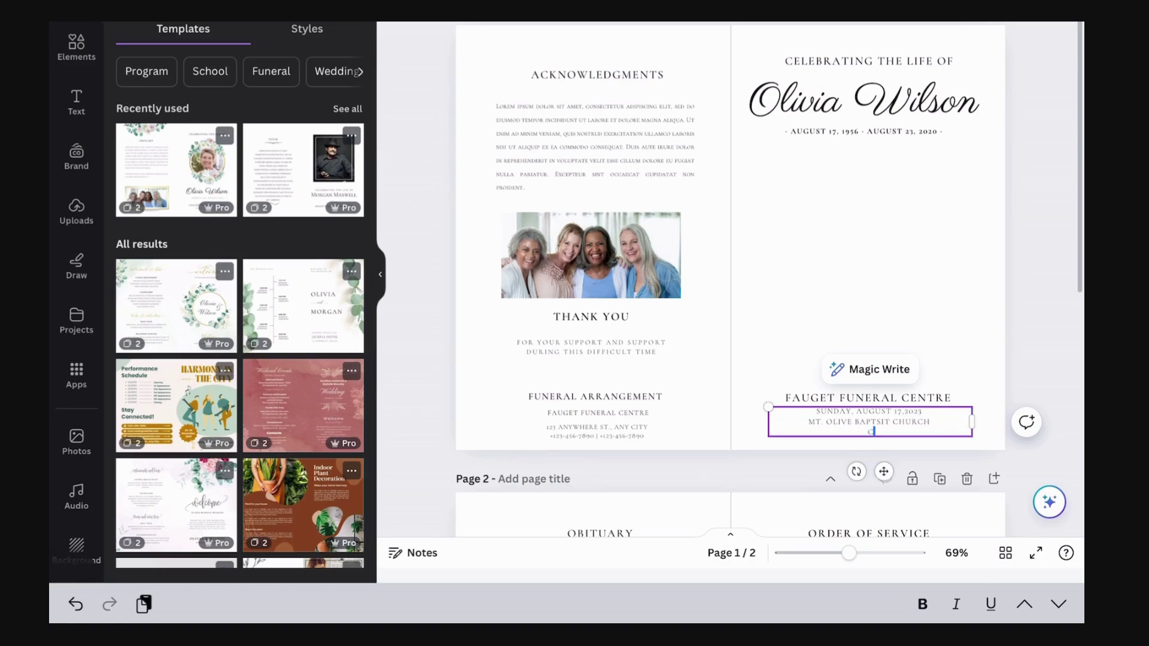
type("ITY, STATE ZIP CODE")
Correct the misspelled church name to read "MT. OLIVE BAPTIST CHURCH" and finish editing the text.
key("Up")
key("Left")
key("Left")
key("Left")
key("Left")
key("Left")
key("Left")
key("Left")
key("Left")
type("I")
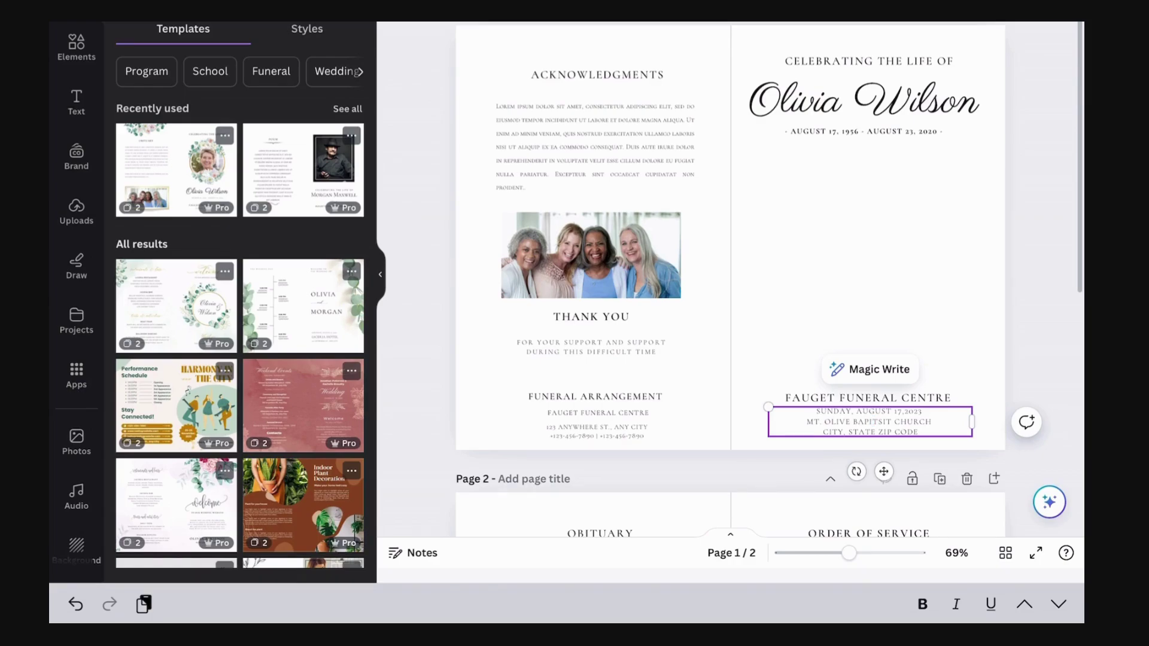
key("BackSpace")
key("BackSpace")
type("S")
key("Escape")
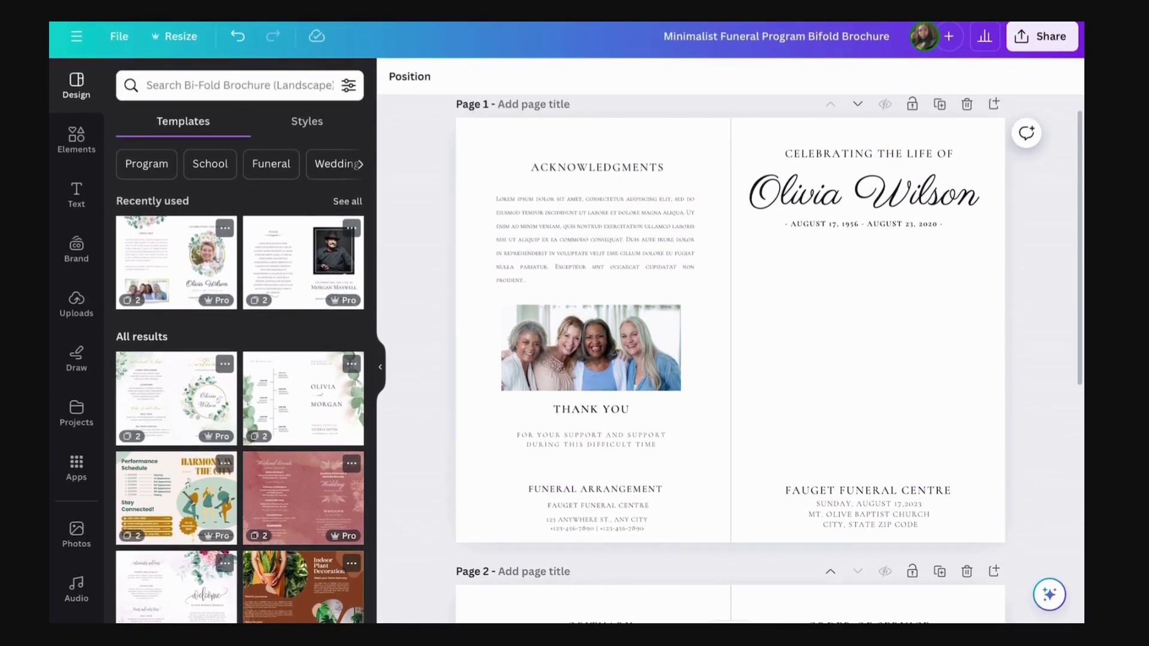
Insert a square photo frame on page 2, widen and shrink it into a landscape rectangle, and place it below the obituary text.
scroll(730, 359, "down", 7)
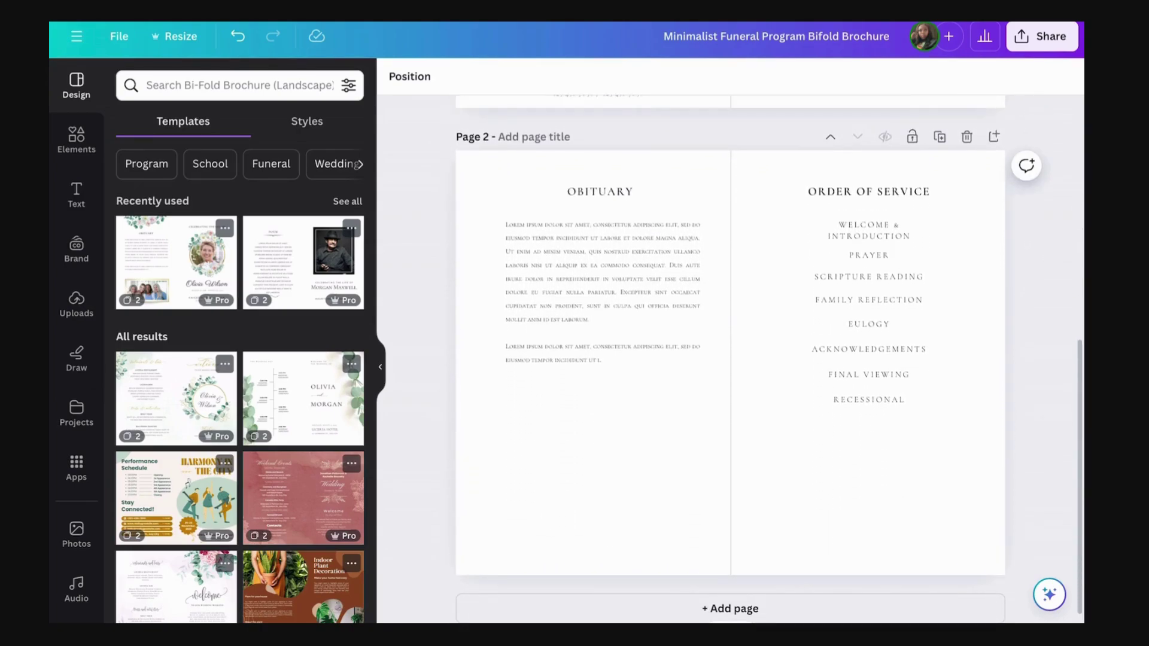
left_click(76, 139)
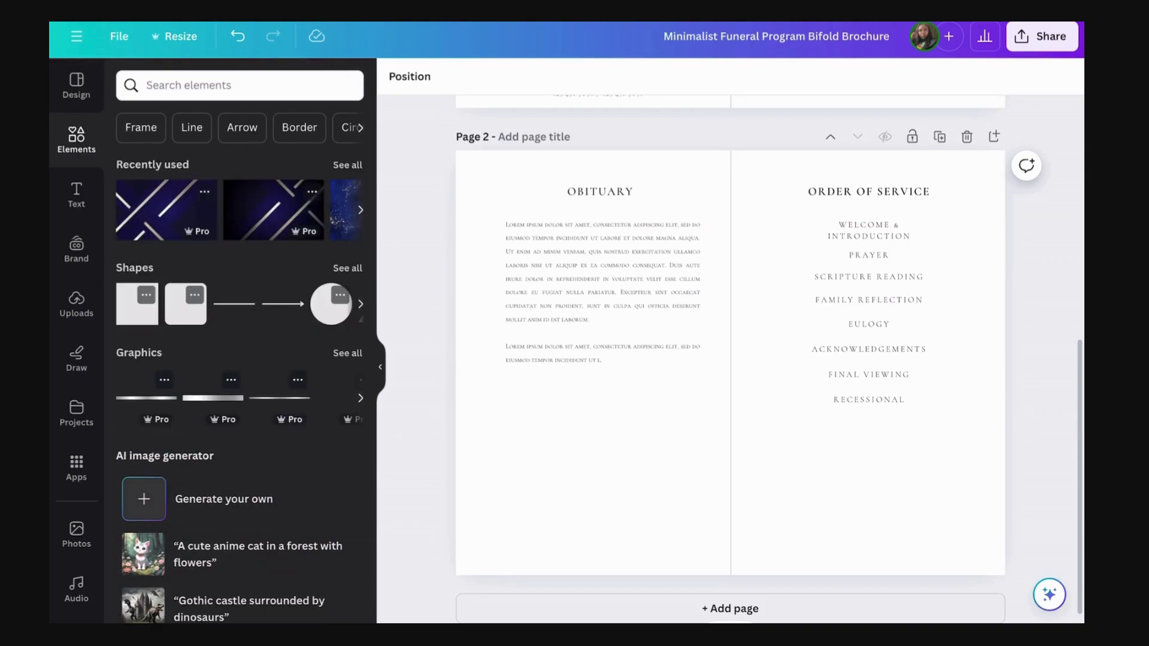
scroll(239, 359, "down", 15)
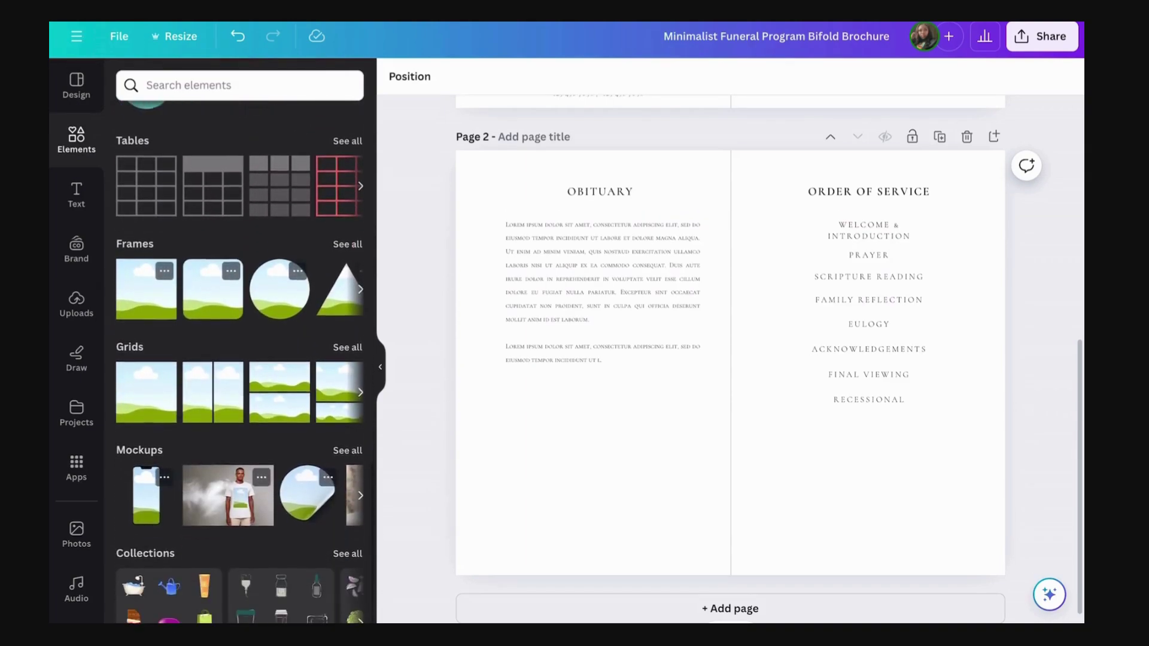
left_click(146, 288)
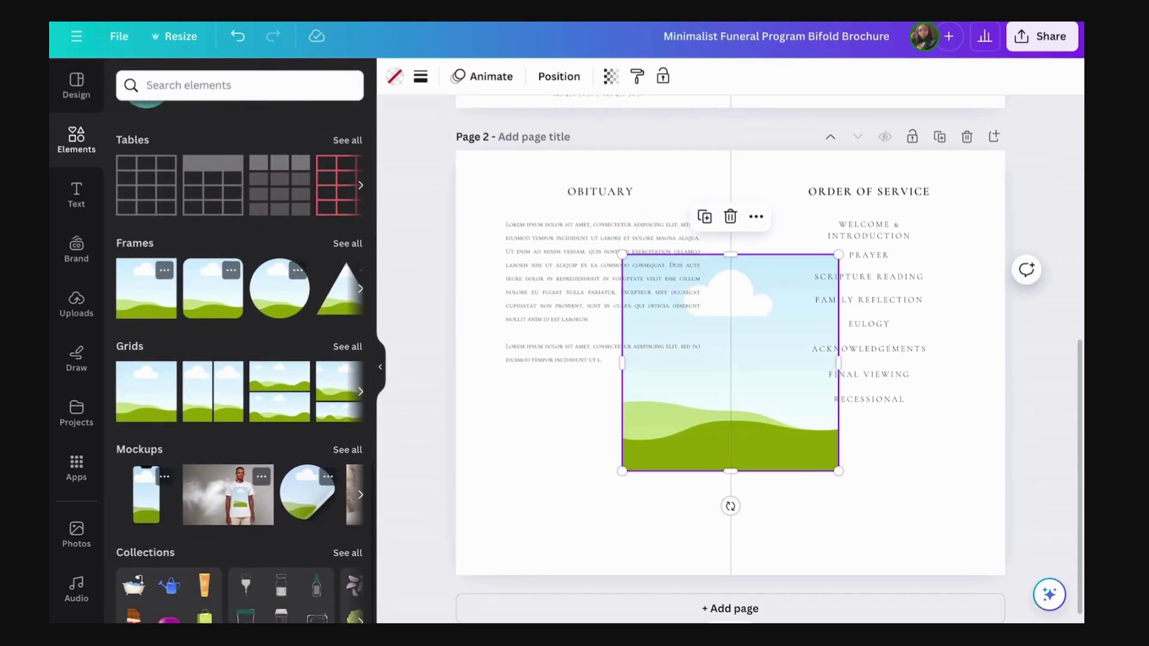
left_click_drag(838, 363, 928, 366)
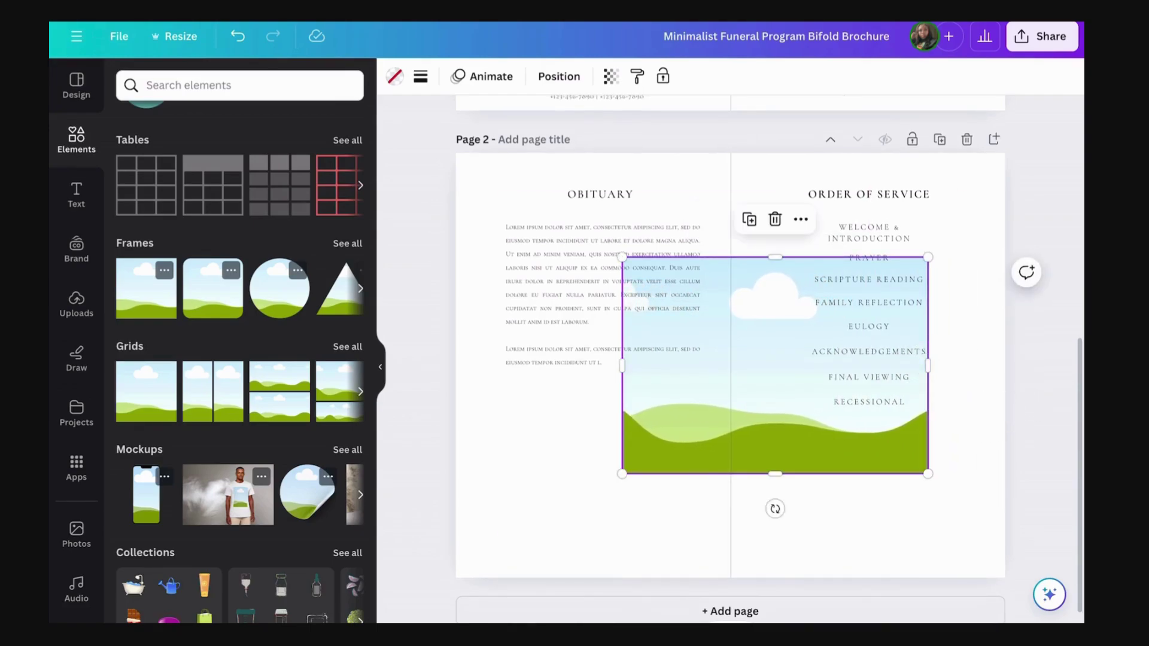
left_click_drag(928, 474, 845, 410)
left_click_drag(778, 359, 640, 500)
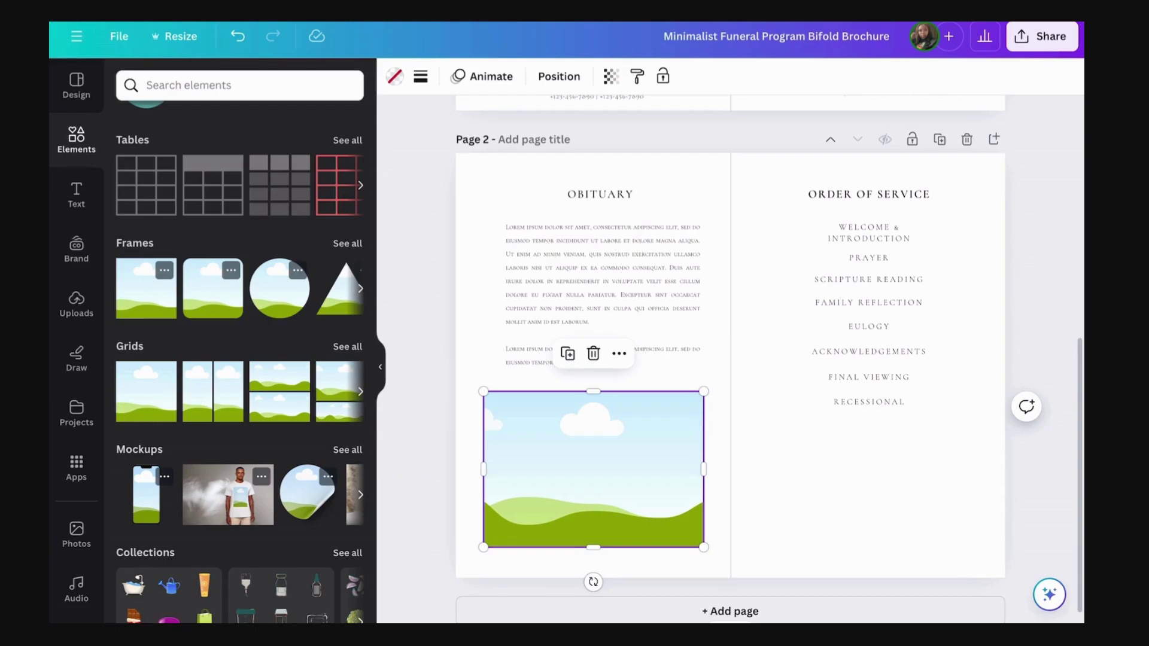
Duplicate the landscape frame and shrink the copy into a small frame in the lower inner corner of the Order of Service half.
key("ctrl+d")
left_click_drag(603, 477, 853, 494)
left_click_drag(962, 416, 838, 503)
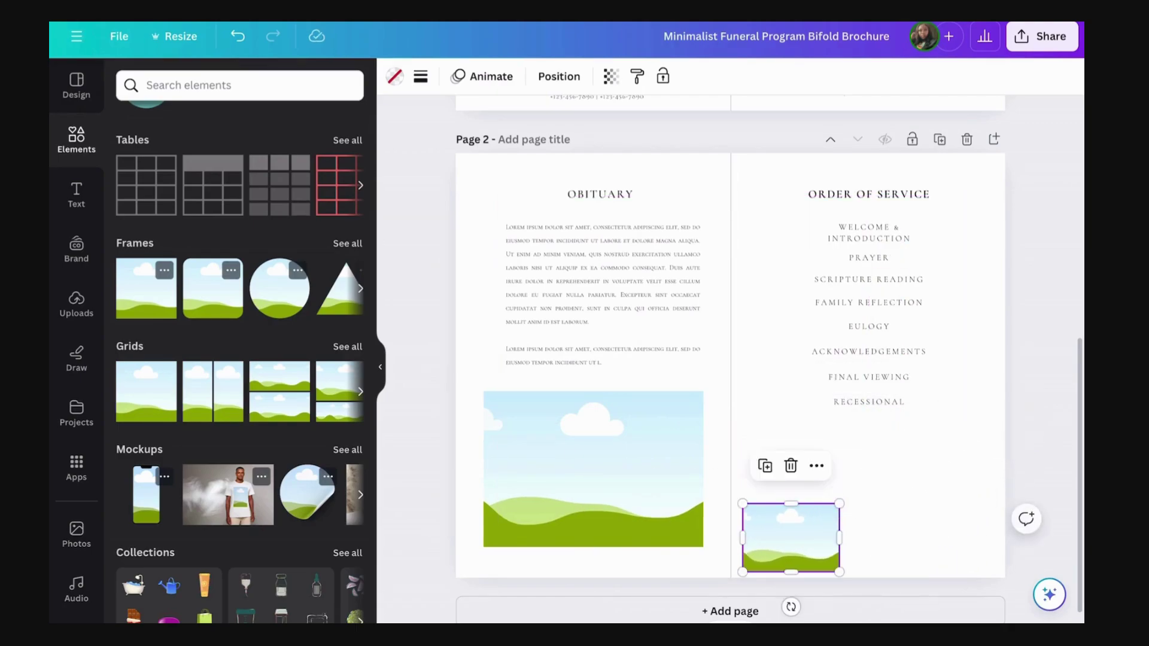
Duplicate the small frame and arrange the copies into two rows of three evenly spaced frames below the Order of Service list.
key("ctrl+d")
left_click_drag(798, 543, 791, 462)
key("ctrl+d")
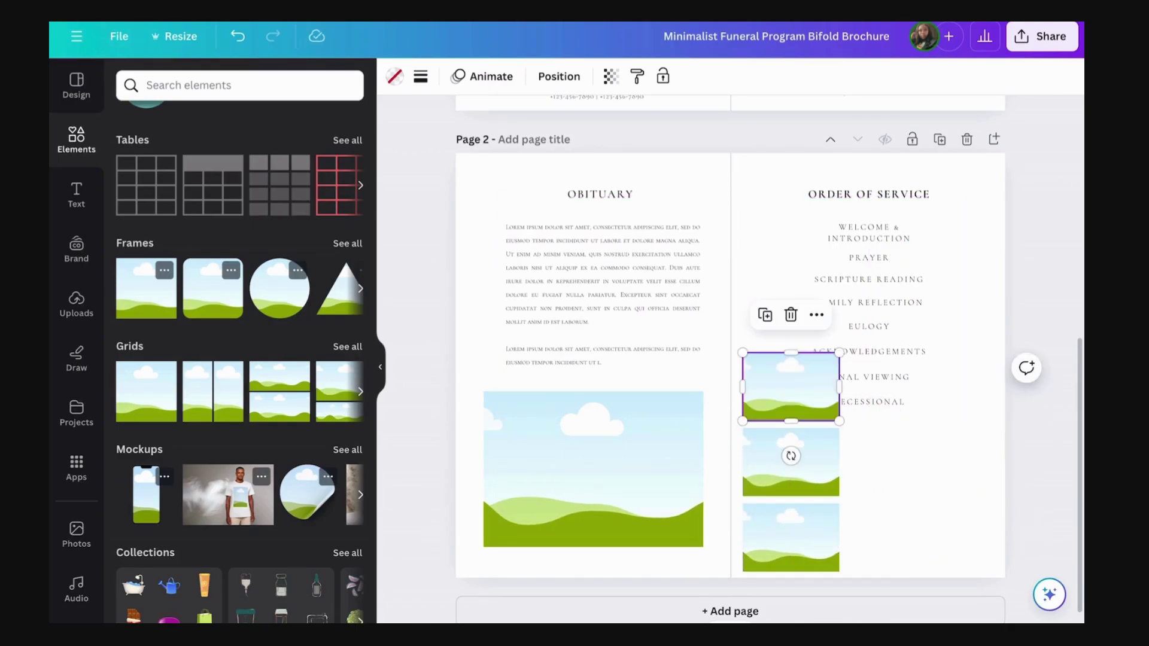
left_click_drag(791, 387, 897, 462)
key("ctrl+d")
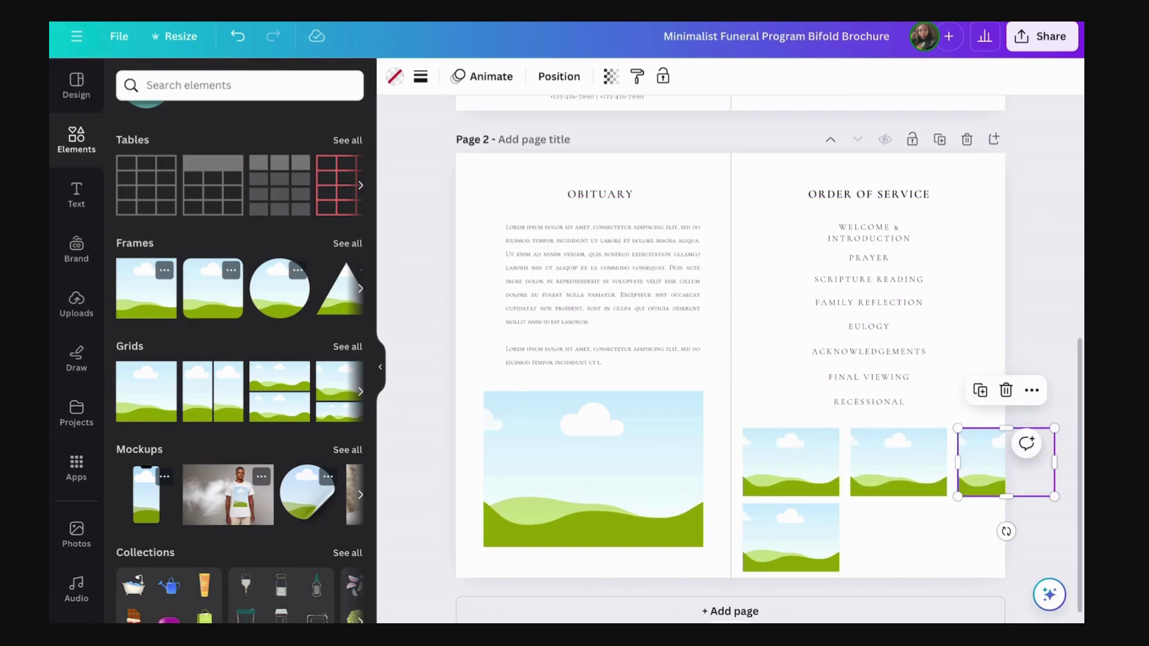
key("ctrl+d")
left_click_drag(910, 542, 1004, 534)
key("ctrl+d")
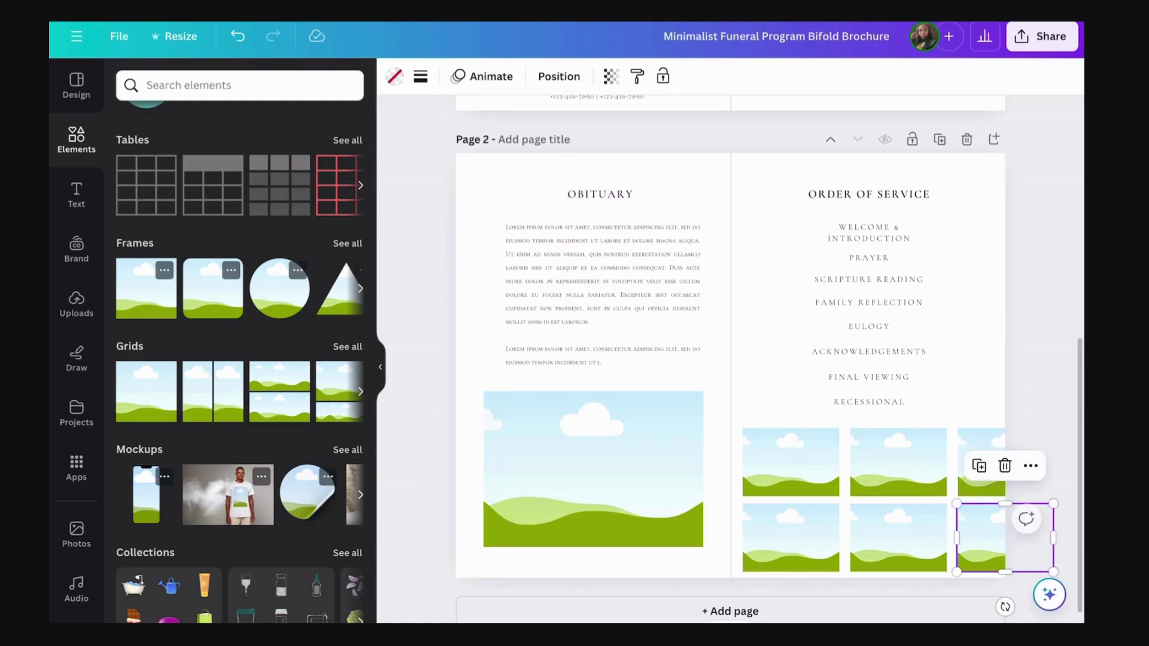
Scale the six small frames down together to fit the page width and extend their upper edge to just below "Recessional".
left_click(898, 537, "shift")
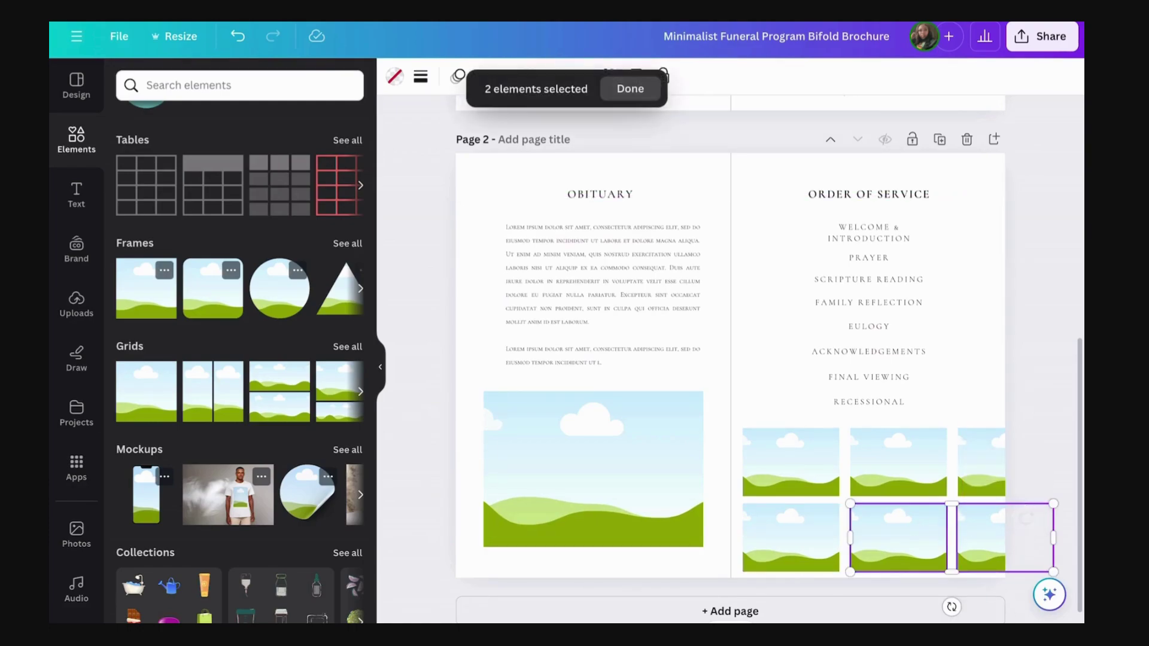
left_click(790, 537, "shift")
left_click(790, 462, "shift")
left_click(897, 462, "shift")
left_click_drag(1052, 427, 993, 456)
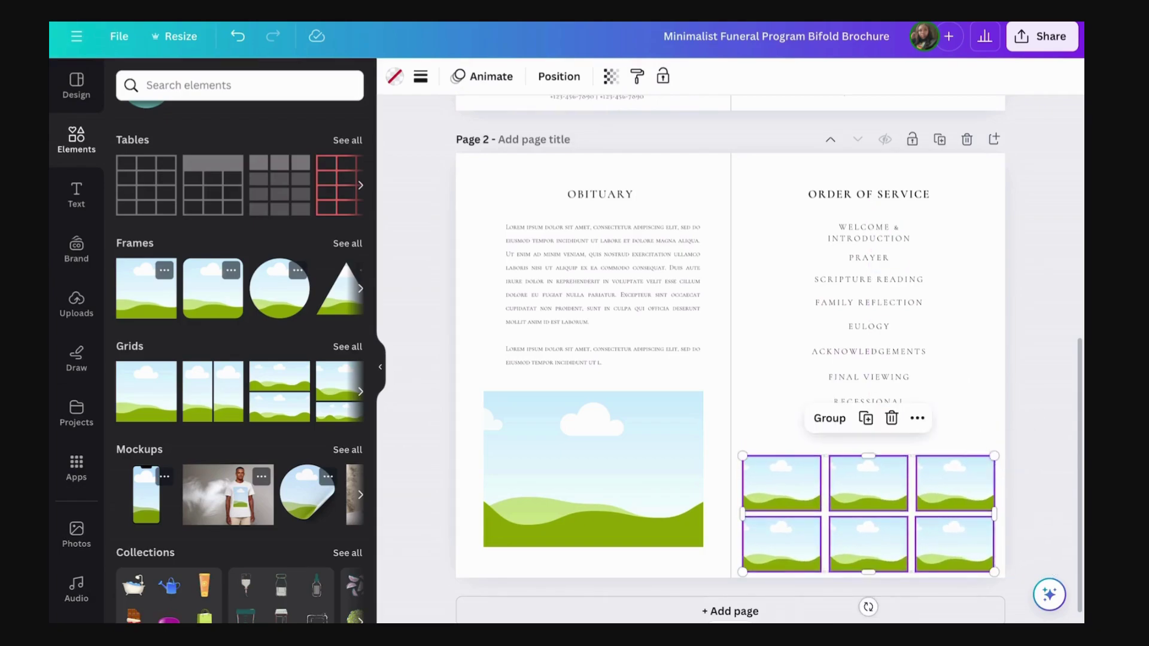
left_click_drag(868, 456, 868, 427)
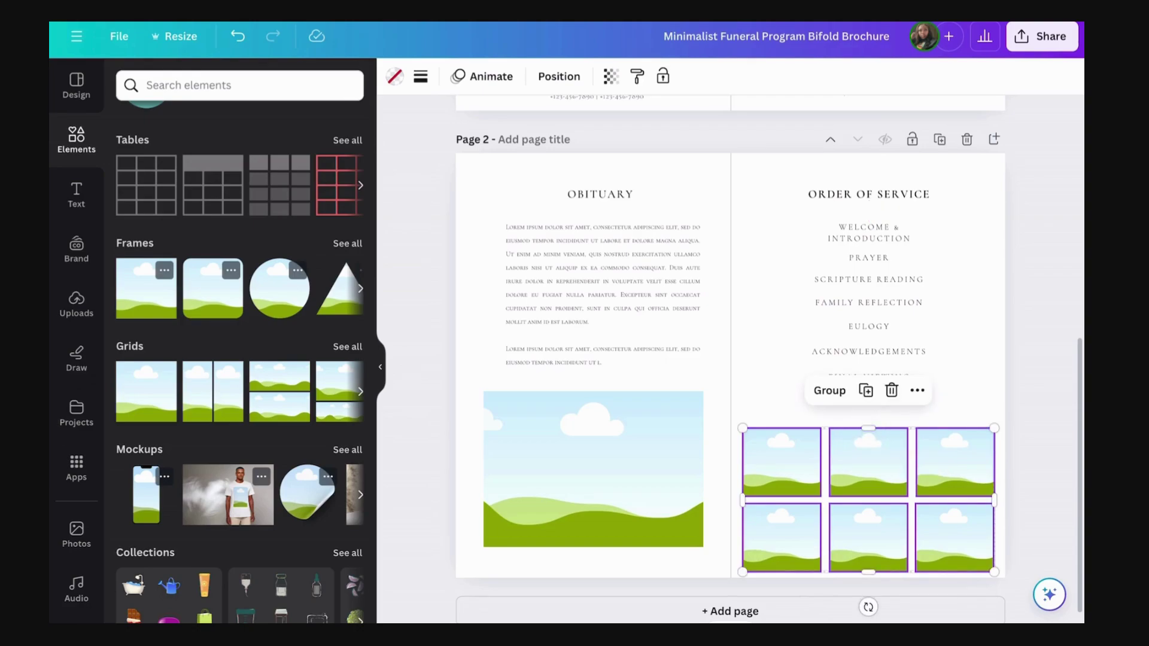
key("Escape")
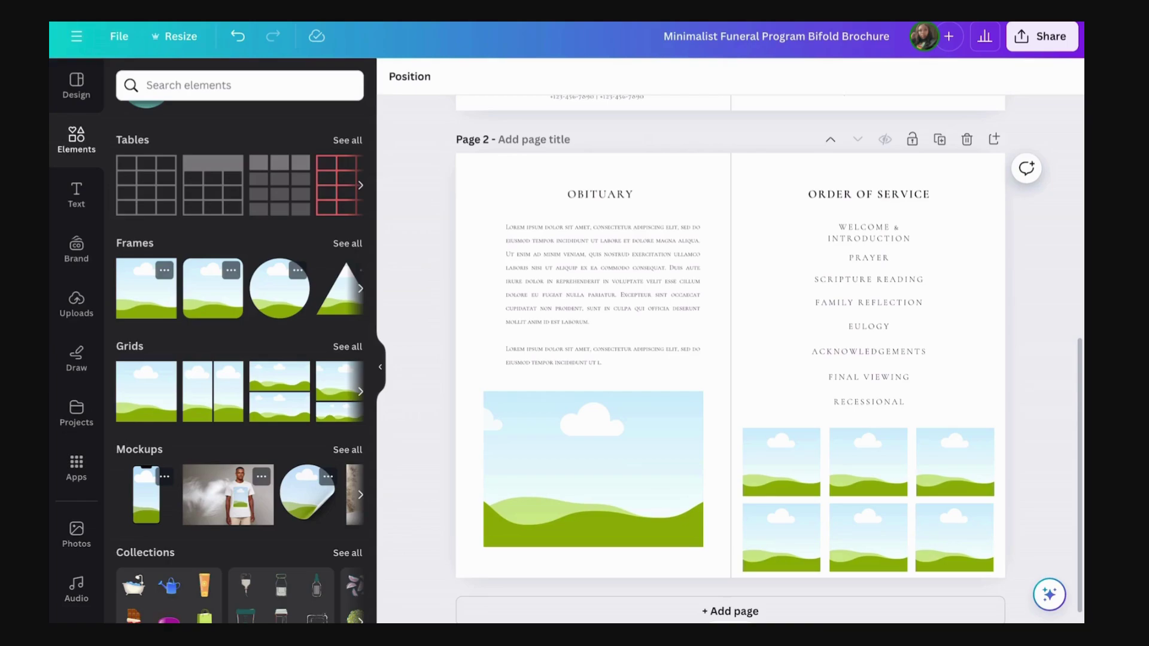
Select all six small frames together and move them slightly up, away from the lower edge of page 2.
left_click(780, 461)
left_click(807, 390)
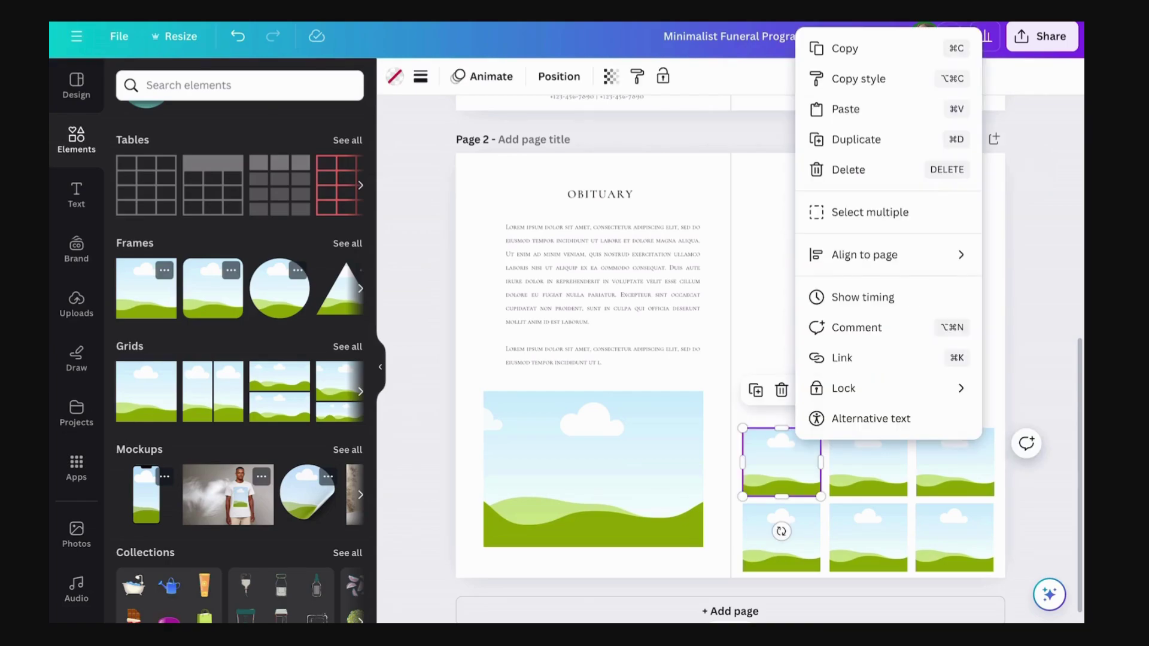
left_click(869, 212)
left_click(781, 537)
left_click(868, 461)
left_click(868, 537)
left_click(955, 462)
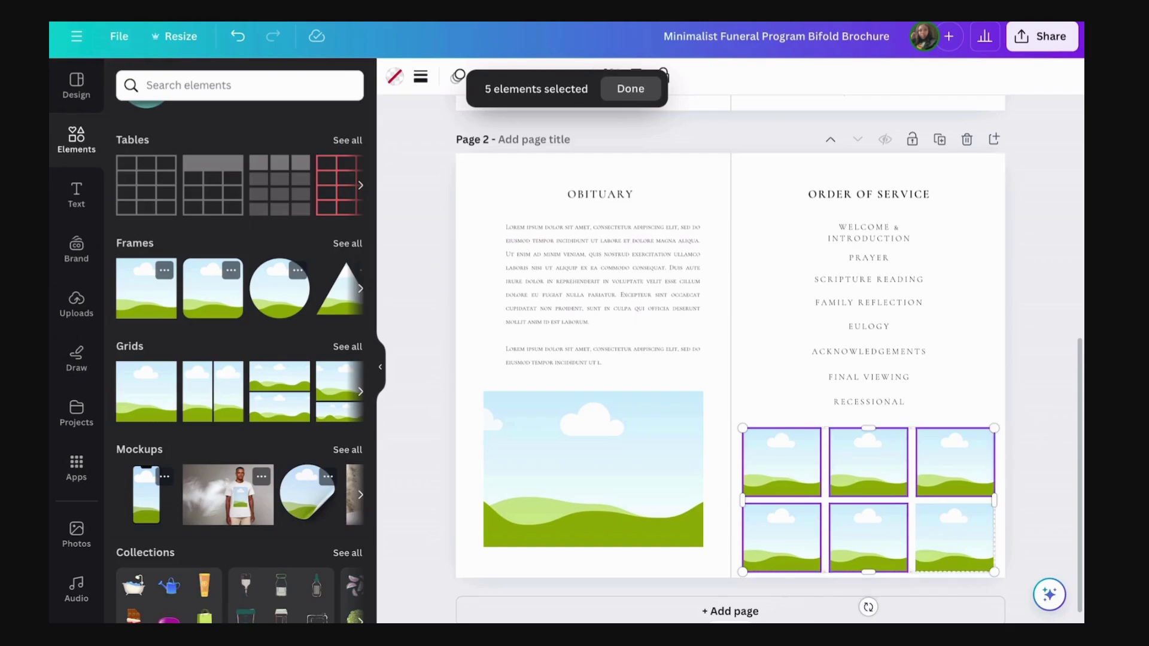
left_click(954, 537)
left_click_drag(954, 538, 954, 529)
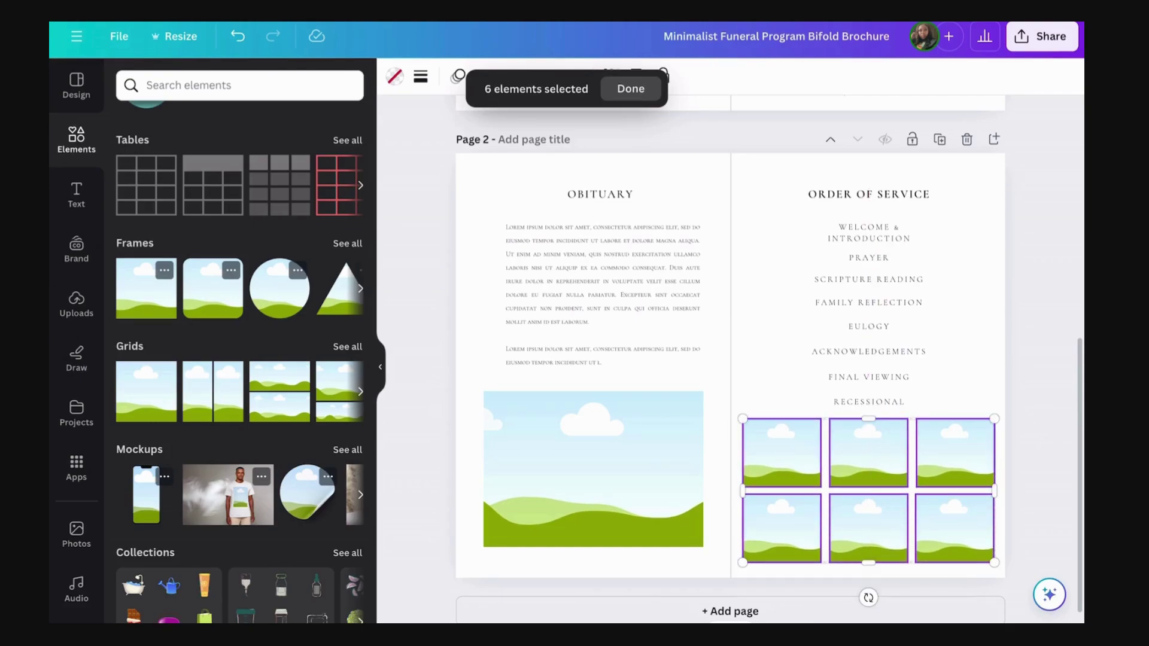
Extend the lower edge of the large frame under the obituary to line up with the bottom row of small frames.
left_click(593, 469)
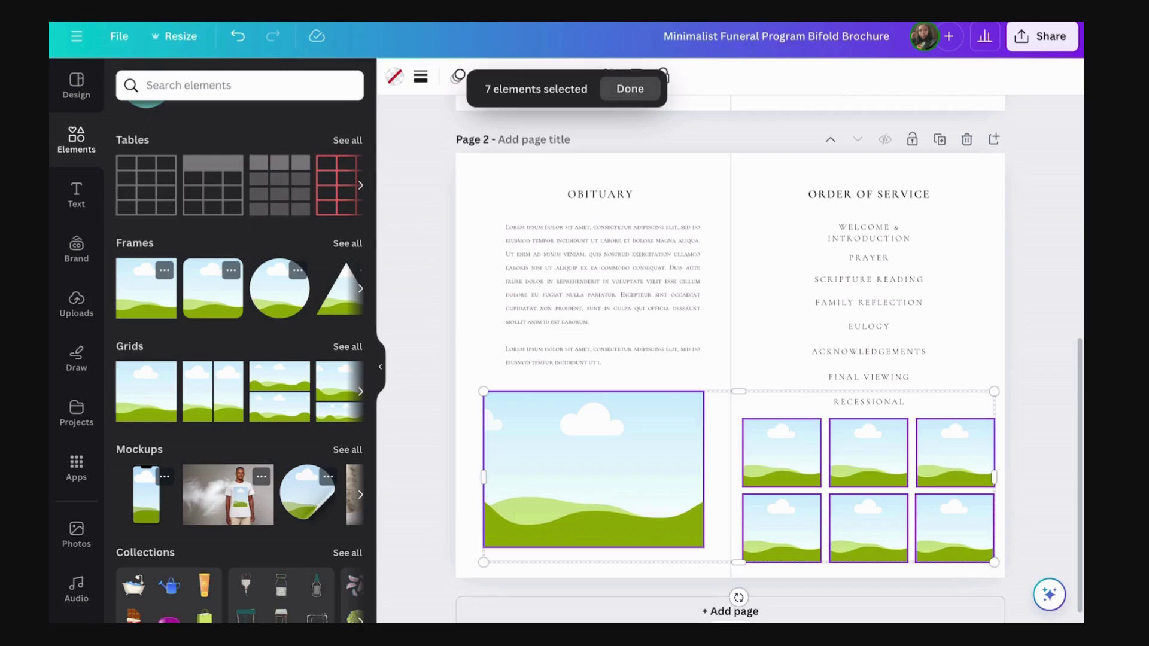
key("Escape")
key("Escape")
left_click(593, 469)
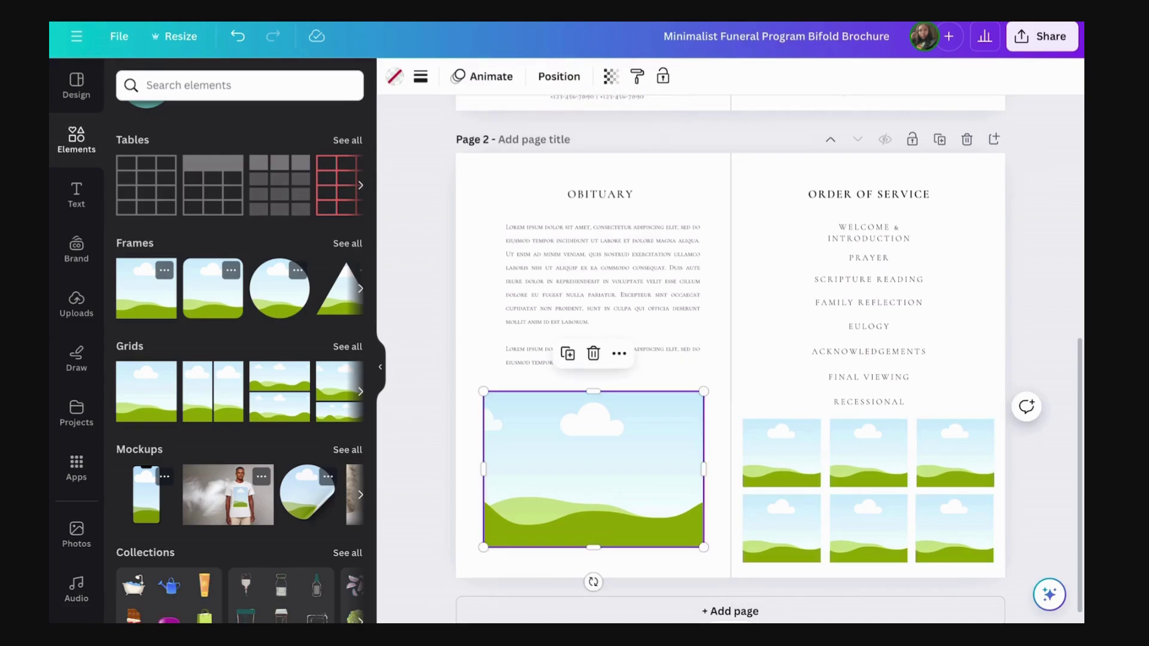
left_click_drag(593, 546, 593, 562)
key("Escape")
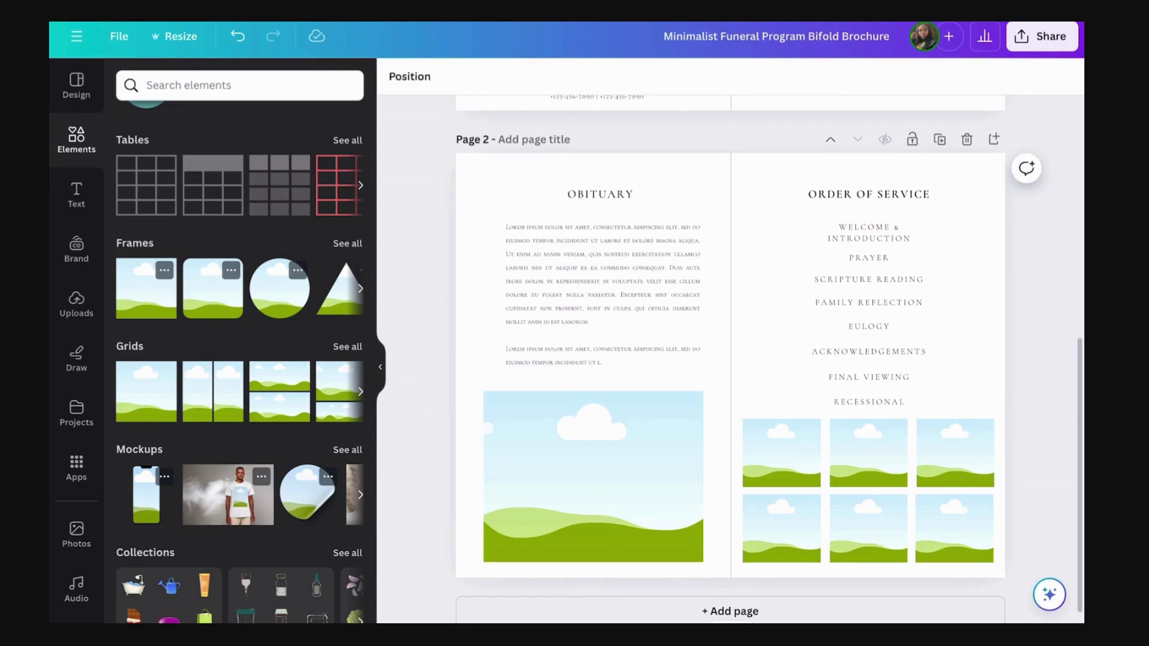
left_click(593, 477)
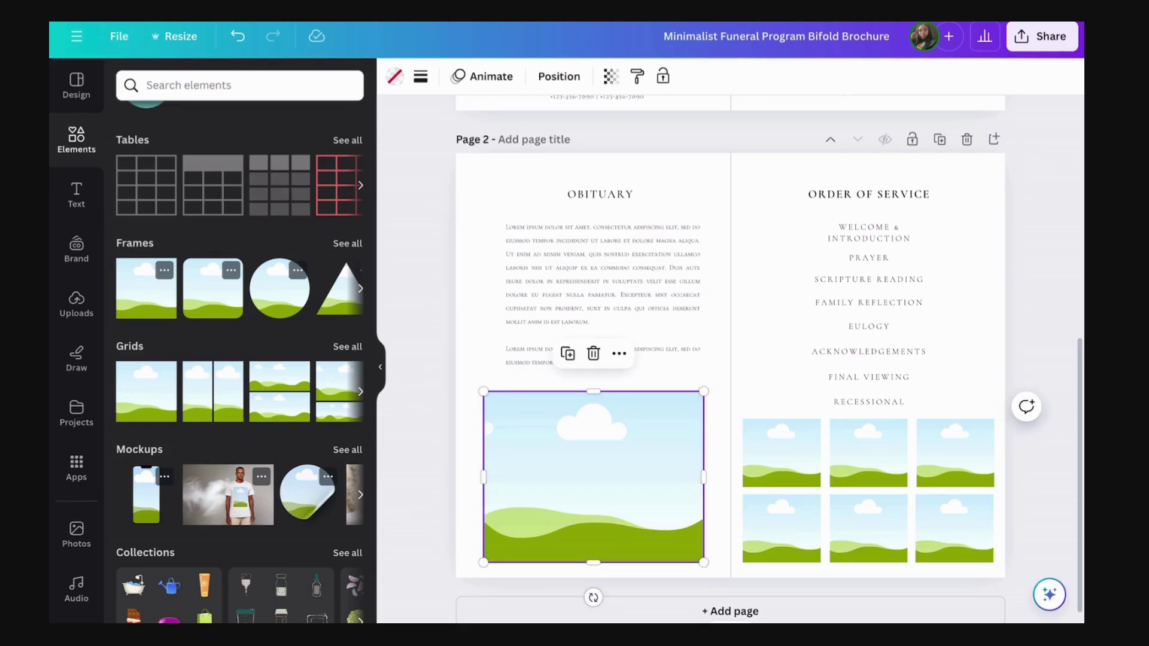
key("Escape")
Add the uploaded photo of the man in a white shirt with hands in his pockets to page 1.
scroll(730, 359, "up", 5)
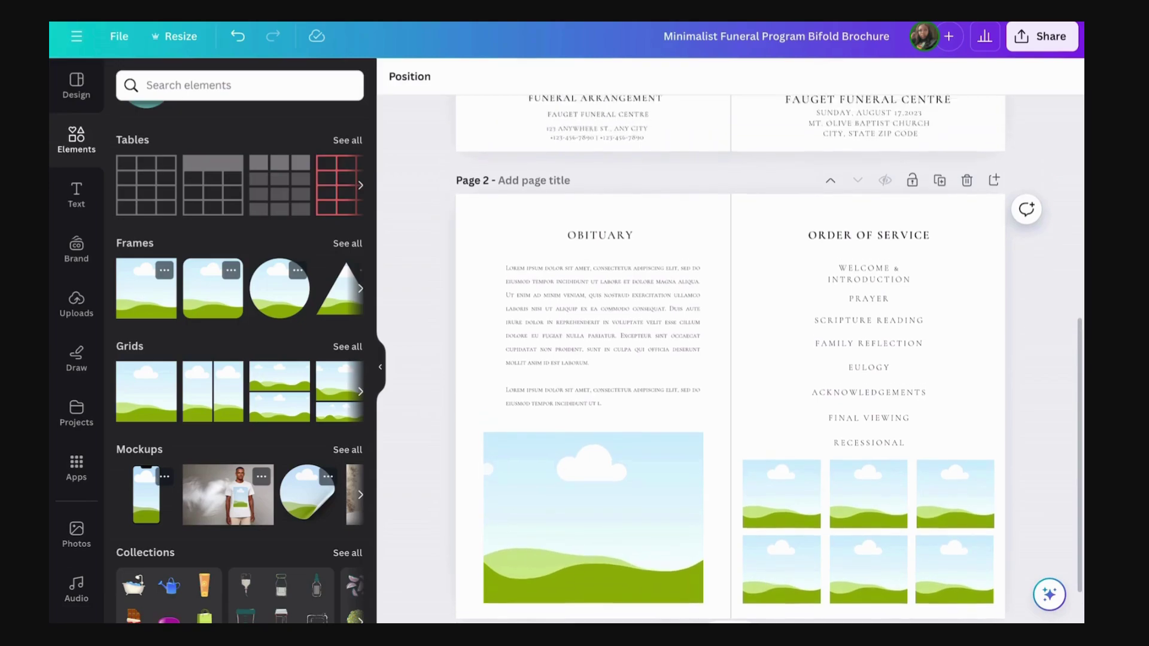
scroll(730, 359, "up", 3)
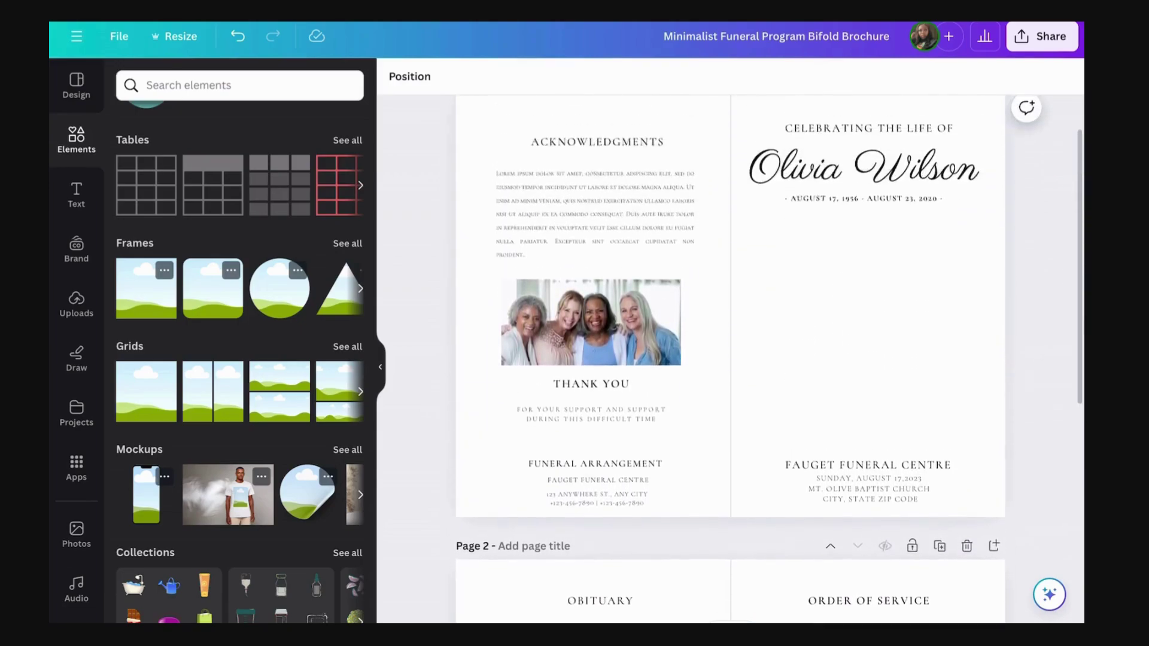
scroll(730, 359, "down", 8)
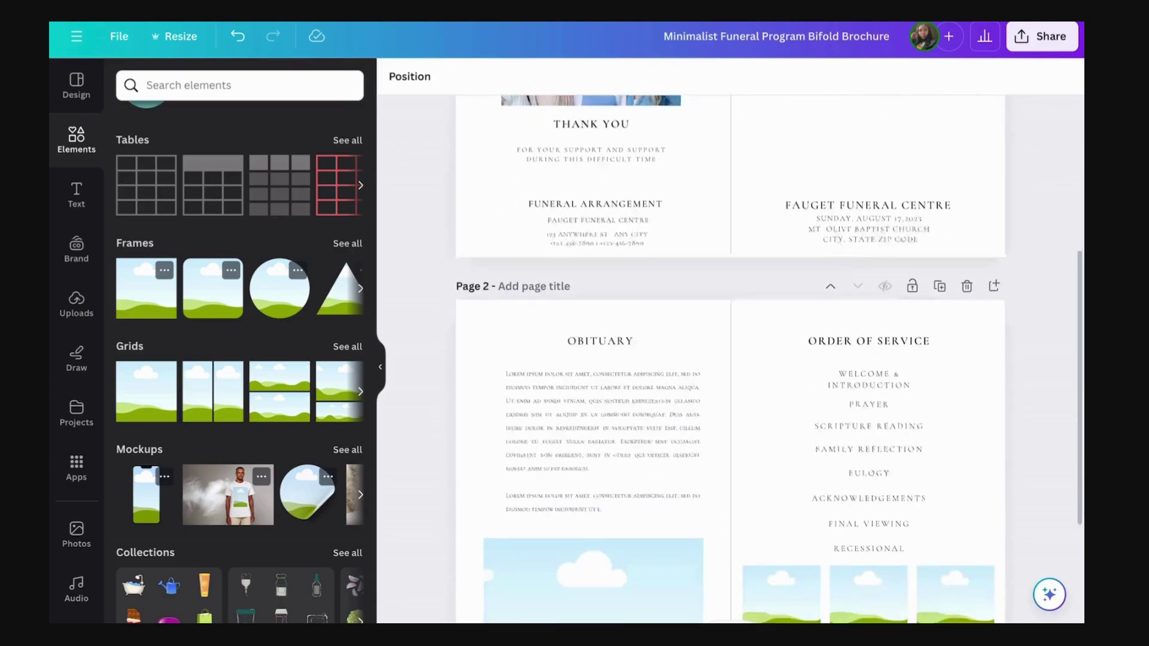
scroll(730, 359, "up", 7)
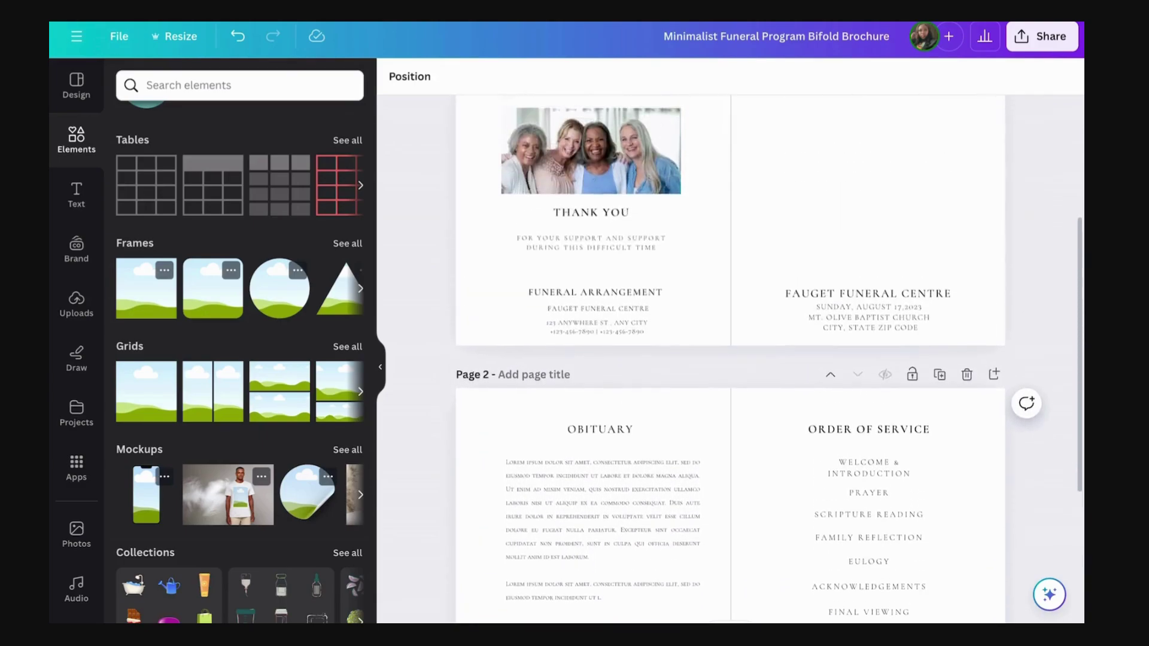
scroll(729, 359, "up", 1)
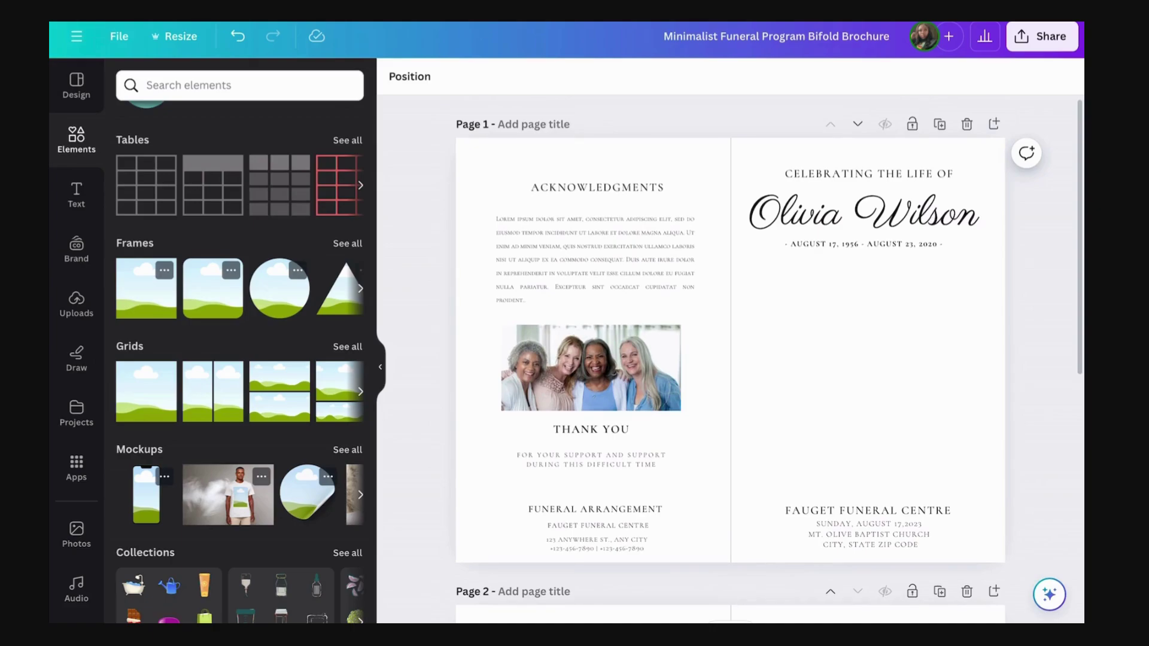
left_click(76, 304)
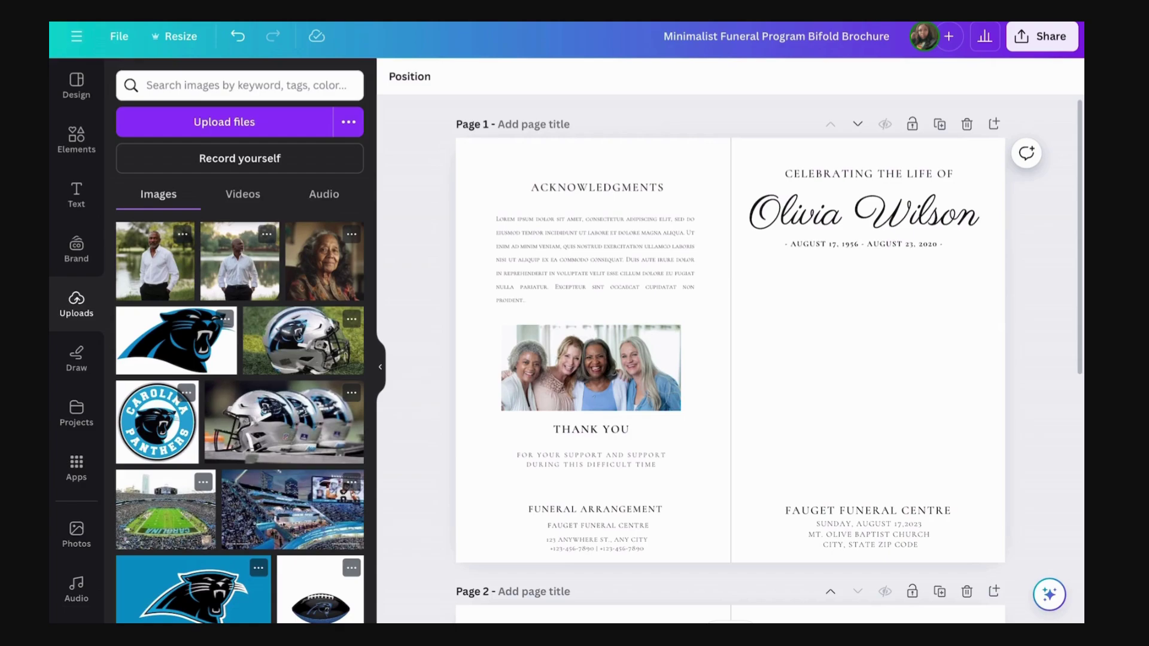
left_click(240, 261)
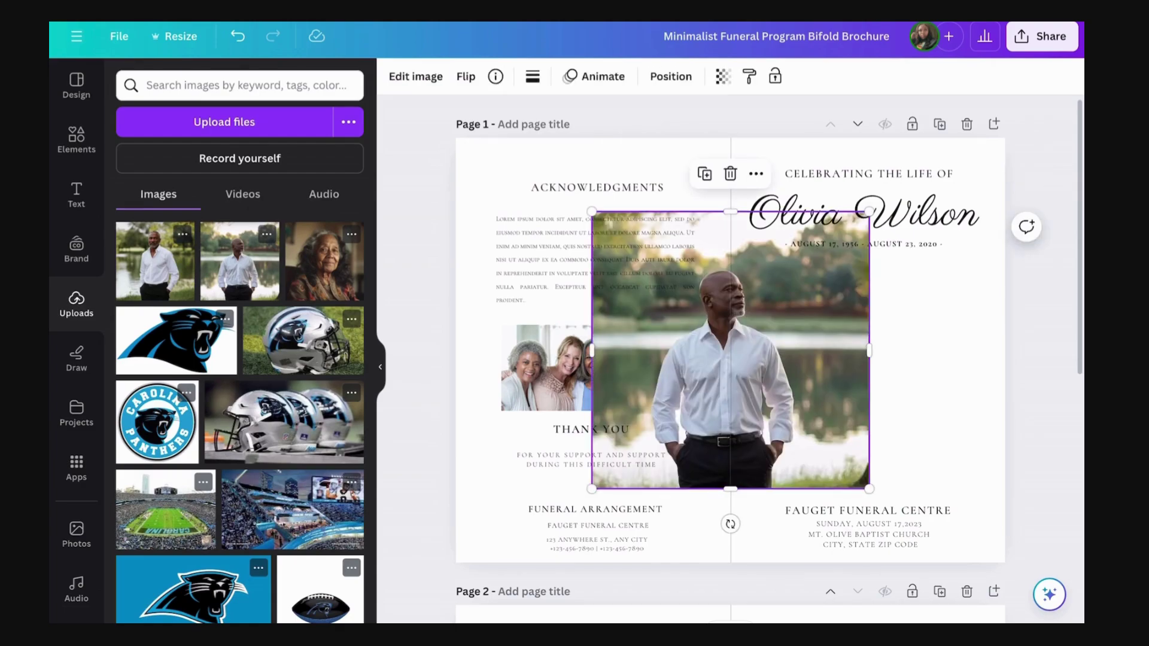
Remove the background from the man's photo and place the cutout on the front cover between the dates and "Fauget Funeral Centre".
left_click(415, 76)
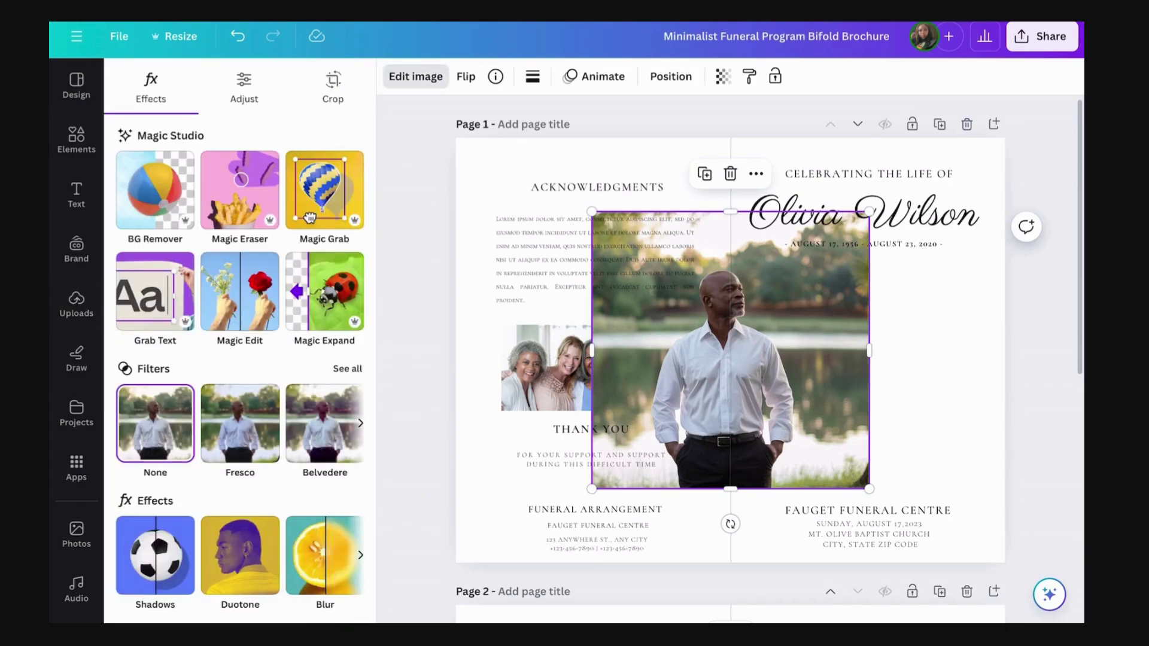
left_click(155, 189)
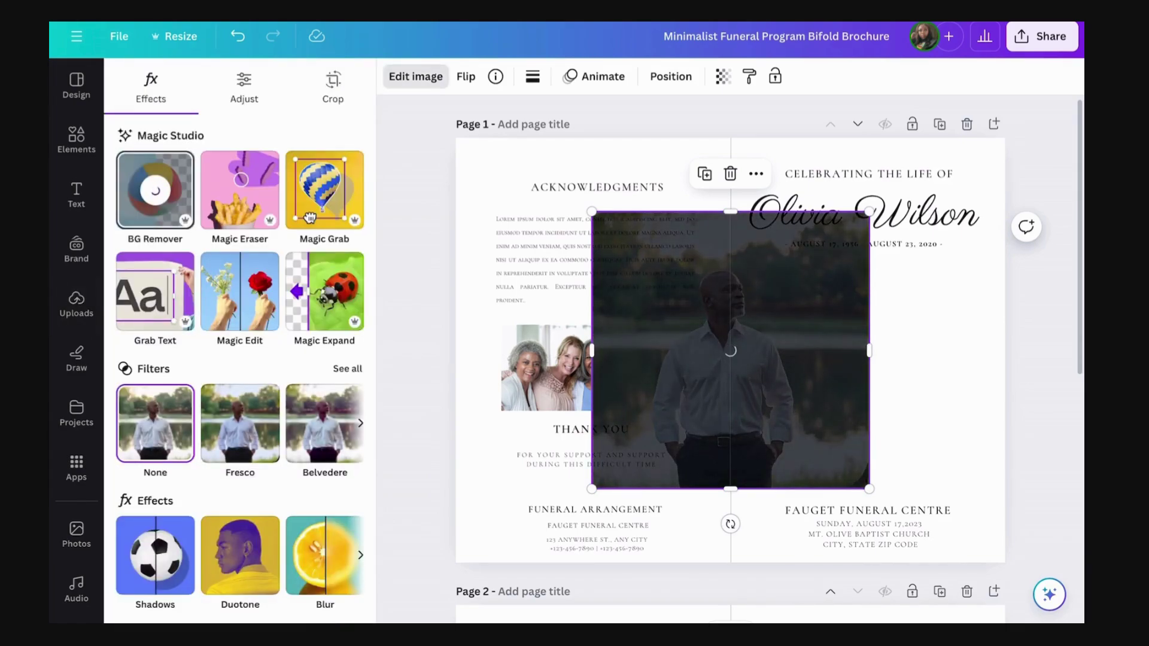
left_click_drag(729, 350, 879, 350)
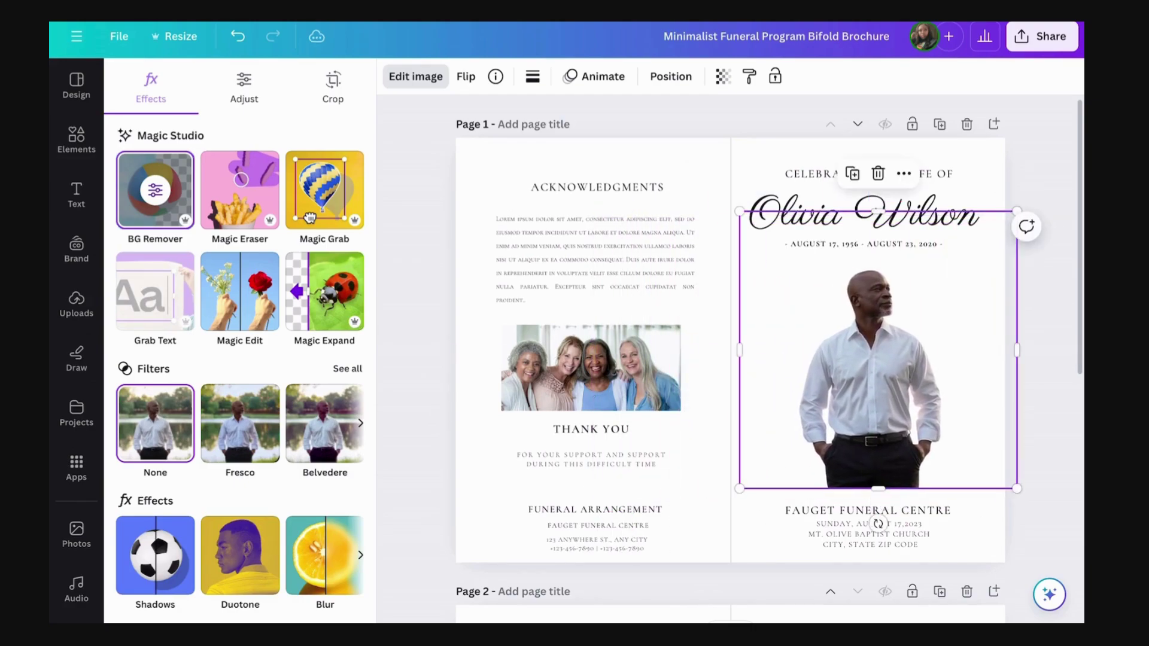
key("Escape")
key("Escape")
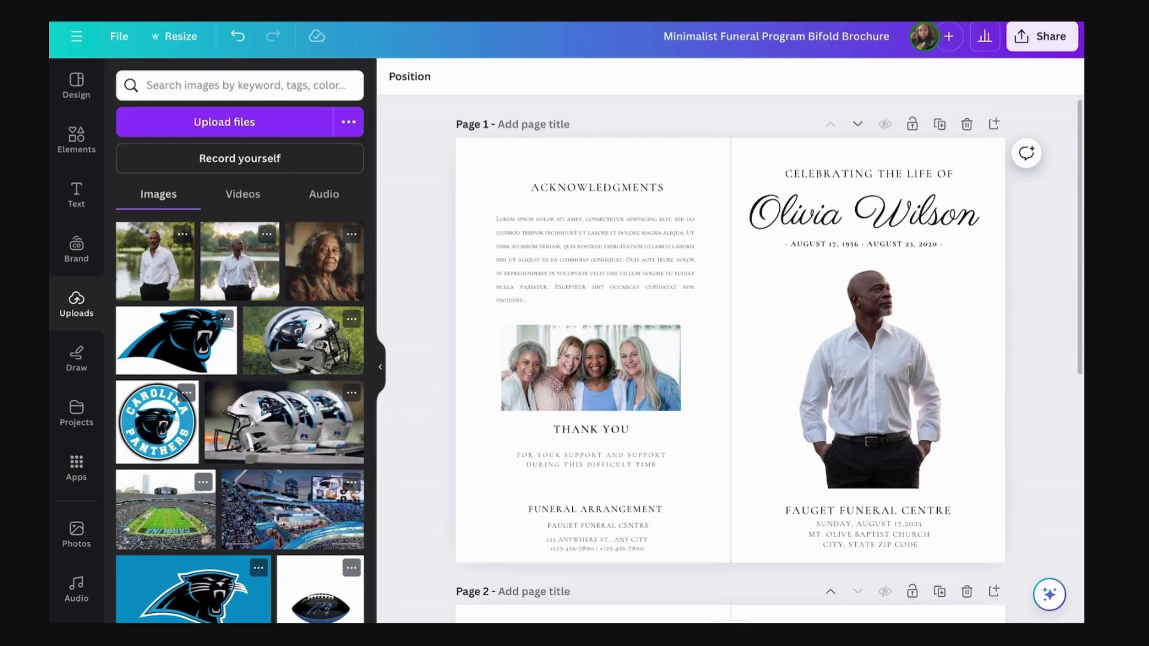
scroll(730, 353, "down", 8)
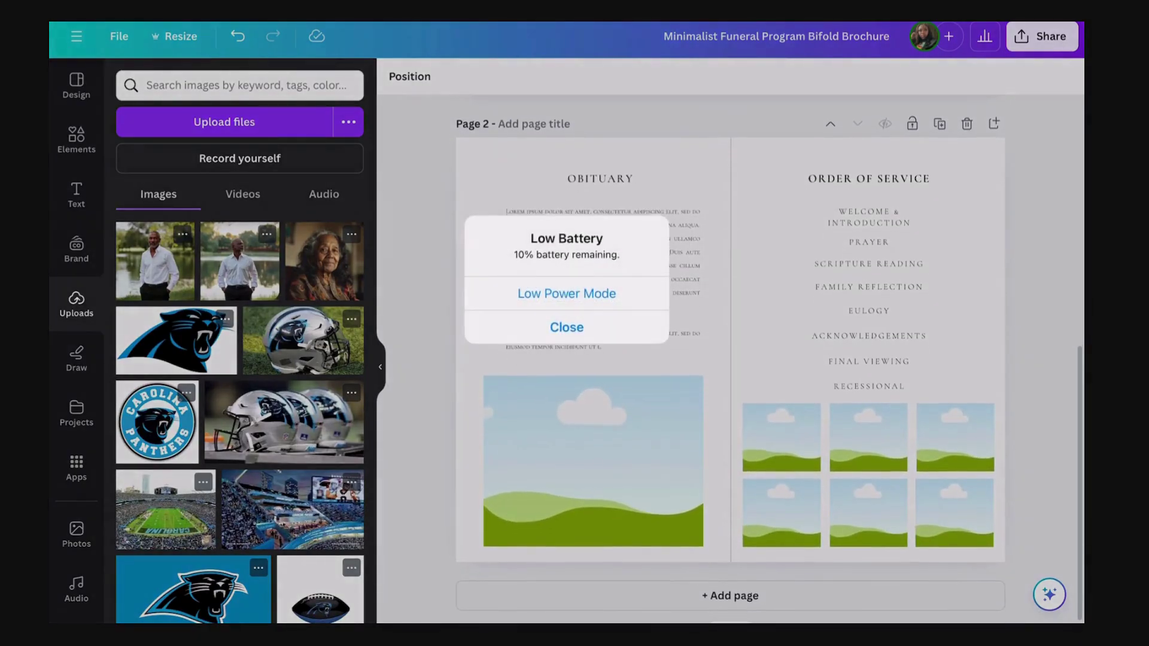
key("Escape")
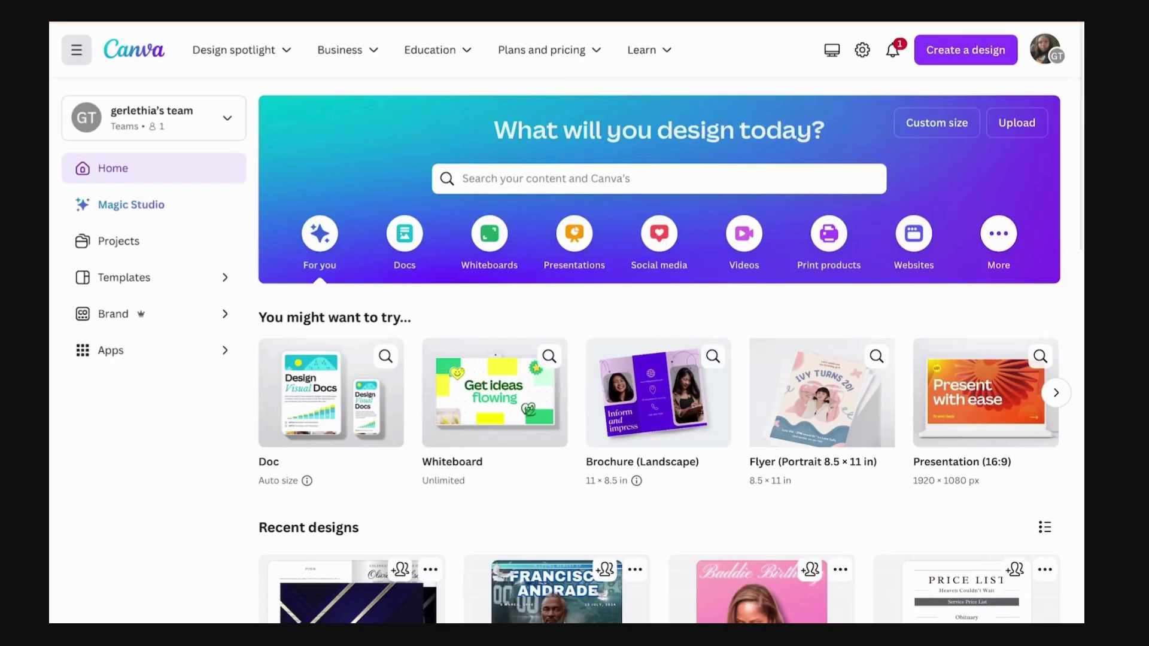
Search Canva from the home page for "Funeral obituary".
left_click(463, 178)
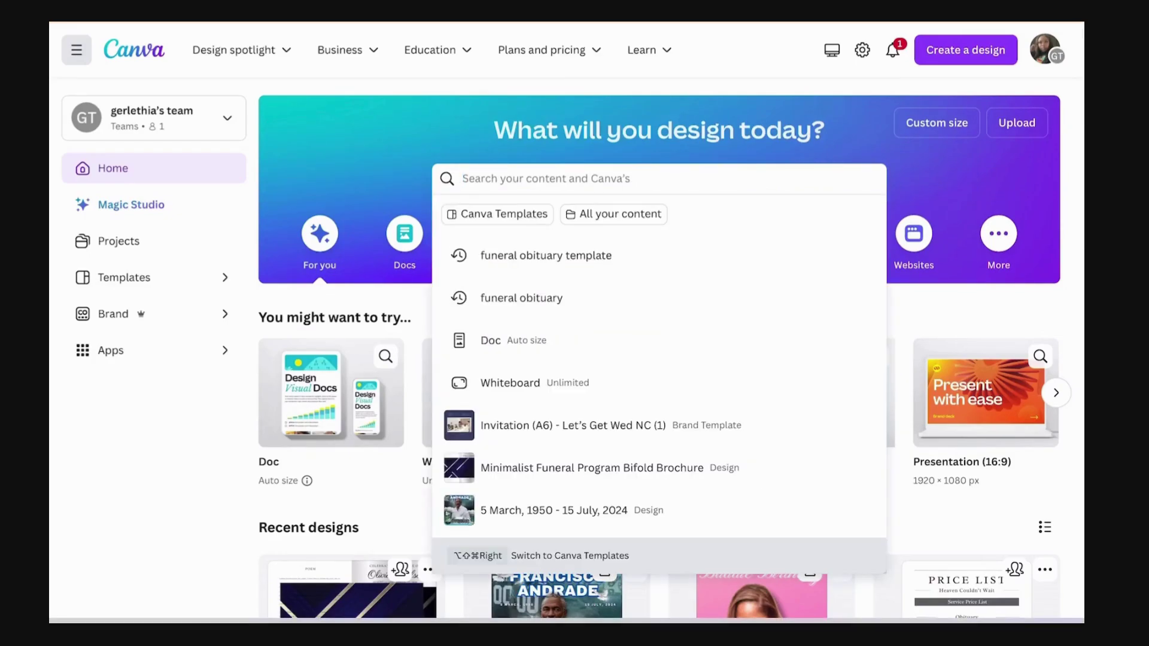
type("Funeral ")
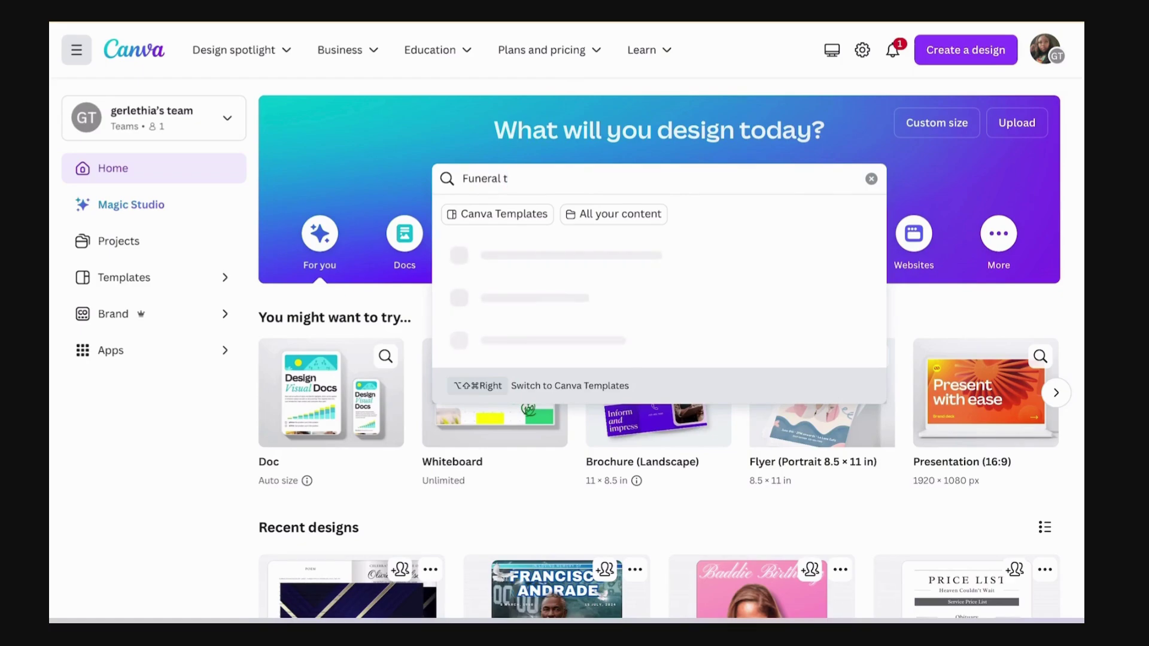
type("obituary")
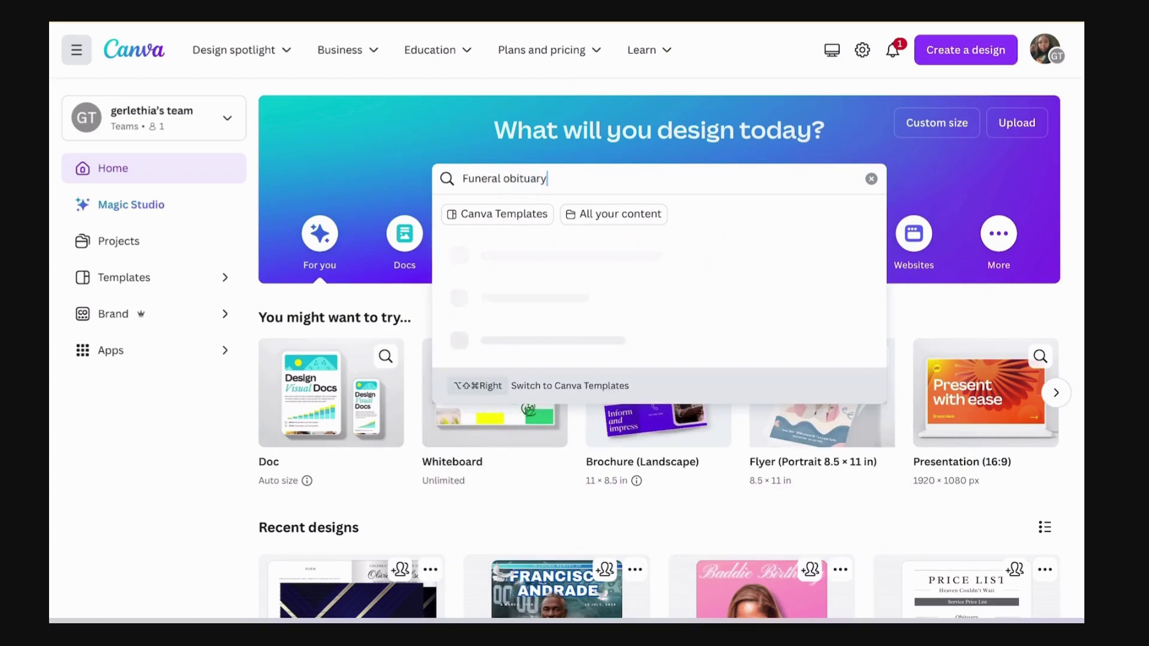
key("Return")
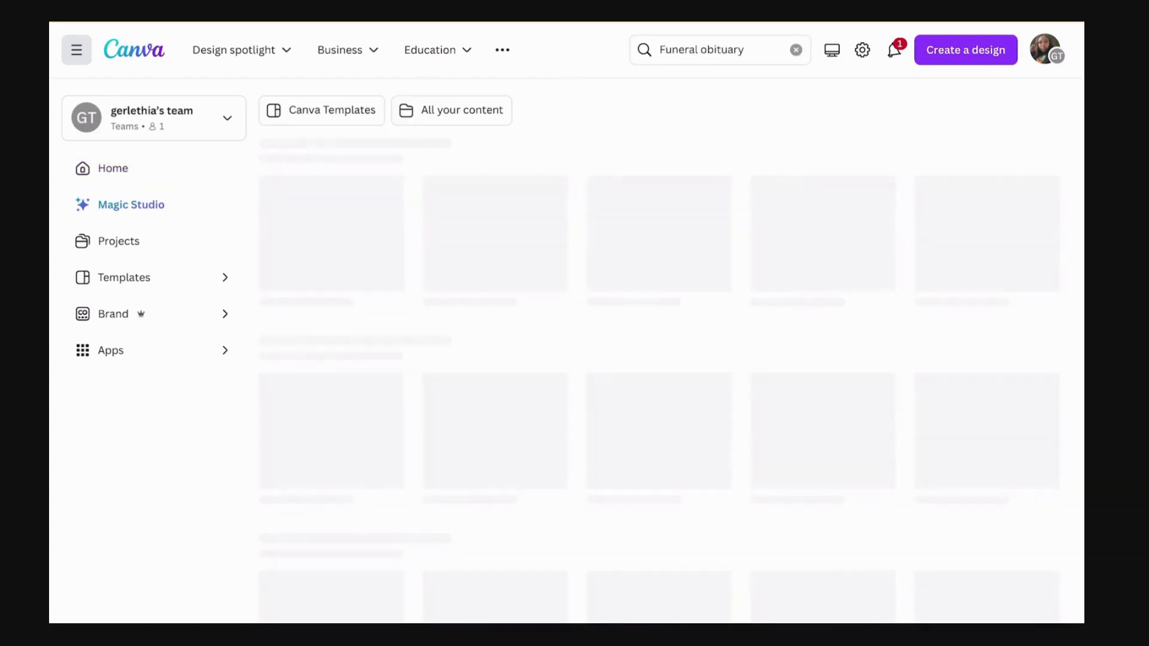